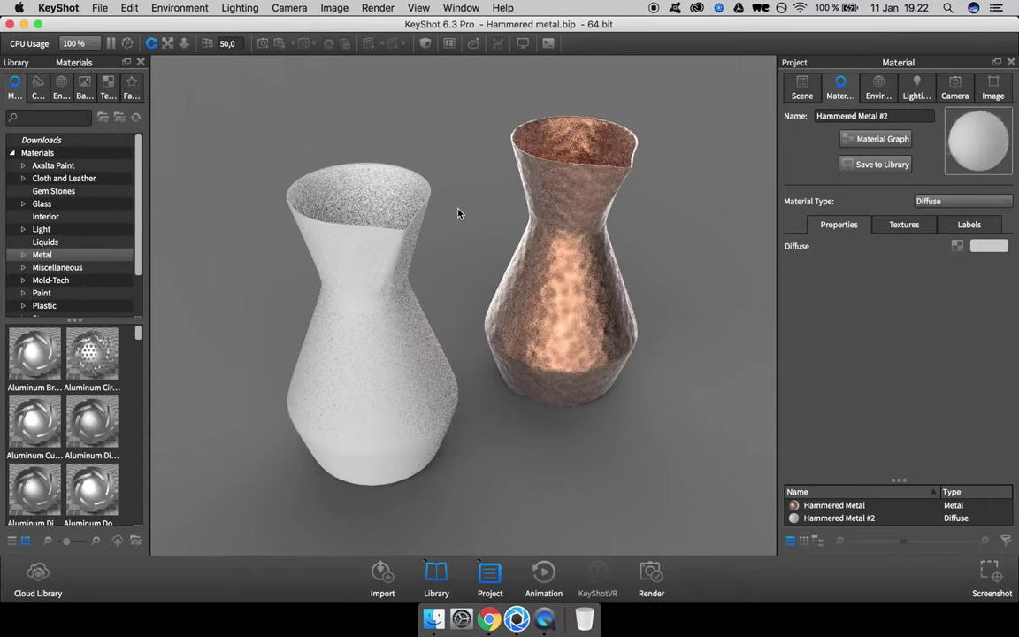
left_click_drag(458, 213, 571, 286)
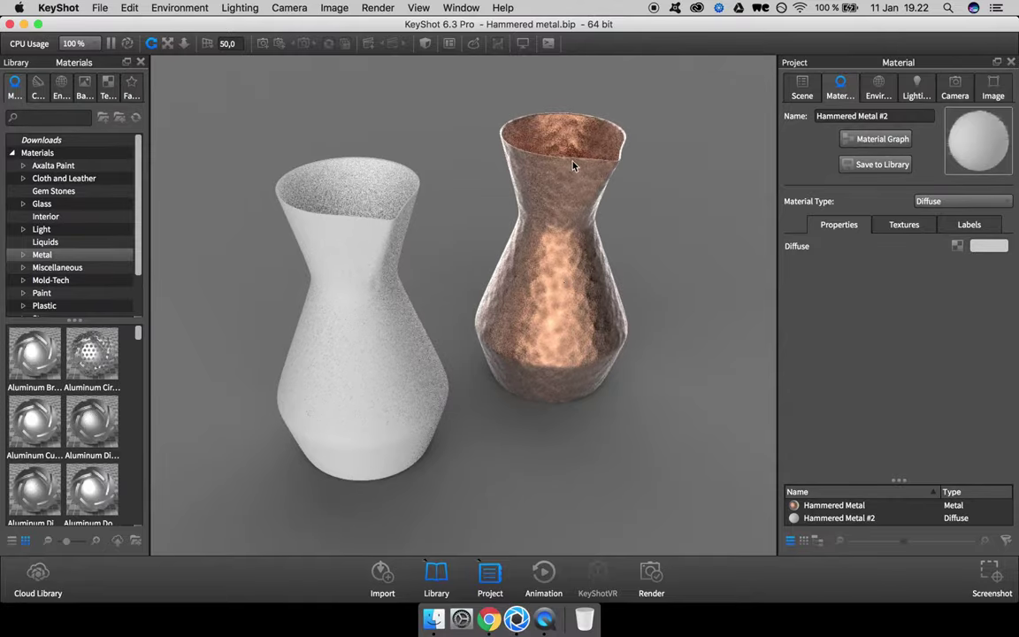
left_click_drag(557, 213, 470, 236)
middle_click_drag(469, 236, 463, 273)
scroll(464, 292, "down", 3)
scroll(464, 273, "up", 4)
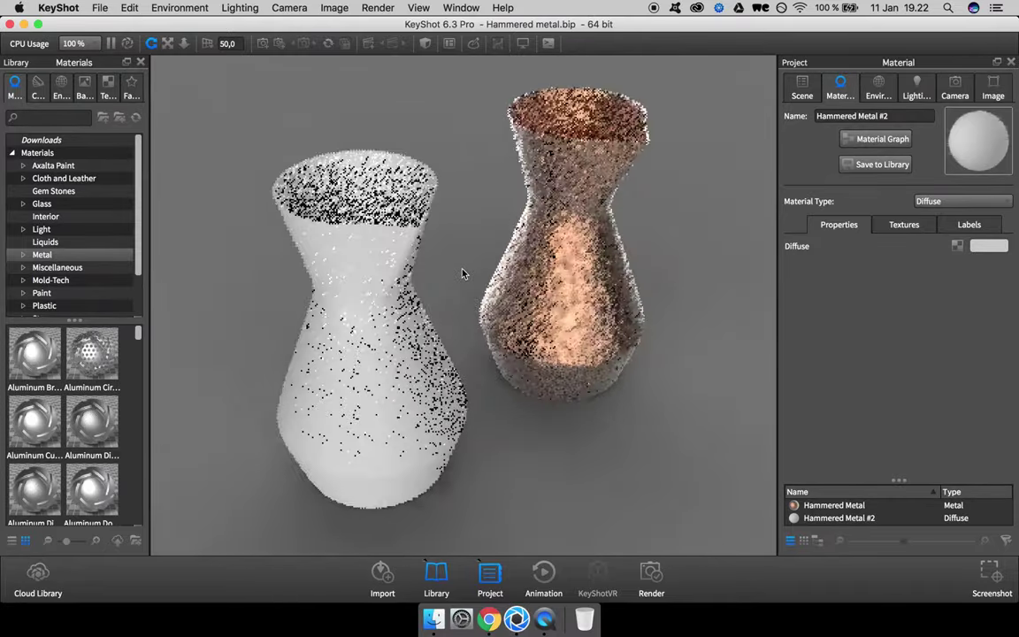
scroll(463, 274, "down", 3)
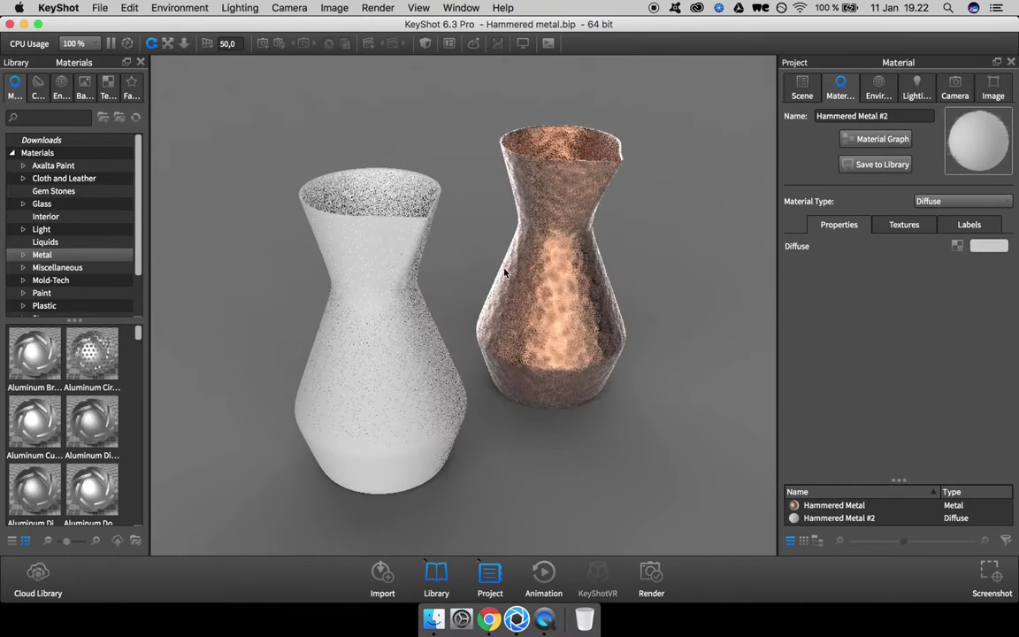
Step: Show the environment settings and rotate the lighting environment to 14
left_click(874, 88)
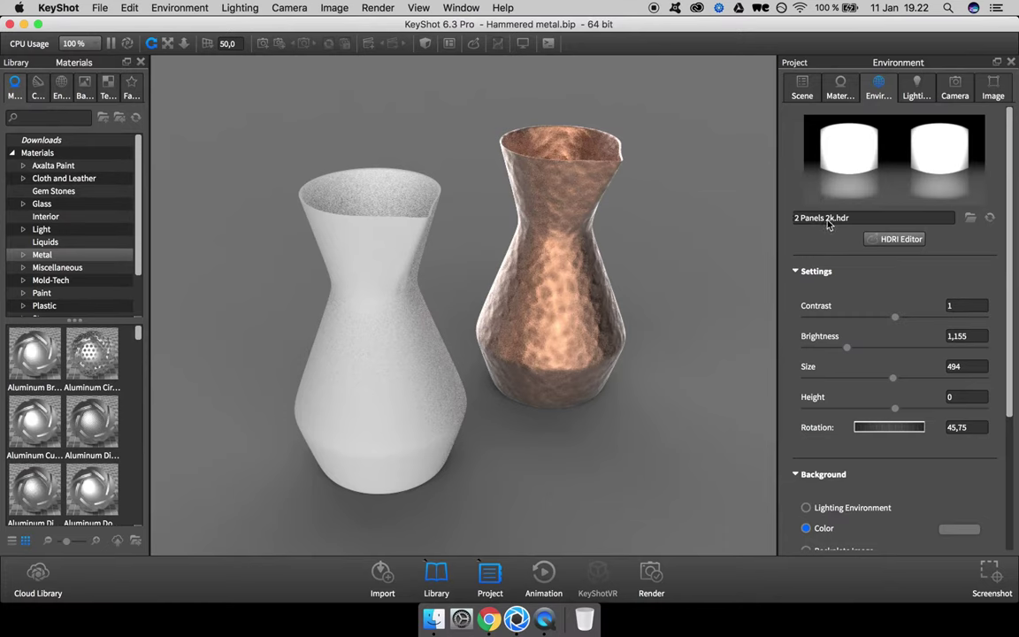
left_click_drag(645, 278, 512, 292)
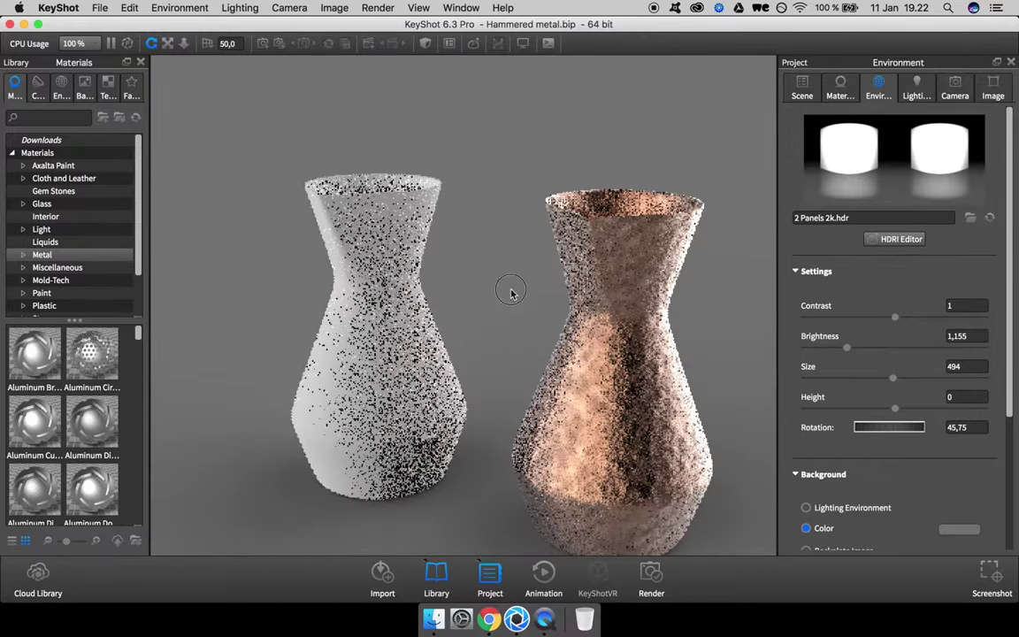
middle_click_drag(423, 287, 429, 208)
scroll(434, 211, "down", 3)
left_click(481, 247)
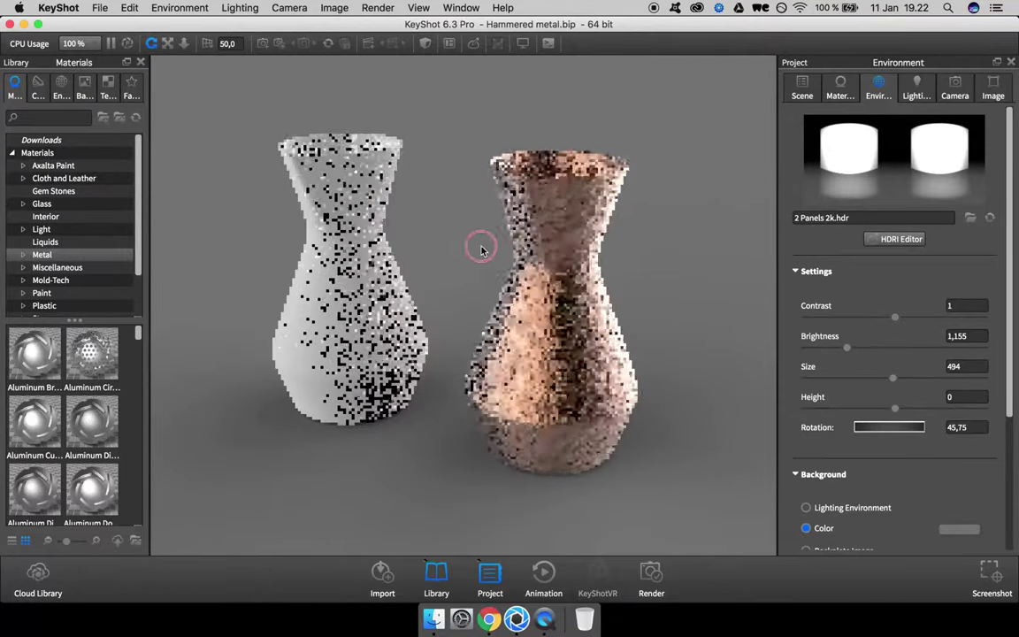
left_click_drag(481, 247, 519, 266, "ctrl")
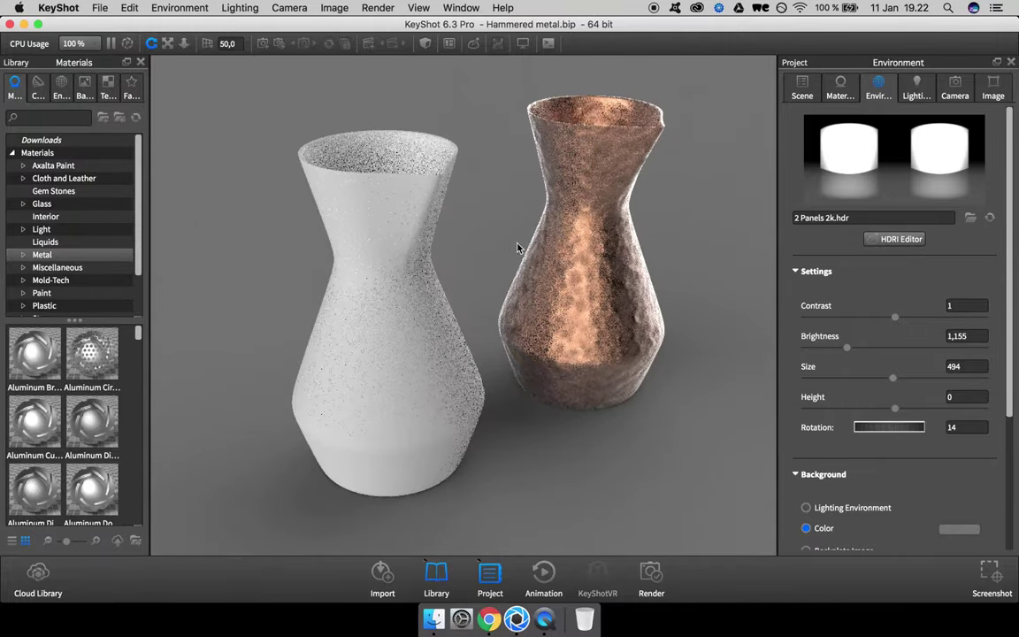
Step: Open the white vase's material in the Material Graph, close the library and project panels, and place the graph window beside the viewport
double_click(404, 236)
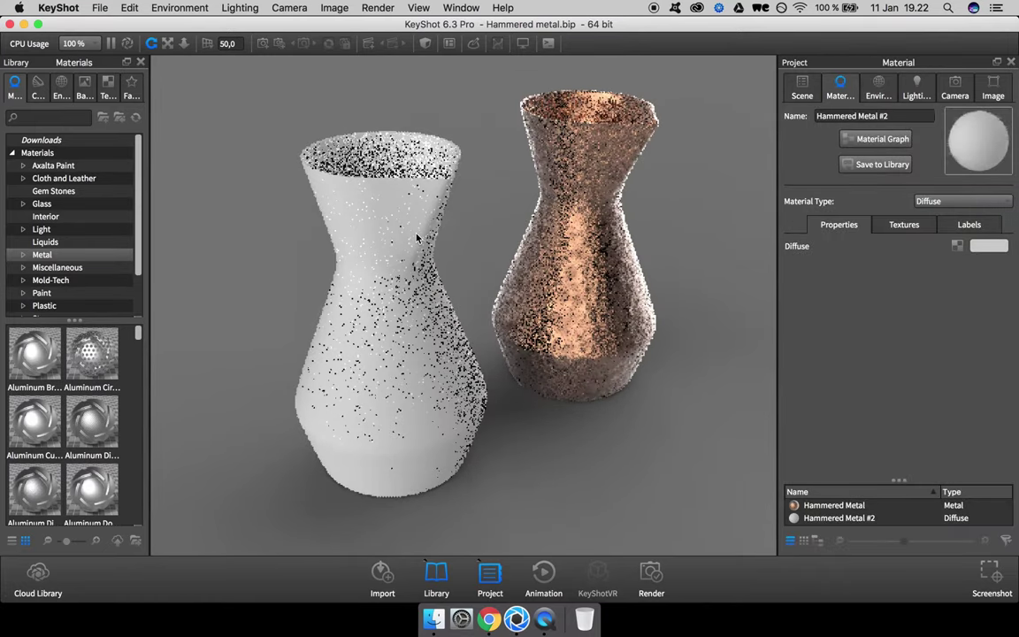
left_click(880, 140)
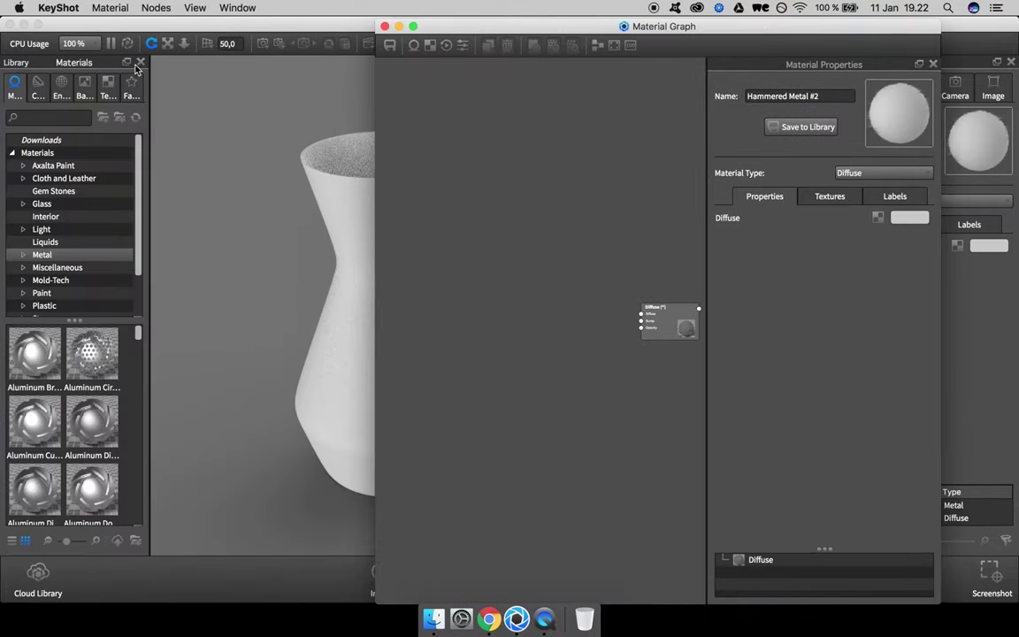
left_click(139, 63)
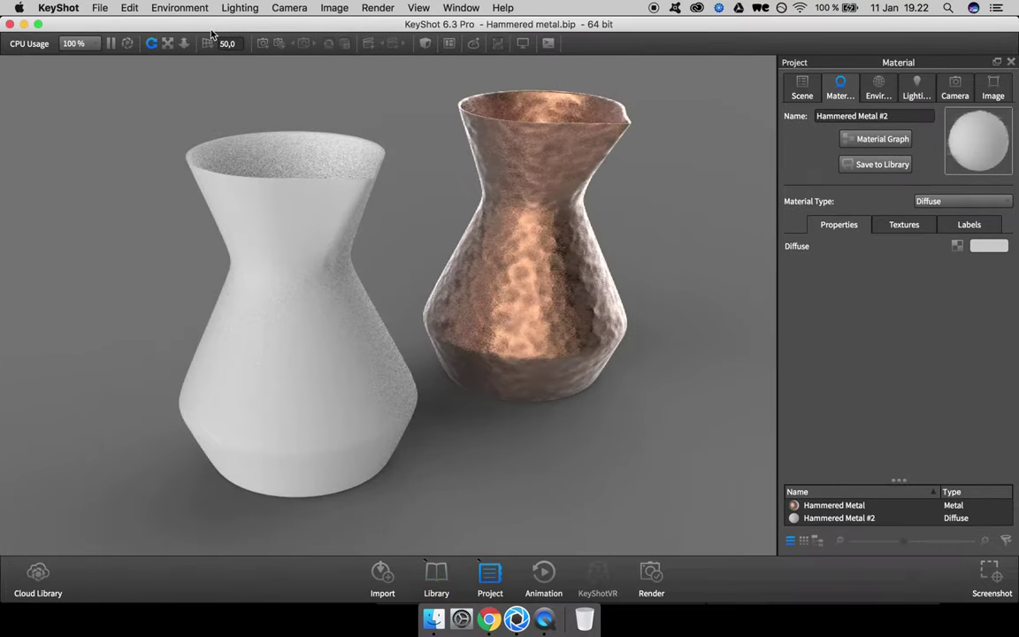
left_click(1010, 62)
left_click_drag(1016, 29, 529, 32)
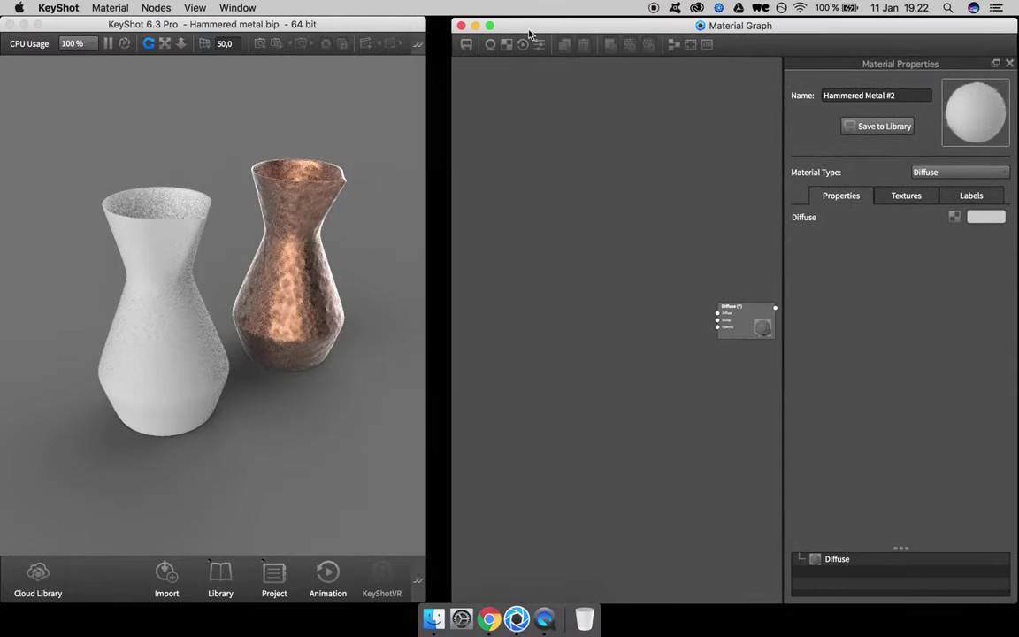
left_click_drag(424, 24, 447, 23)
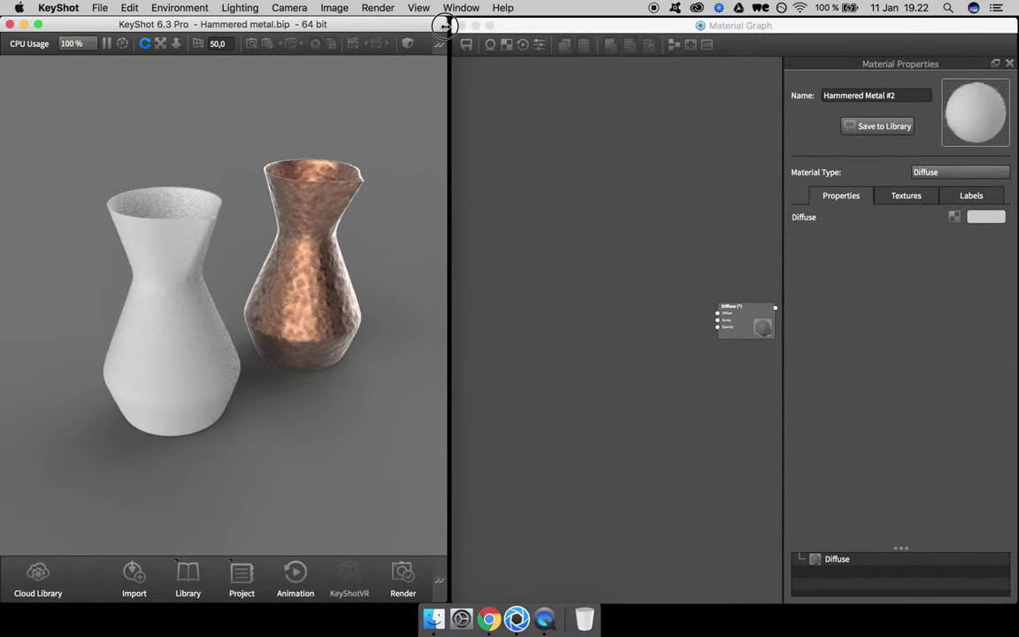
left_click(532, 25)
Step: Change the white vase's material type to Metal in the Material Graph
left_click(213, 280)
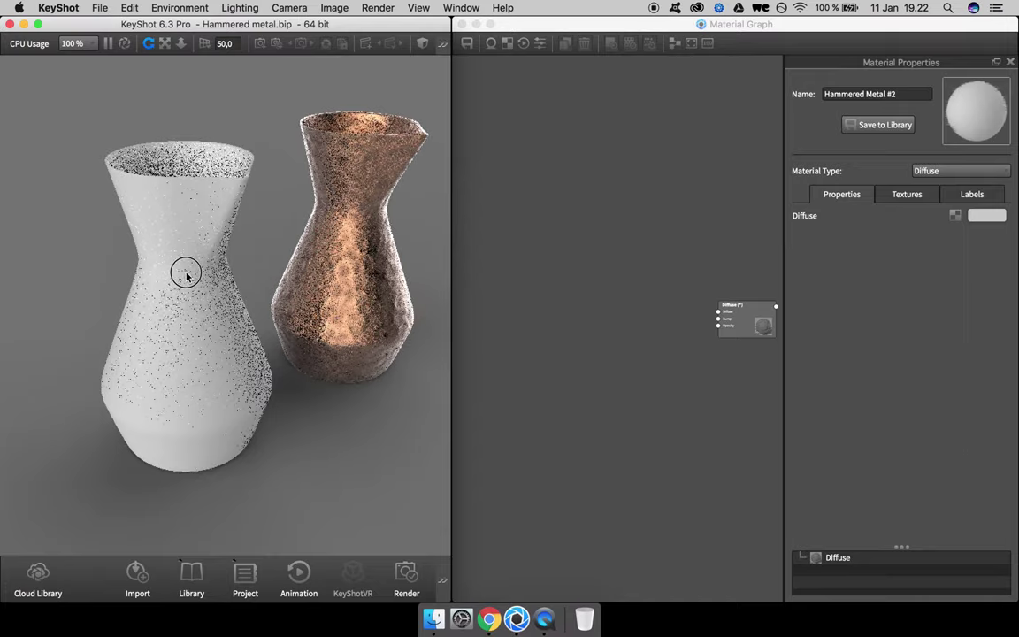
key("space")
left_click(442, 61)
scroll(205, 310, "up", 5)
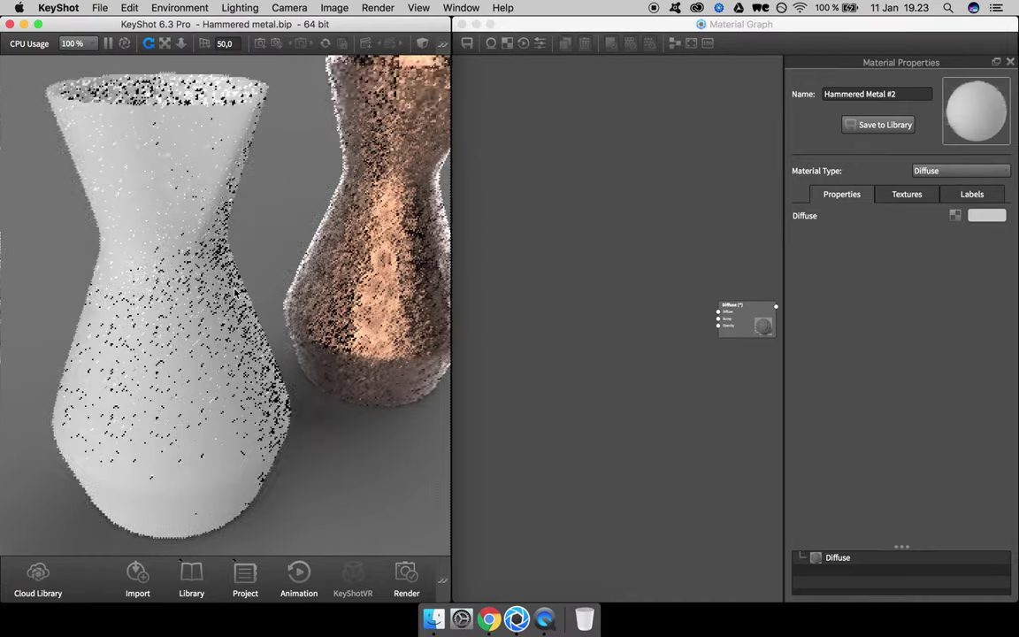
scroll(242, 268, "down", 2)
left_click_drag(741, 303, 725, 290)
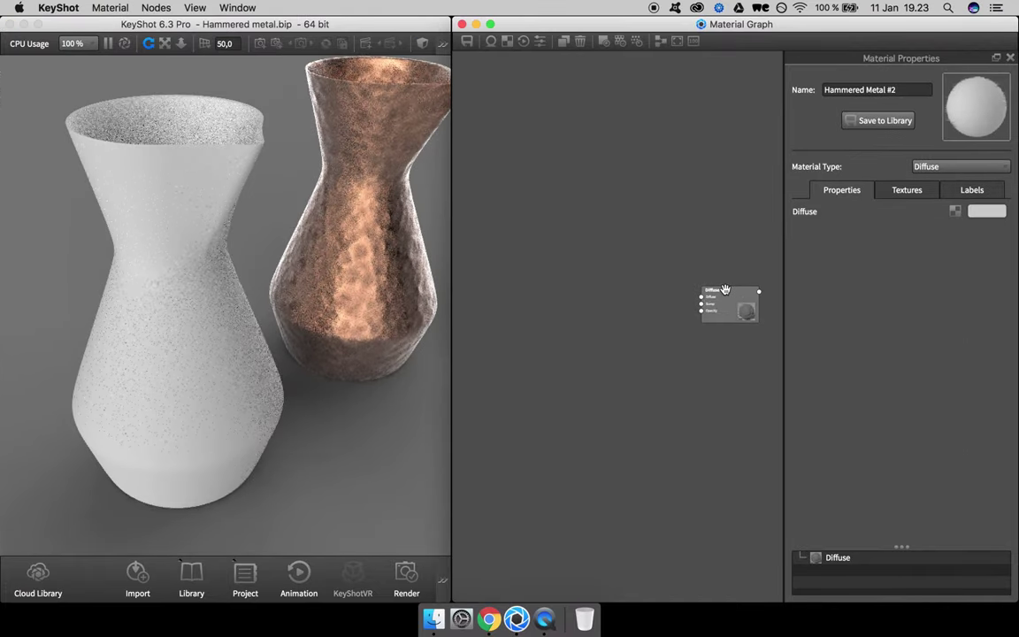
left_click(921, 166)
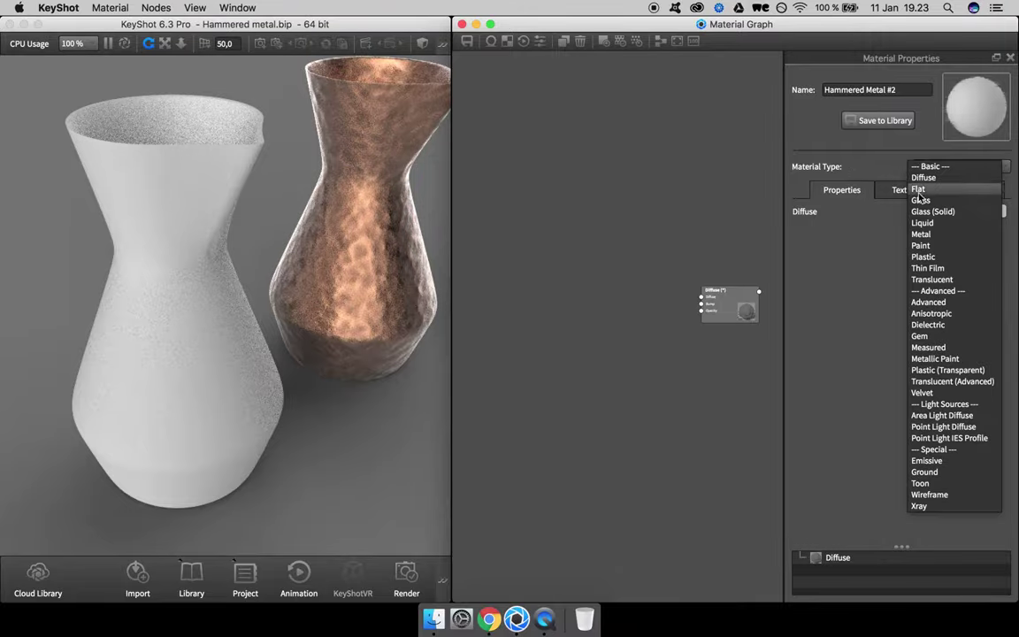
left_click(921, 235)
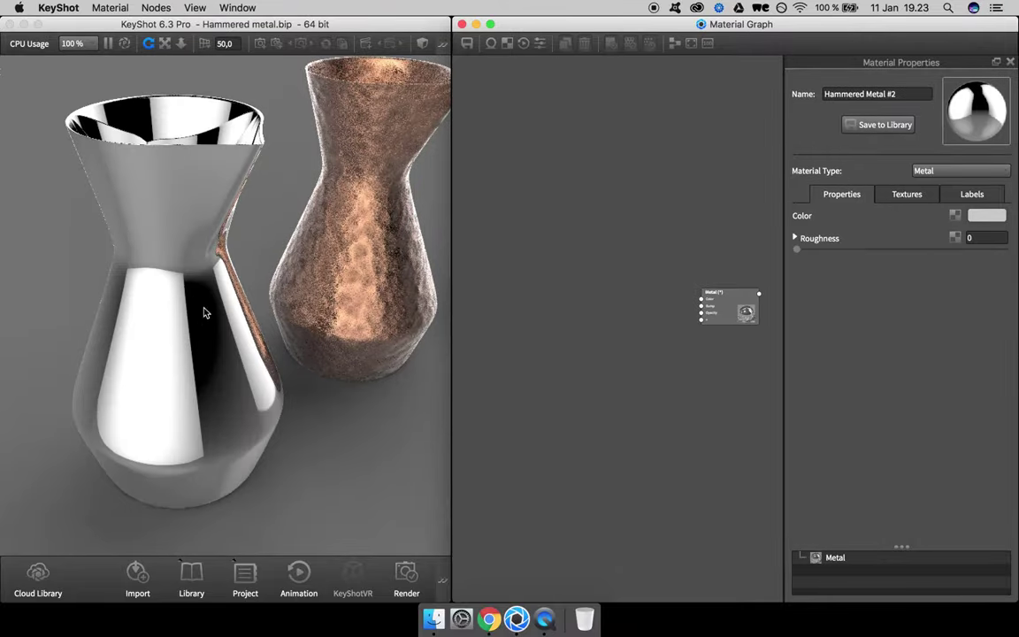
Step: Add a Cellular texture node to the graph and connect it to the Bump input of the Metal material
left_click_drag(199, 301, 217, 319)
left_click_drag(706, 310, 681, 291)
scroll(594, 325, "up", 5)
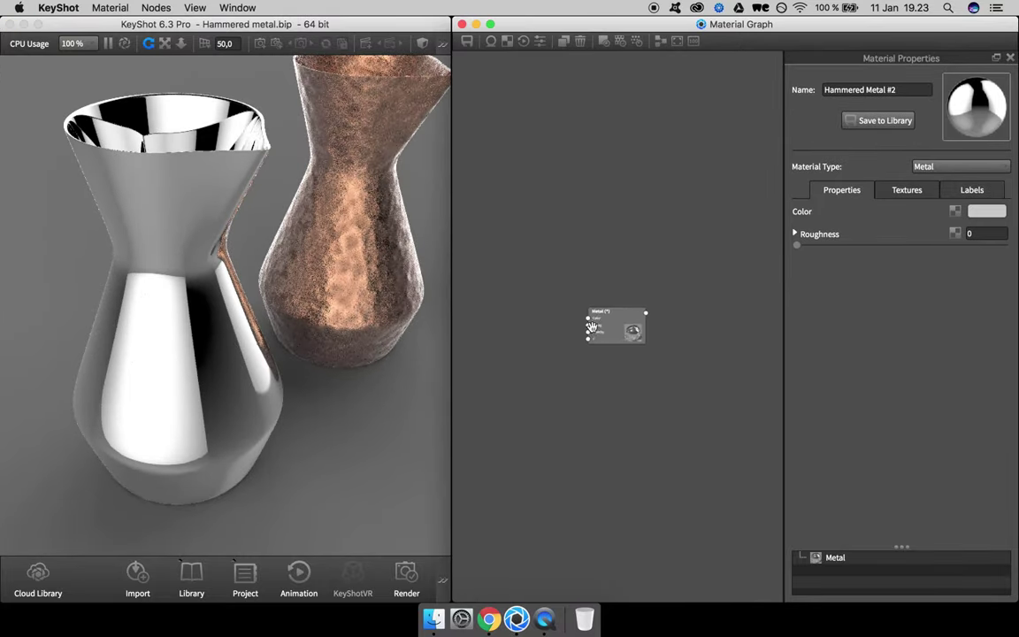
scroll(603, 320, "up", 2)
scroll(608, 325, "down", 4)
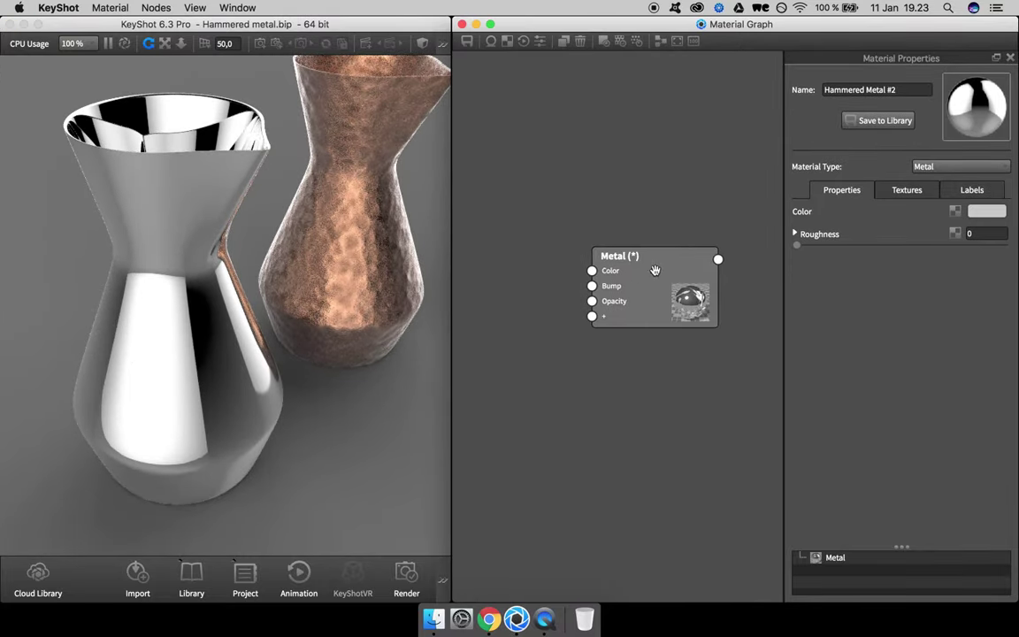
scroll(655, 270, "up", 2)
left_click_drag(633, 323, 727, 258)
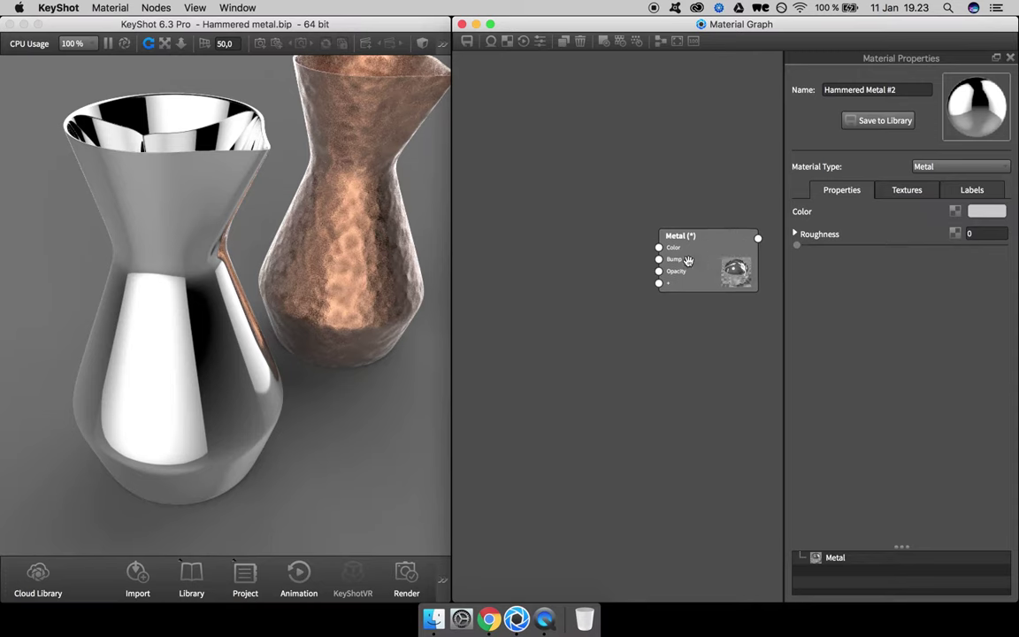
right_click(566, 273)
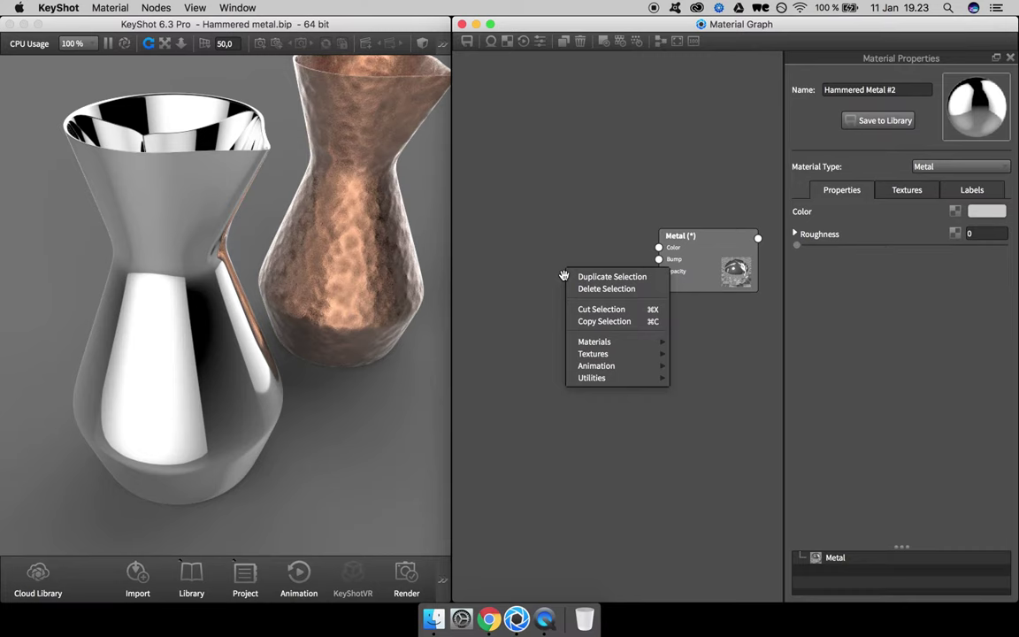
mouse_move(596, 358)
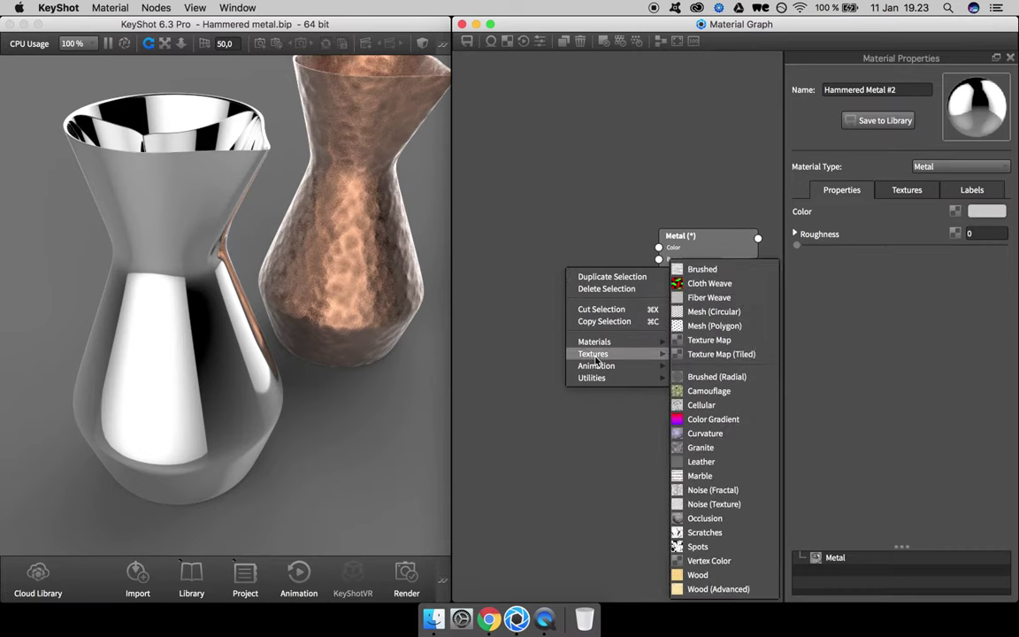
left_click(701, 405)
left_click_drag(624, 302, 671, 245)
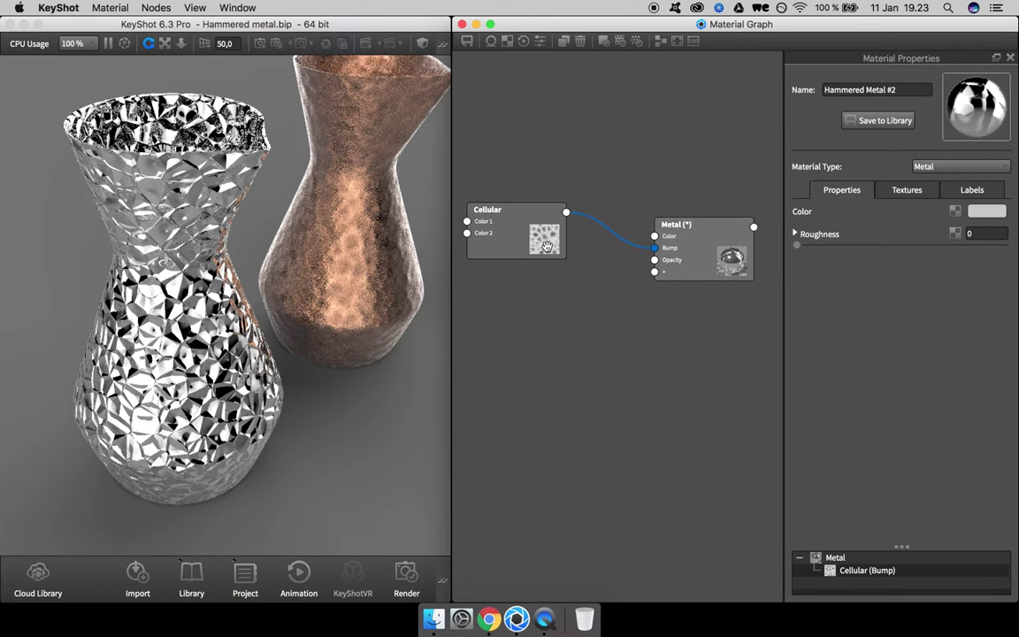
Step: Set the Cellular texture's scale to 0,98 and its bump height to 0,78
left_click_drag(532, 234, 551, 241)
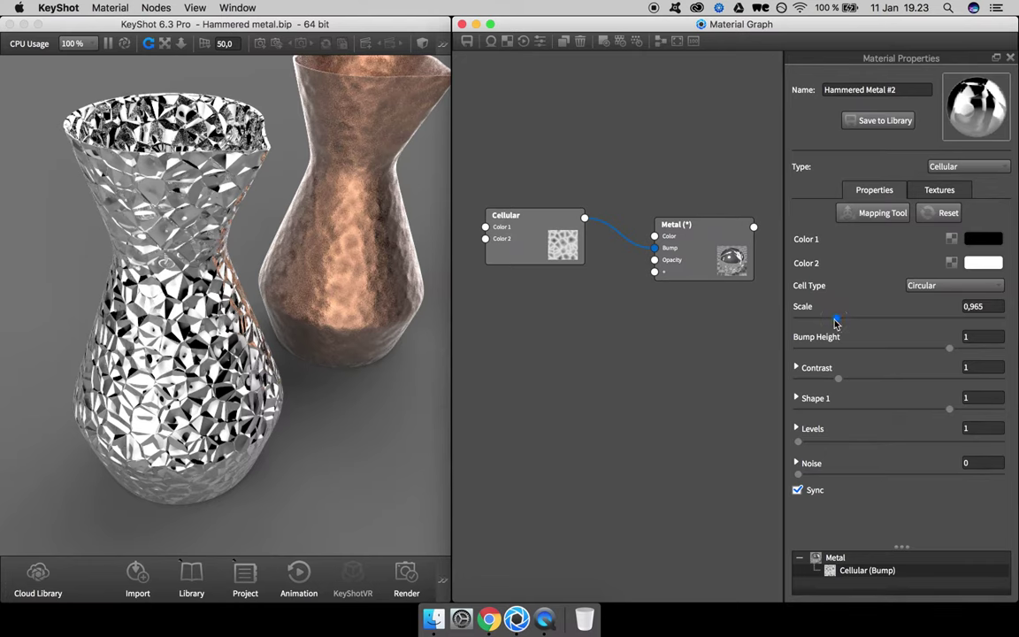
left_click_drag(836, 320, 837, 320)
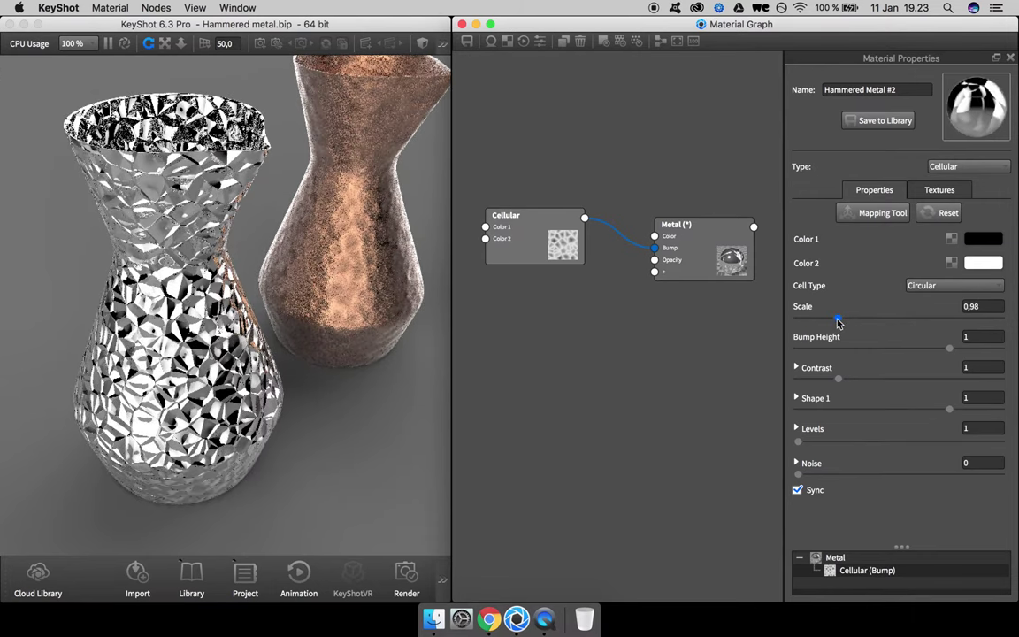
left_click_drag(948, 348, 938, 351)
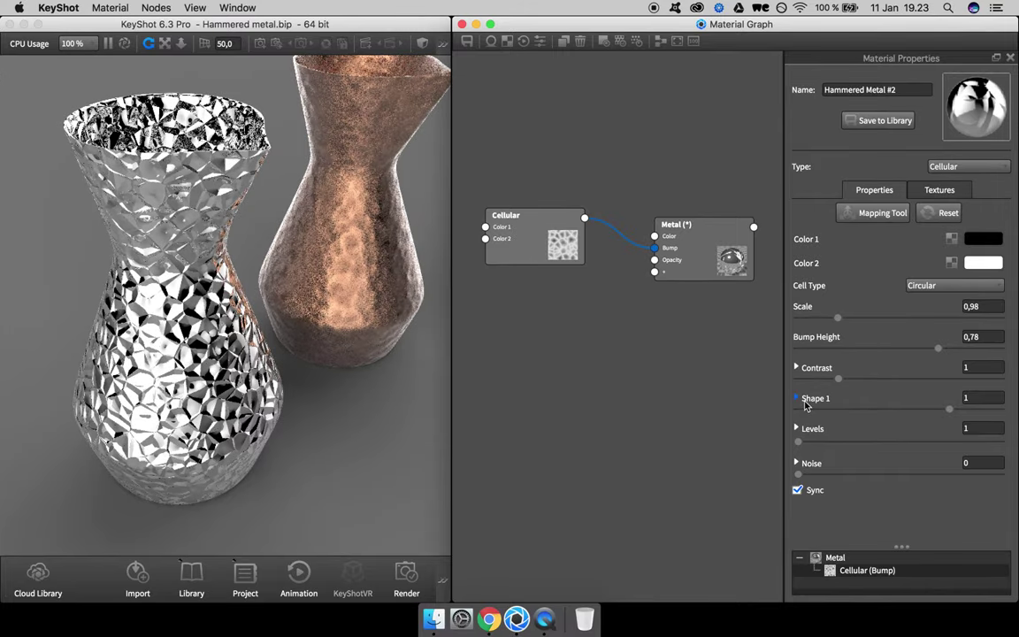
left_click_drag(391, 352, 383, 315)
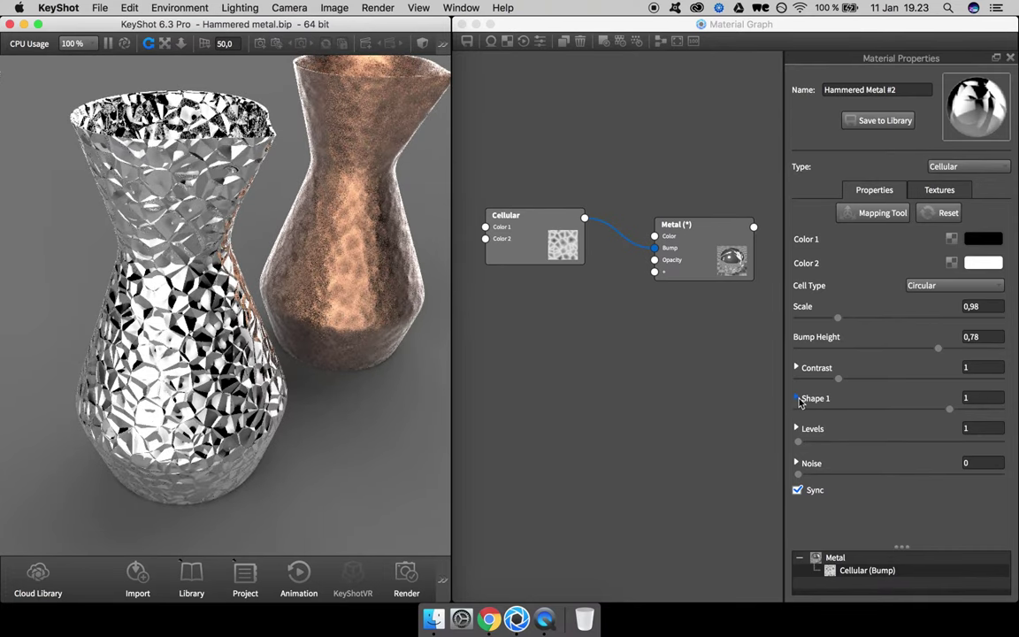
Step: Expand the Cellular texture's shape settings and set Shape 1 to 2
left_click(796, 399)
scroll(835, 439, "down", 1)
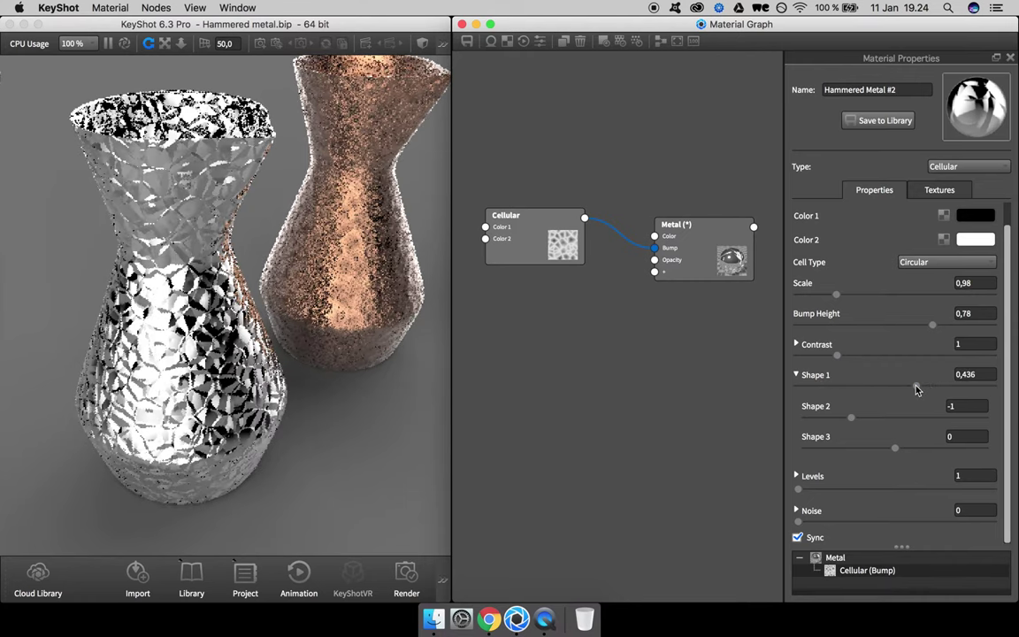
left_click_drag(917, 389, 938, 377)
type("2")
key("Return")
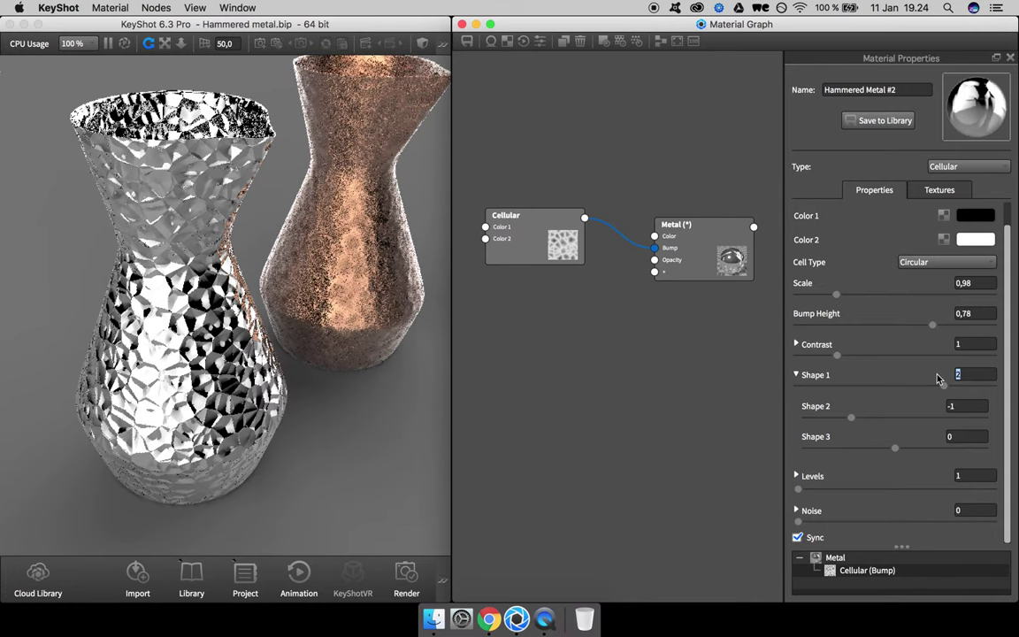
Step: Set the Cellular texture's Shape 2 to 1,344 and Shape 3 to 1
left_click_drag(855, 420, 953, 419)
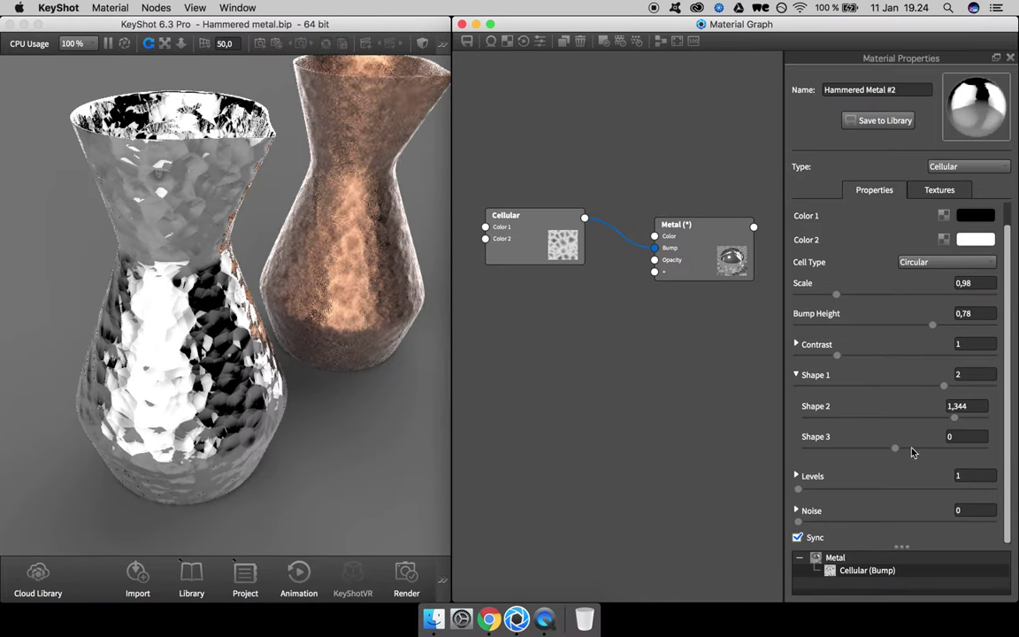
mouse_move(919, 453)
left_mouse_down()
mouse_move(860, 448)
mouse_move(976, 450)
mouse_move(911, 438)
left_mouse_up()
type("2")
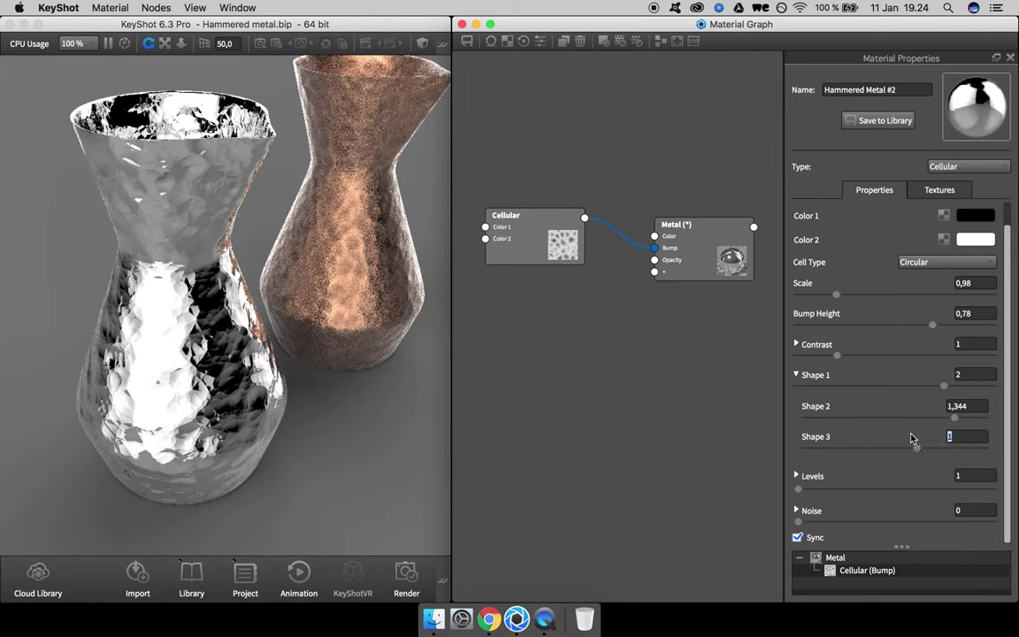
type("1")
key("Return")
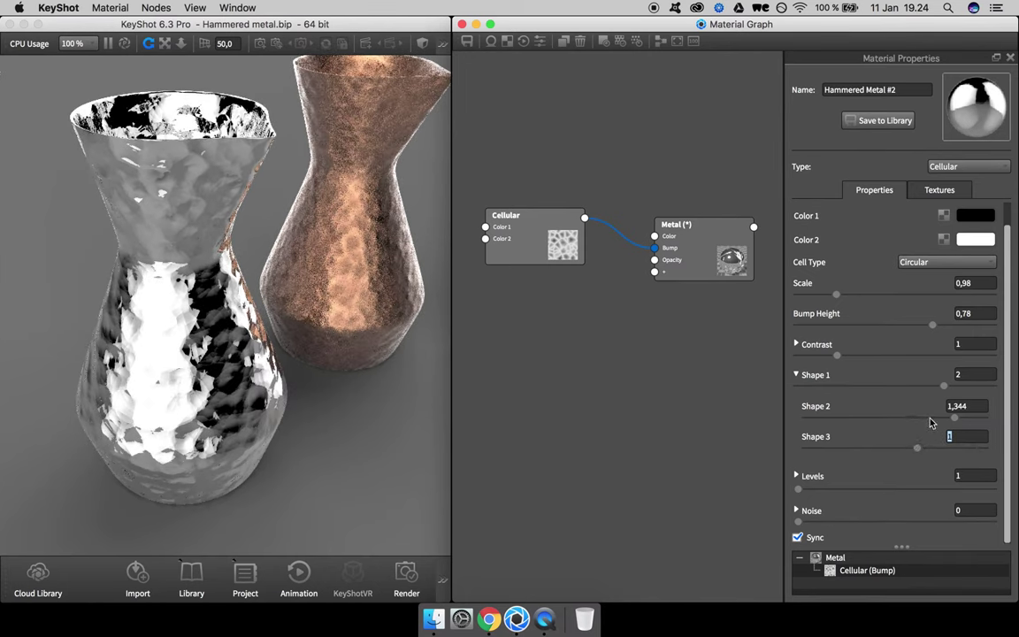
Step: Set the Cellular texture's Shape 2 to 2 and Shape 1 to 4
left_click_drag(931, 423, 881, 421)
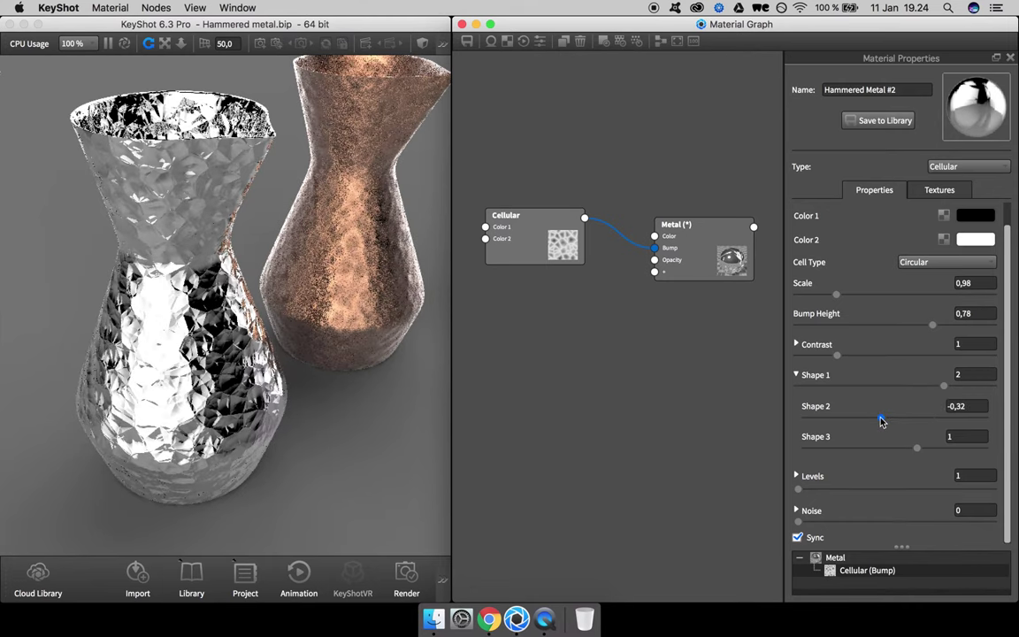
double_click(965, 409)
type("2")
key("Return")
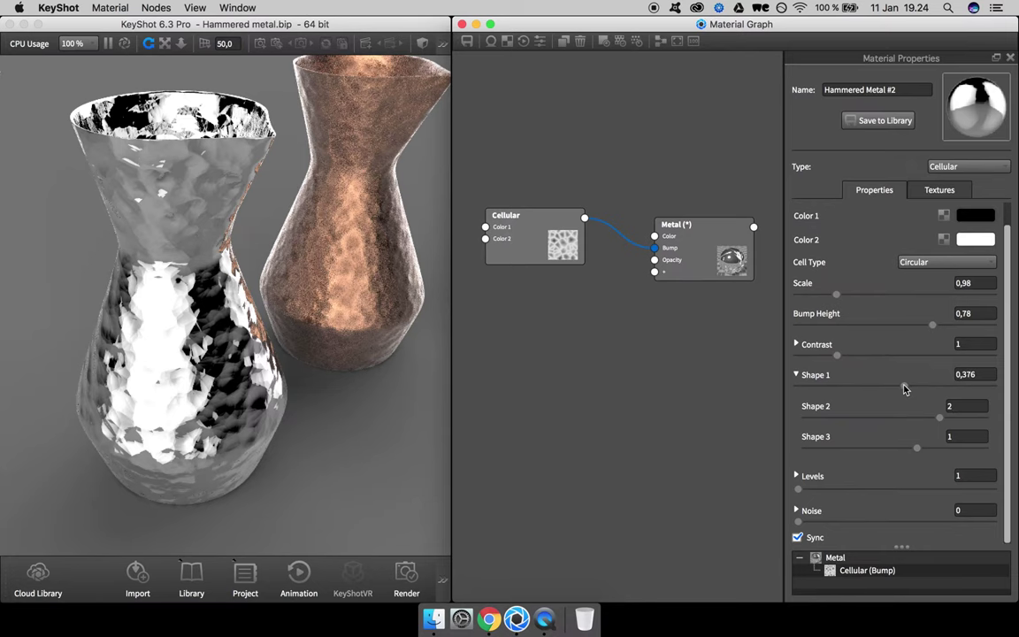
left_click_drag(905, 389, 867, 391)
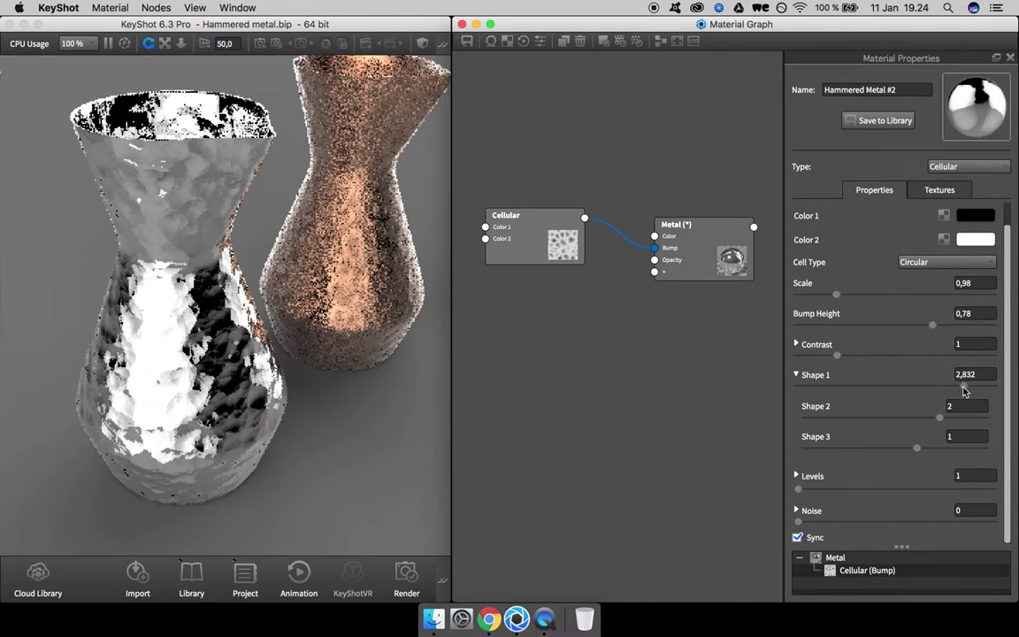
left_click_drag(929, 387, 967, 387)
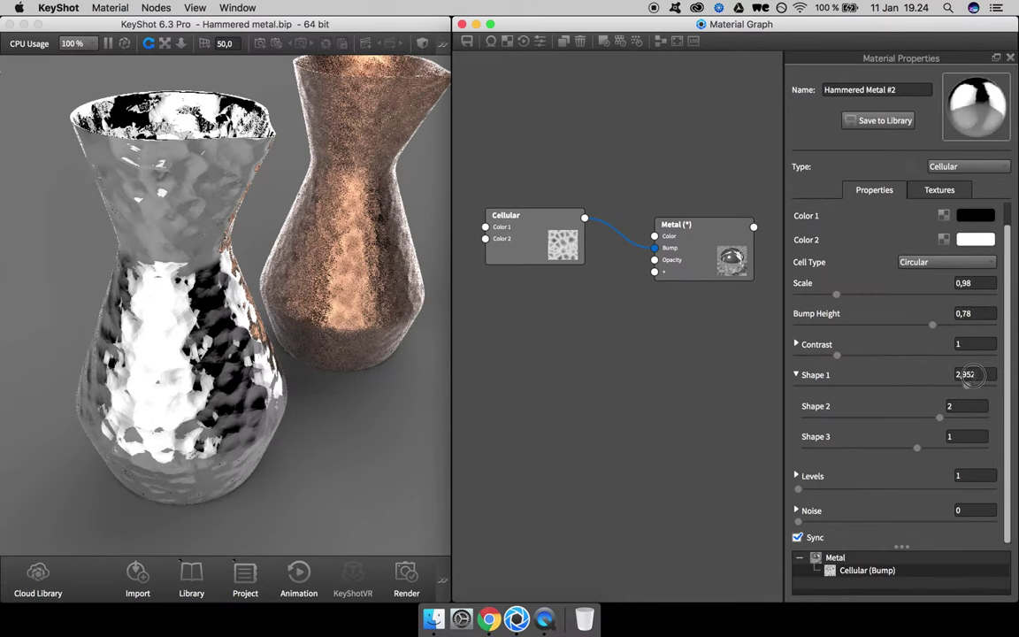
key("Return")
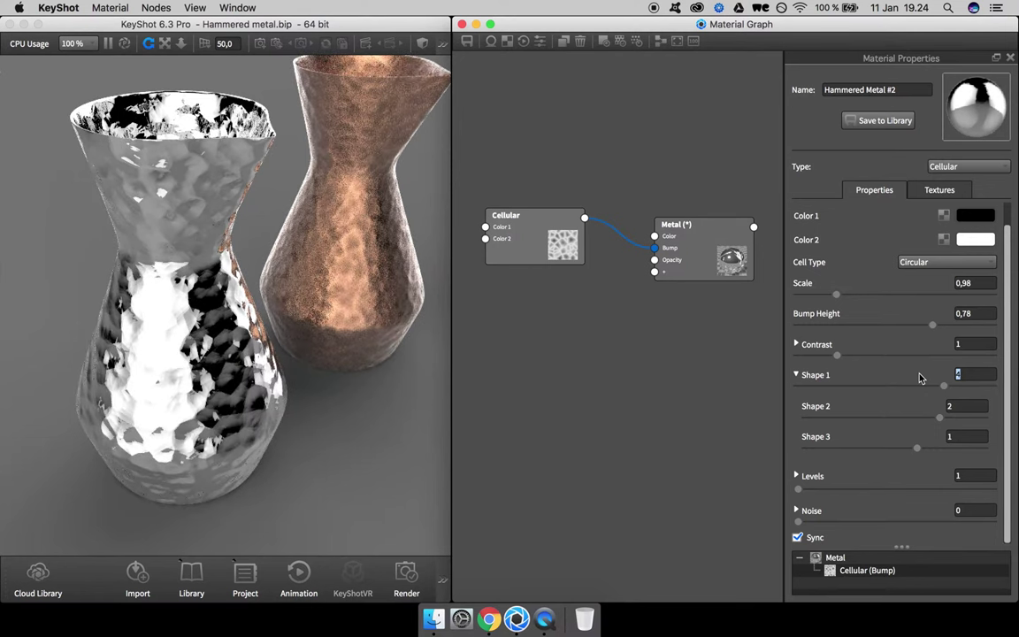
Step: With the Cellular texture's color previewed on the vase, set Contrast to 0,73, Shape 1 to 2,512, Shape 2 to 2,432 and Shape 3 to 1,12
left_click_drag(567, 254, 584, 274)
key("c")
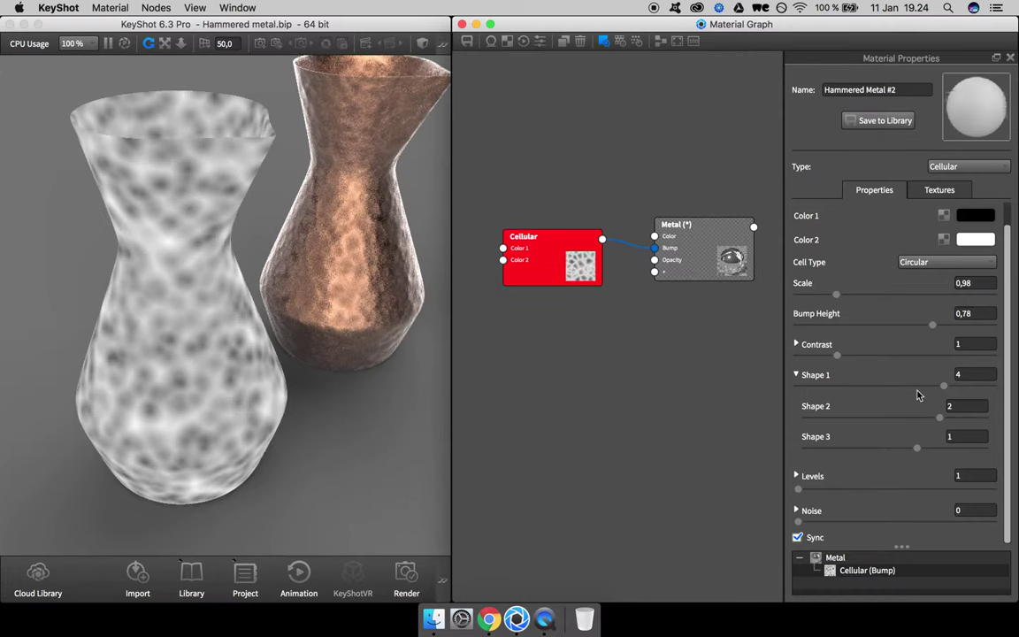
left_click_drag(924, 421, 931, 423)
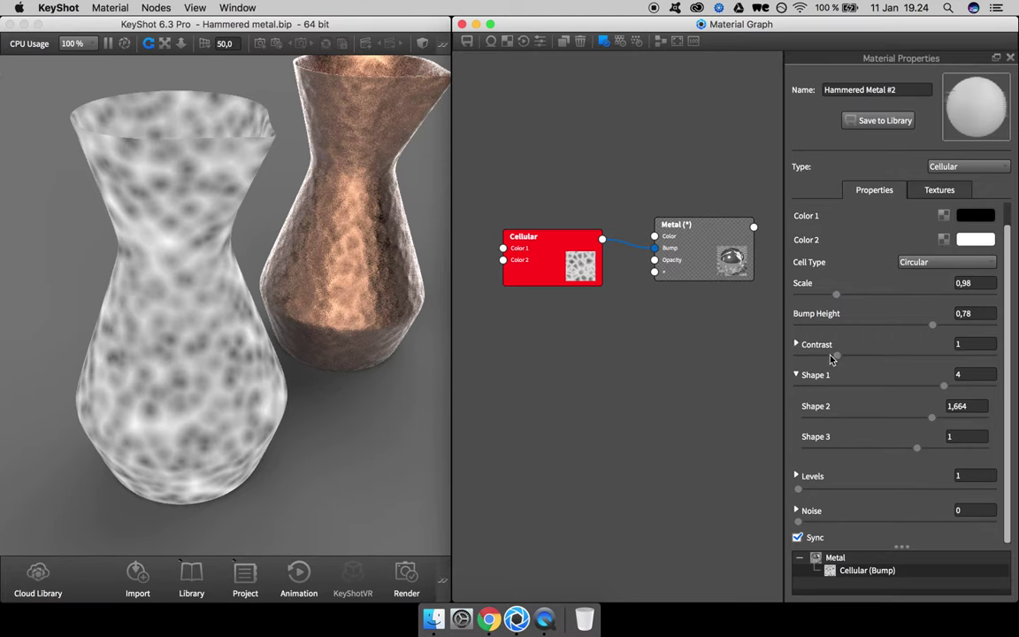
left_click_drag(831, 357, 825, 357)
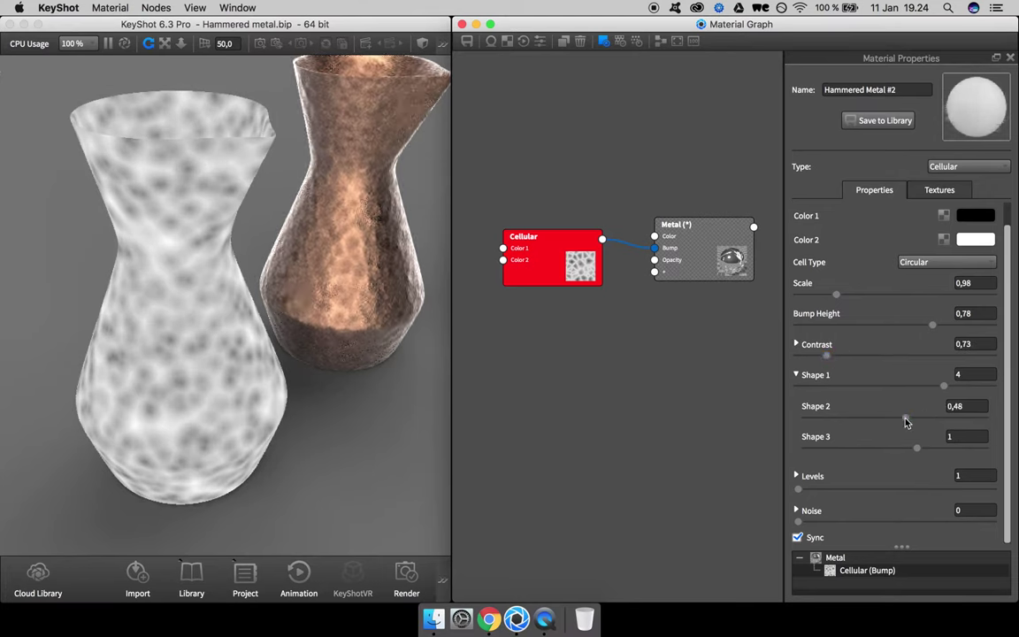
left_click_drag(905, 422, 924, 390)
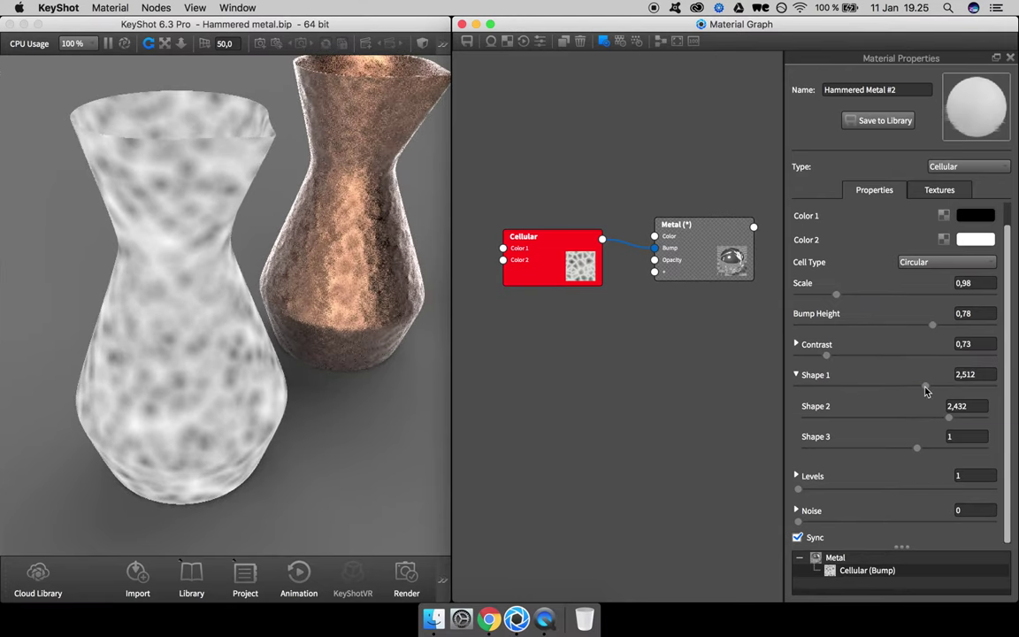
mouse_move(917, 448)
left_mouse_down()
mouse_move(906, 448)
mouse_move(920, 451)
left_mouse_up()
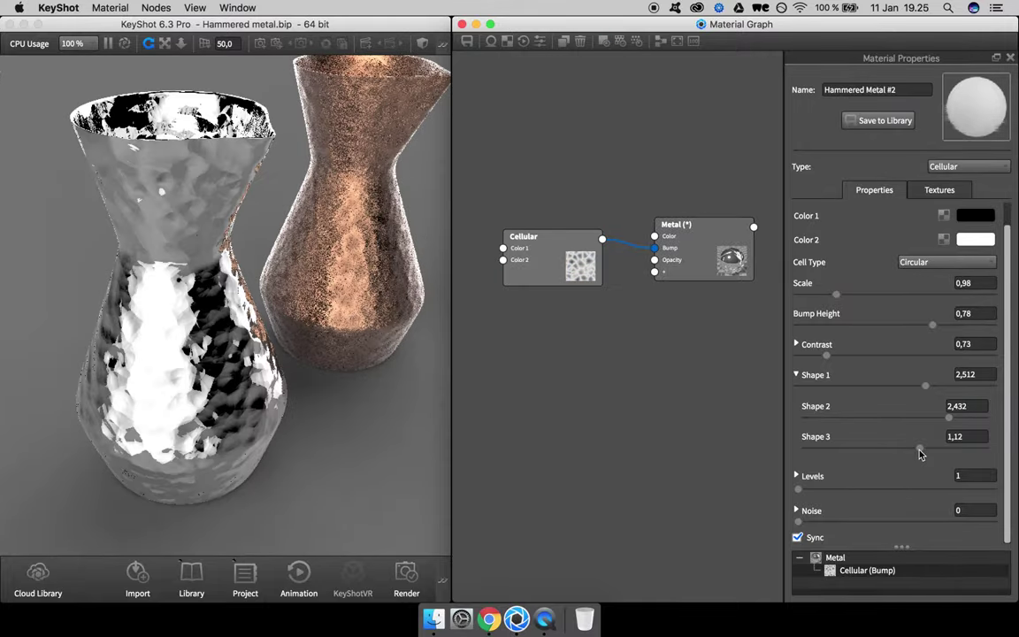
Step: Set the Cellular texture's scale to 0,86 and its bump height to 0,512, and check the vase's surface
left_click_drag(3, 318, 141, 342)
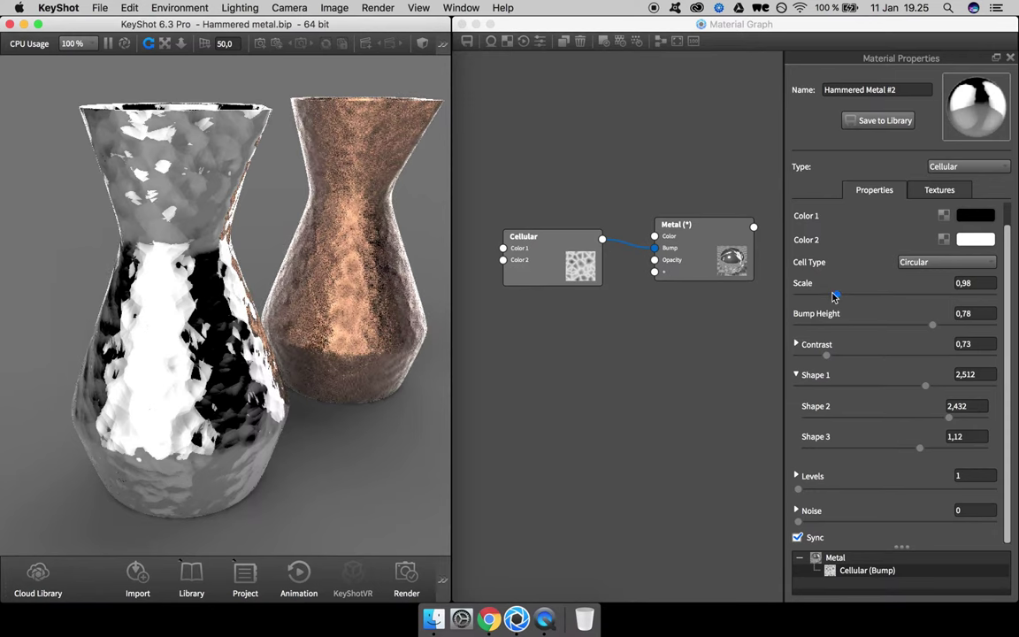
left_click_drag(835, 294, 830, 296)
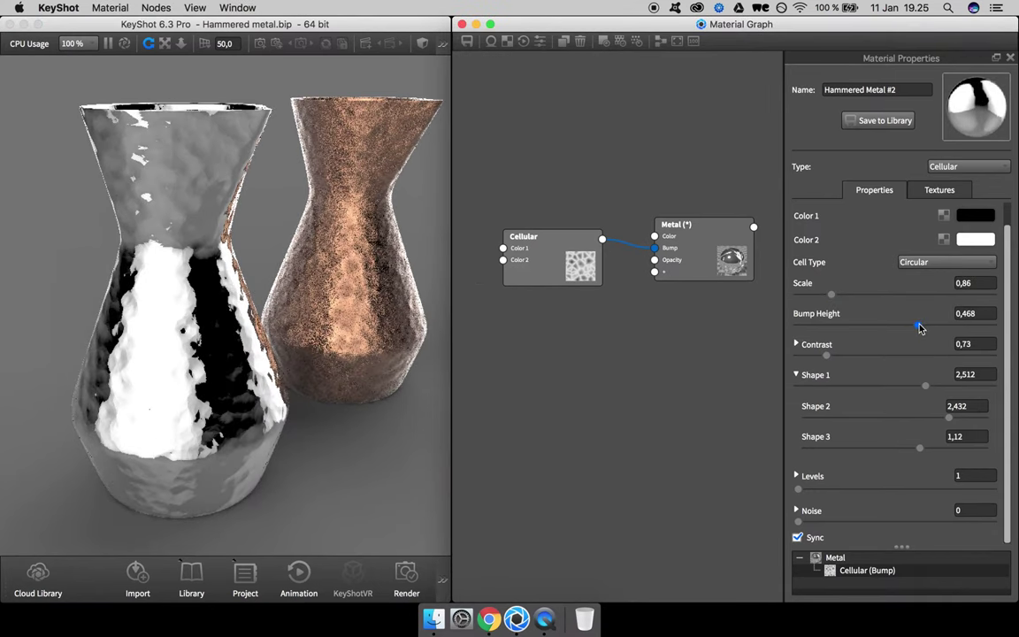
left_click_drag(920, 328, 920, 329)
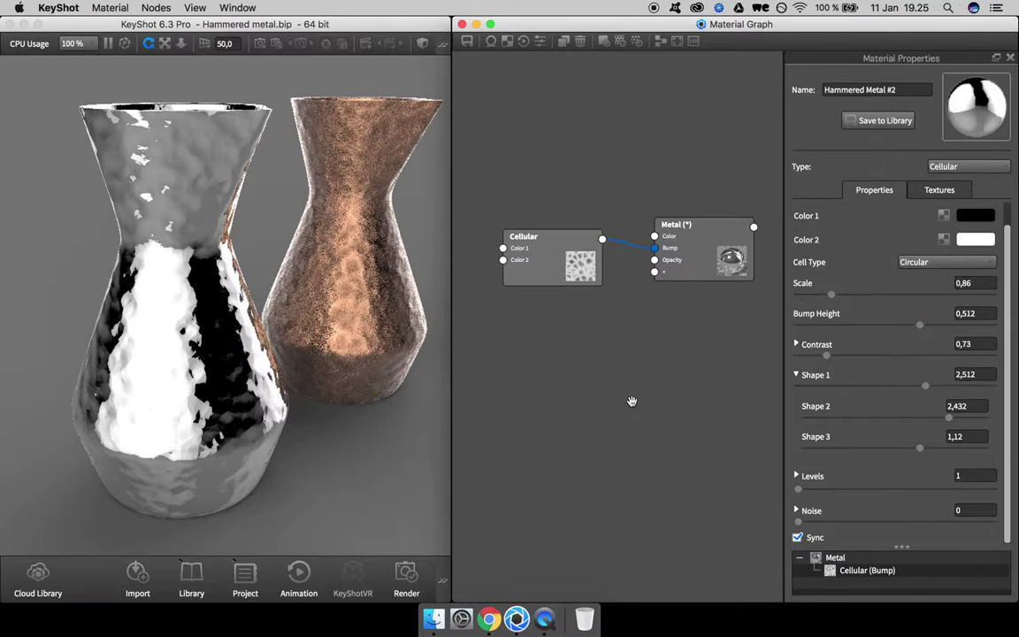
left_click_drag(407, 362, 164, 315)
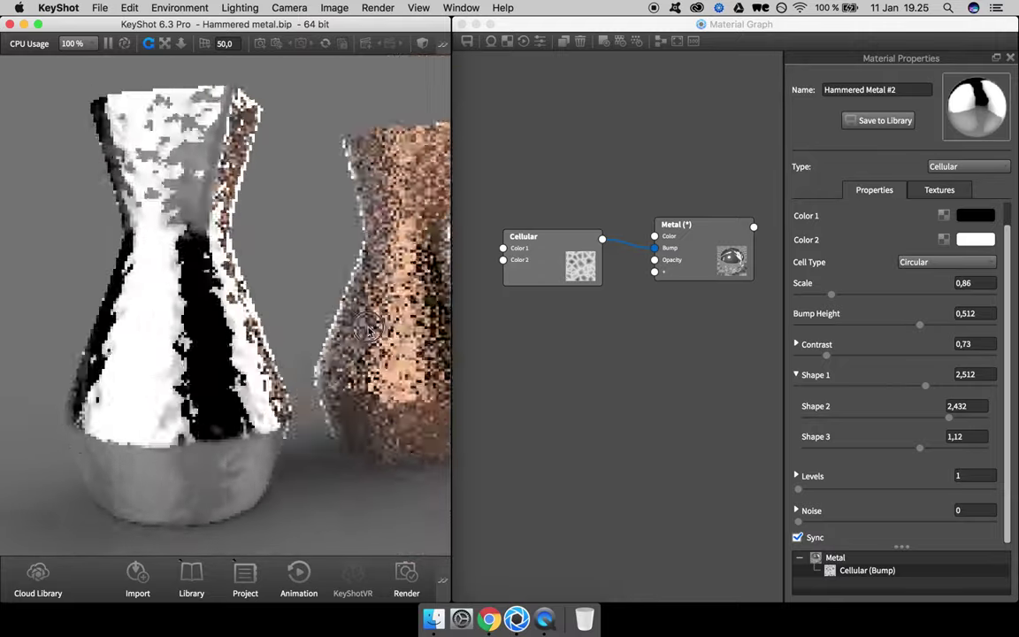
left_click_drag(369, 330, 335, 371)
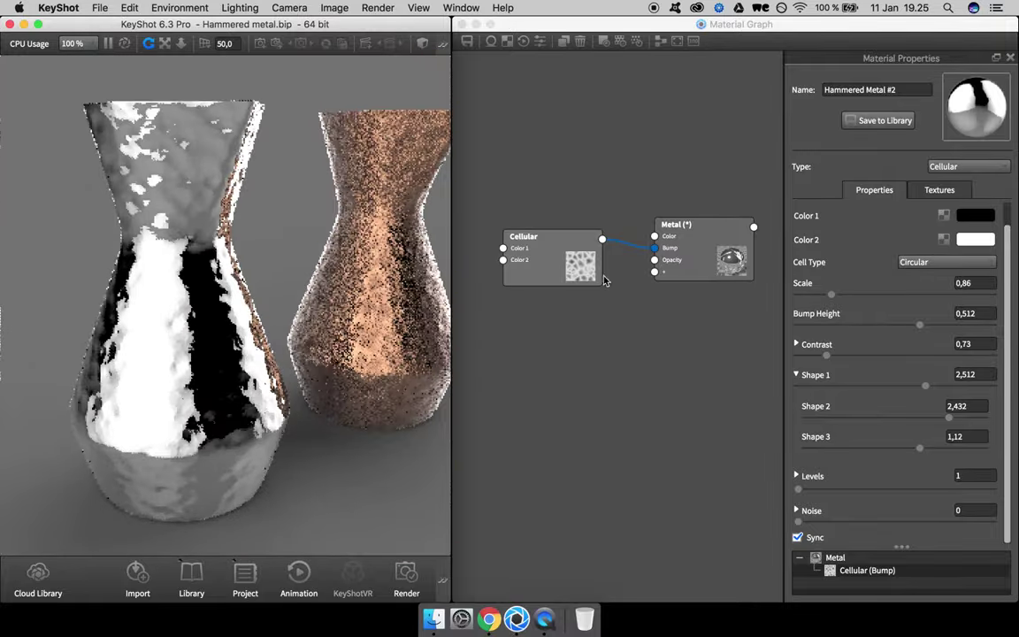
Step: Spread the Metal and Cellular nodes apart, duplicate the Cellular node and place the copy above the original
left_click_drag(691, 260, 705, 249)
left_click_drag(583, 270, 584, 342)
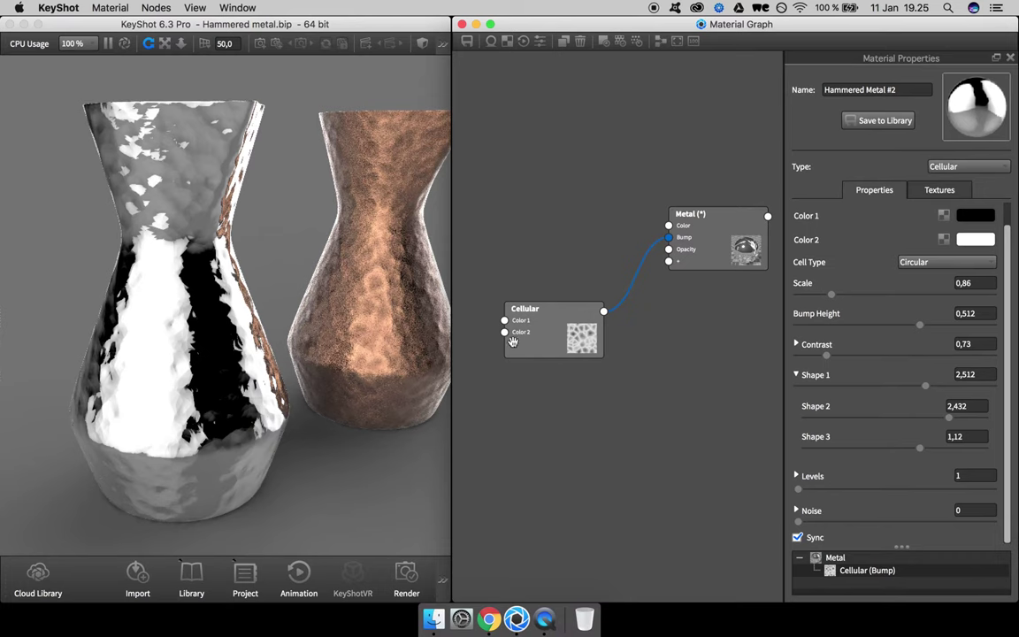
left_click_drag(402, 336, 335, 319)
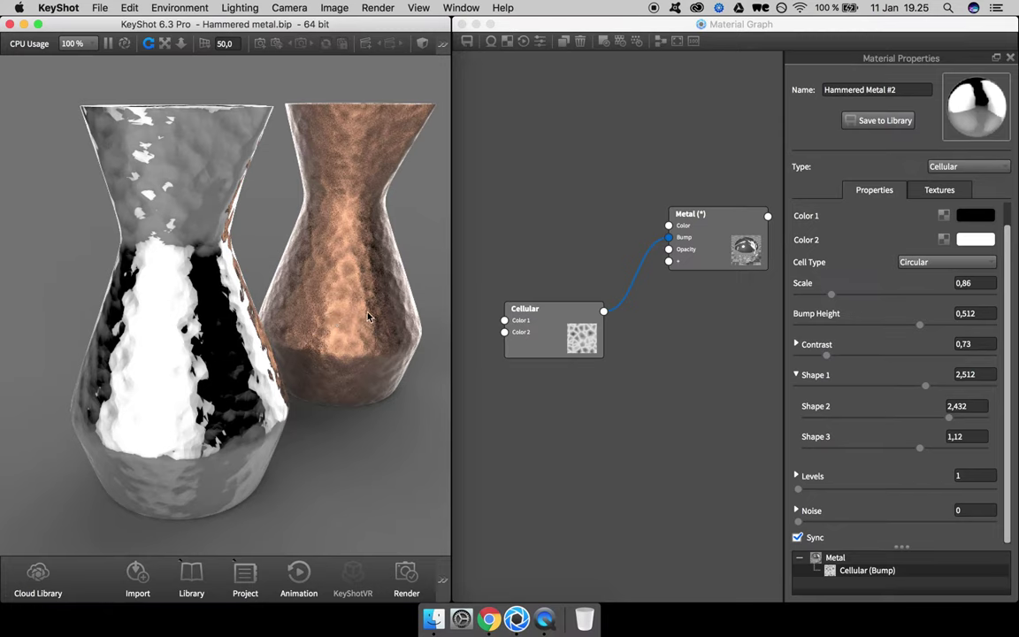
left_click_drag(566, 307, 558, 324)
right_click(559, 344)
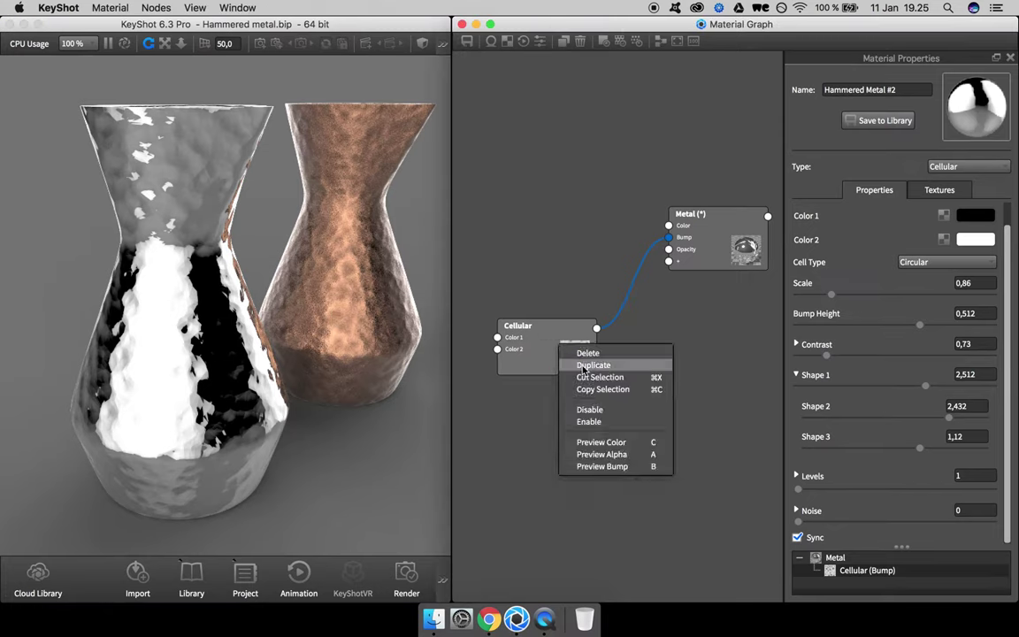
left_click(587, 366)
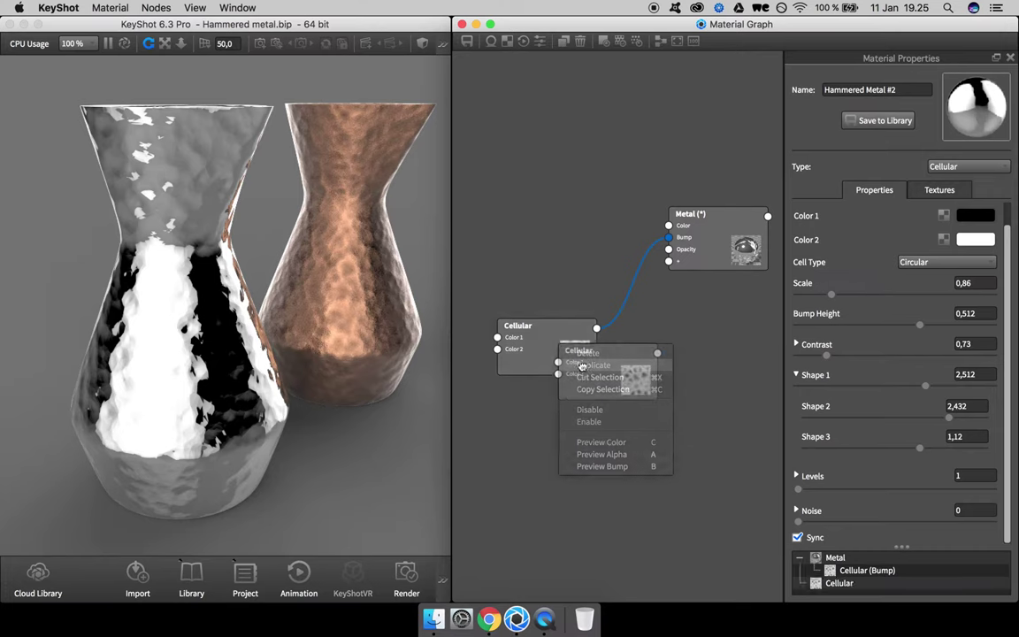
left_click_drag(545, 282, 522, 218)
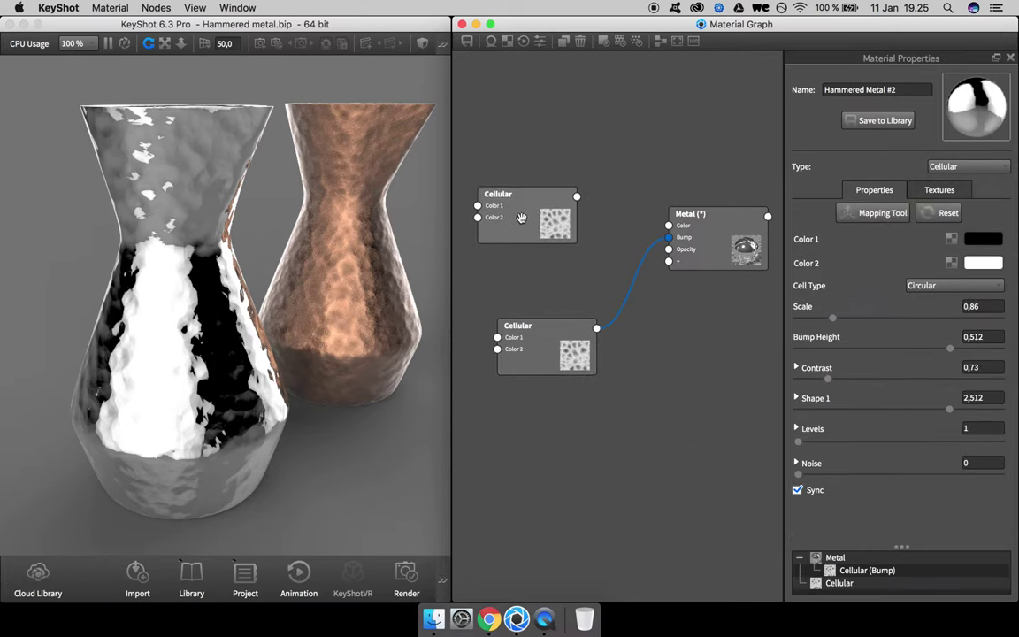
Step: Connect the duplicated Cellular node to the Metal's Color input, turn off its Sync option and align the two Cellular nodes
left_click_drag(571, 196, 659, 268)
left_click_drag(553, 223, 561, 226)
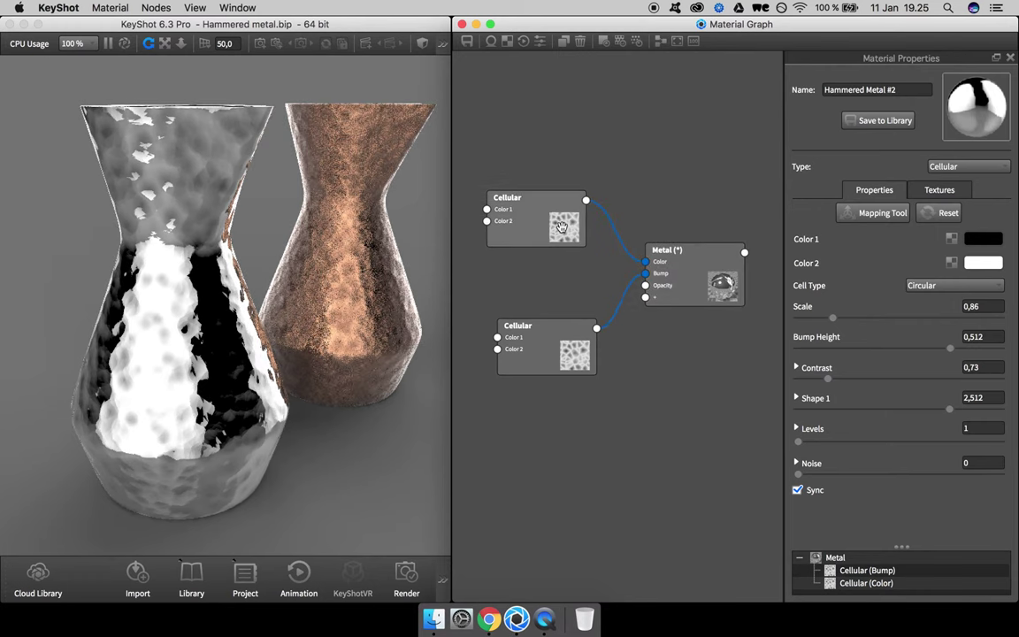
left_click_drag(560, 339, 531, 326)
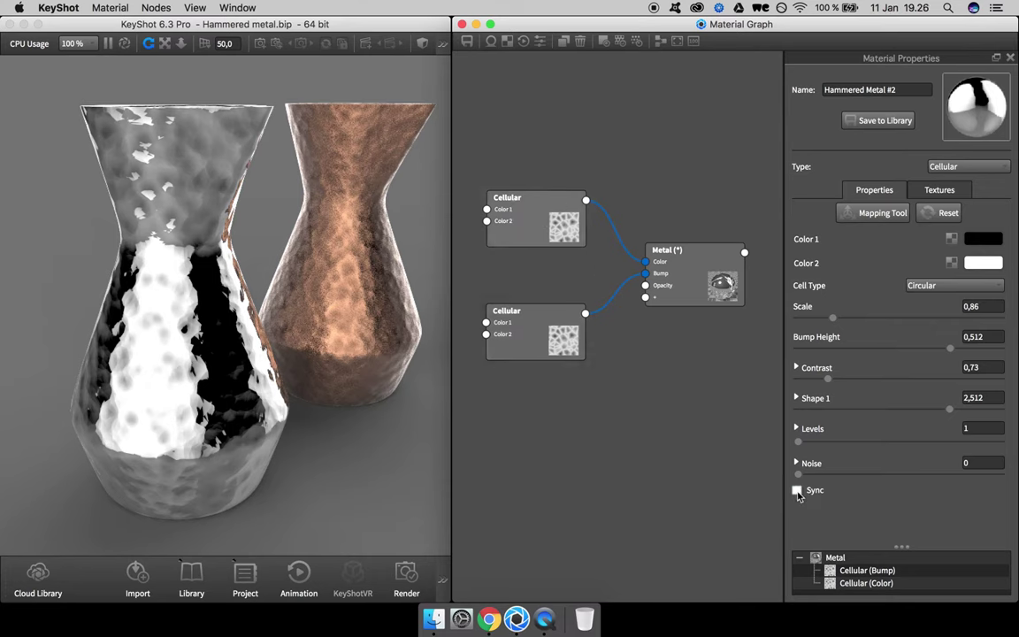
left_click_drag(522, 203, 528, 212)
left_click(394, 463)
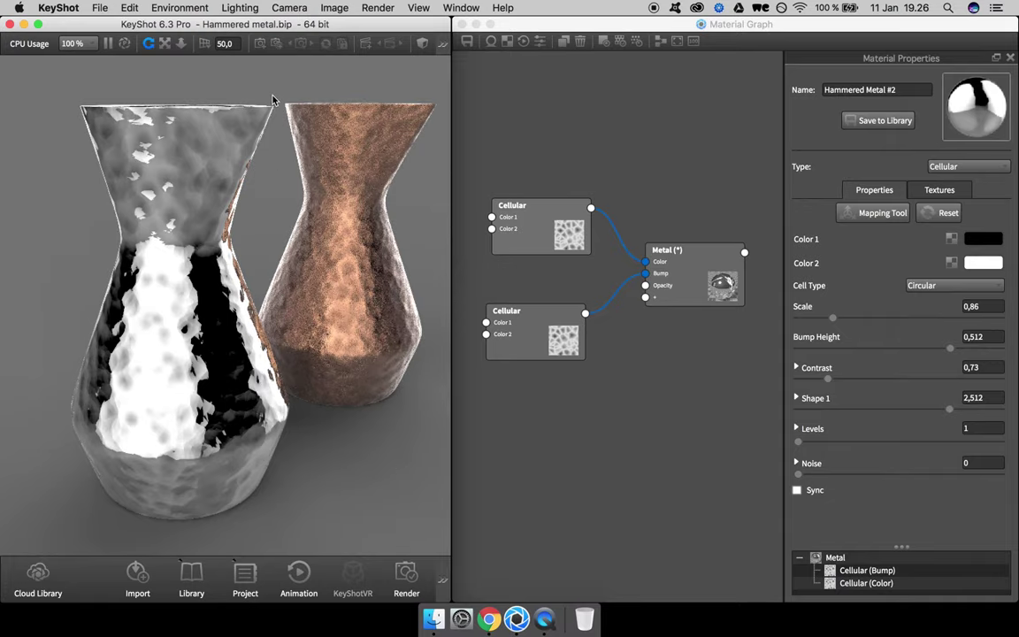
left_click_drag(273, 100, 264, 123)
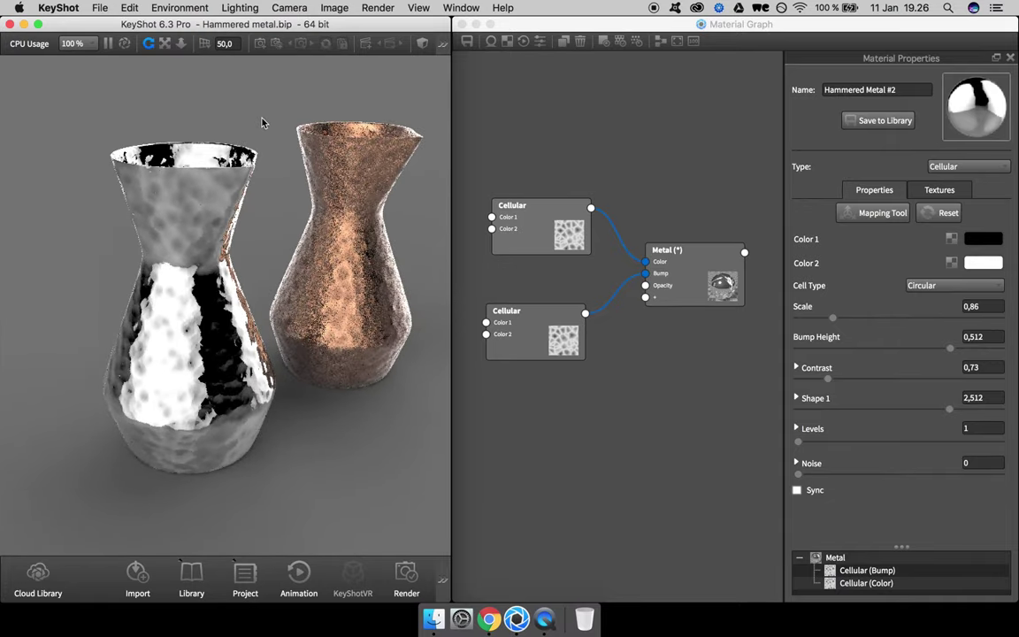
Step: Open the color library and show the gold swatches in its Metals group
key("m")
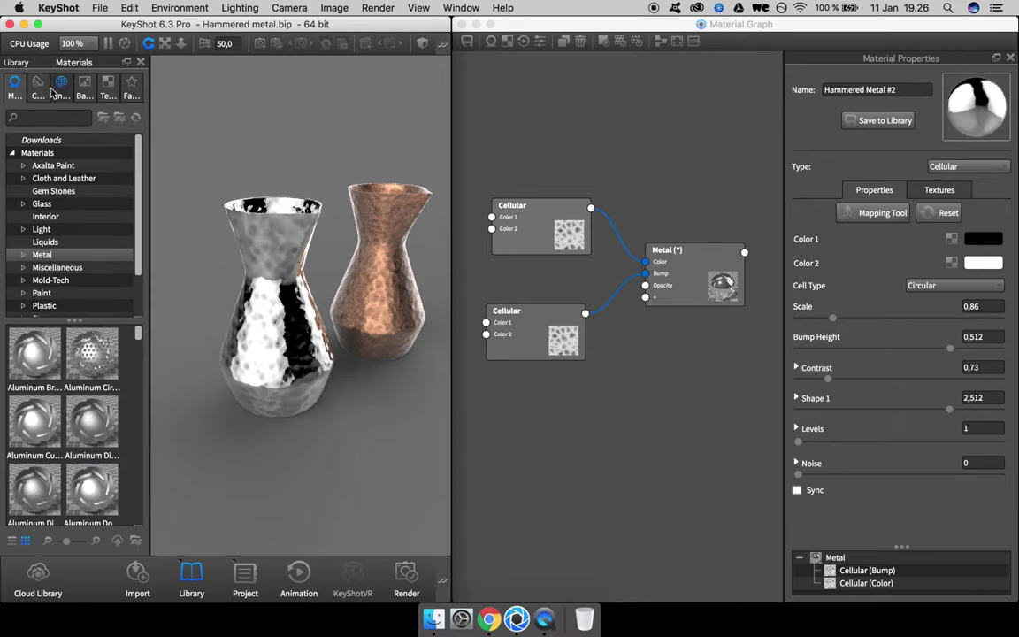
left_click(38, 85)
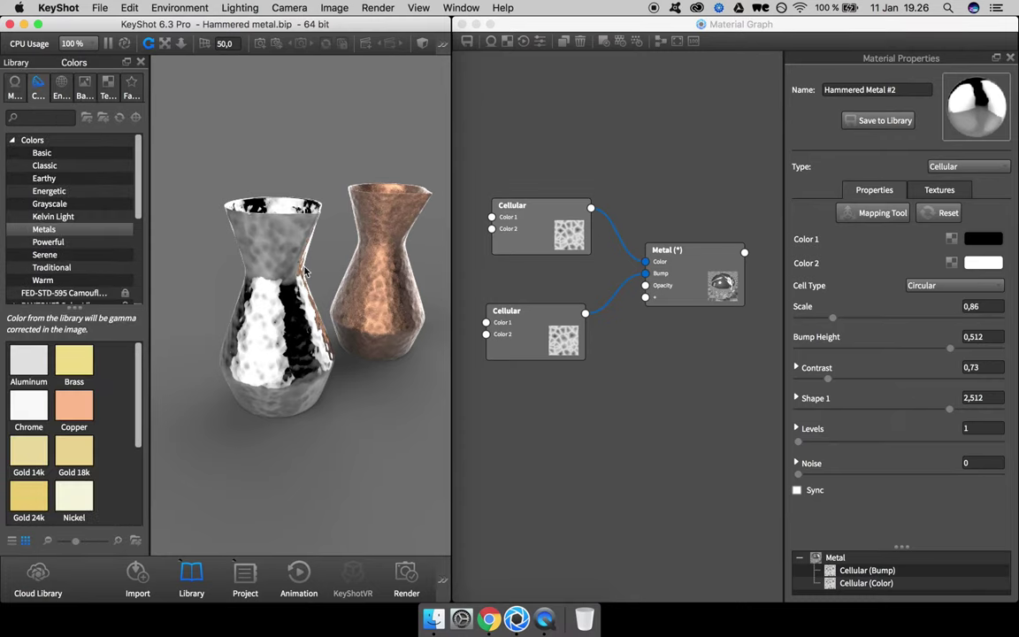
scroll(304, 270, "up", 2)
left_click(76, 233)
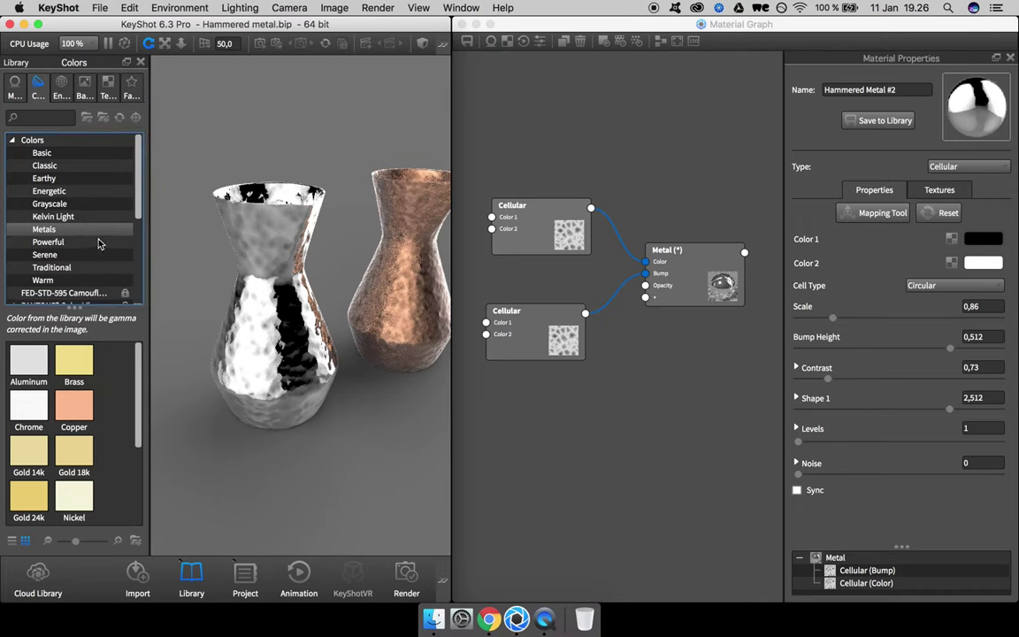
left_click_drag(136, 405, 137, 445)
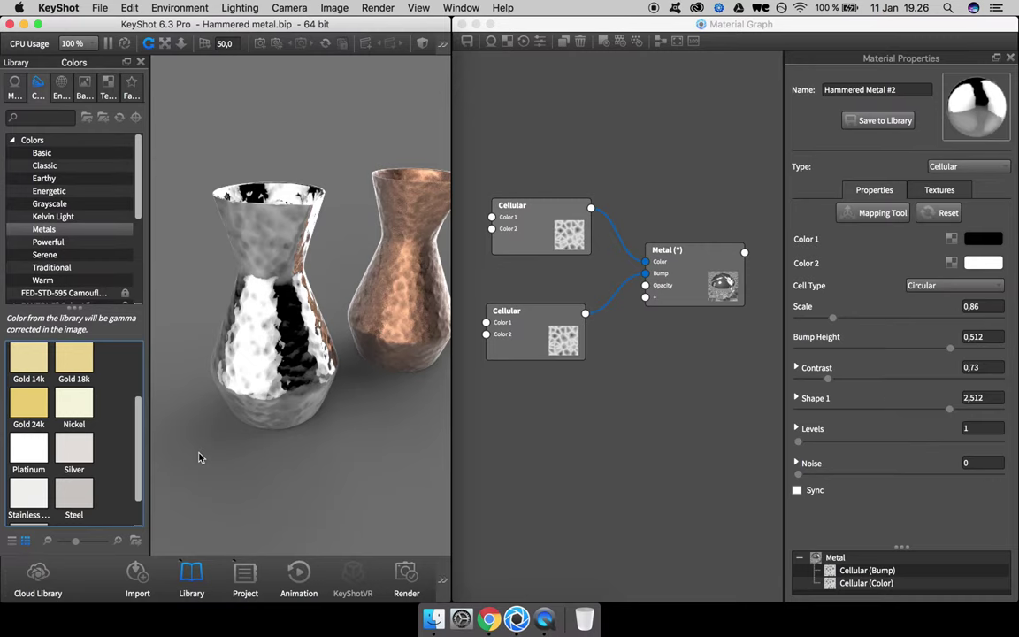
Step: Assign Gold 24k to Color 2 and Color 1 of the Cellular texture driving the Metal's color, and close the library
scroll(243, 366, "up", 2)
left_click_drag(244, 370, 249, 365)
left_click_drag(36, 408, 980, 265)
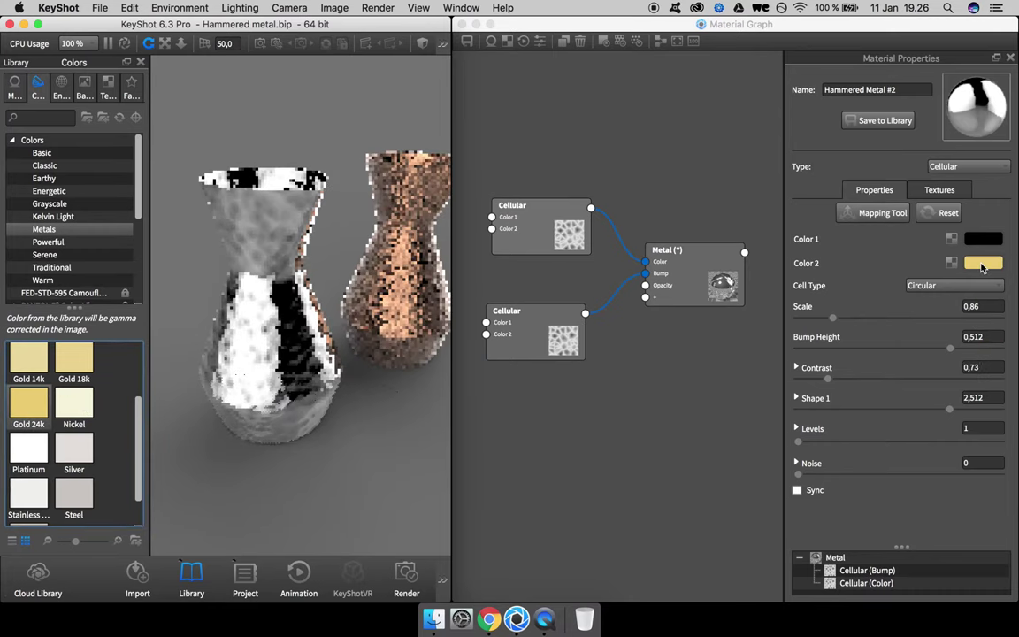
left_click_drag(33, 358, 982, 240)
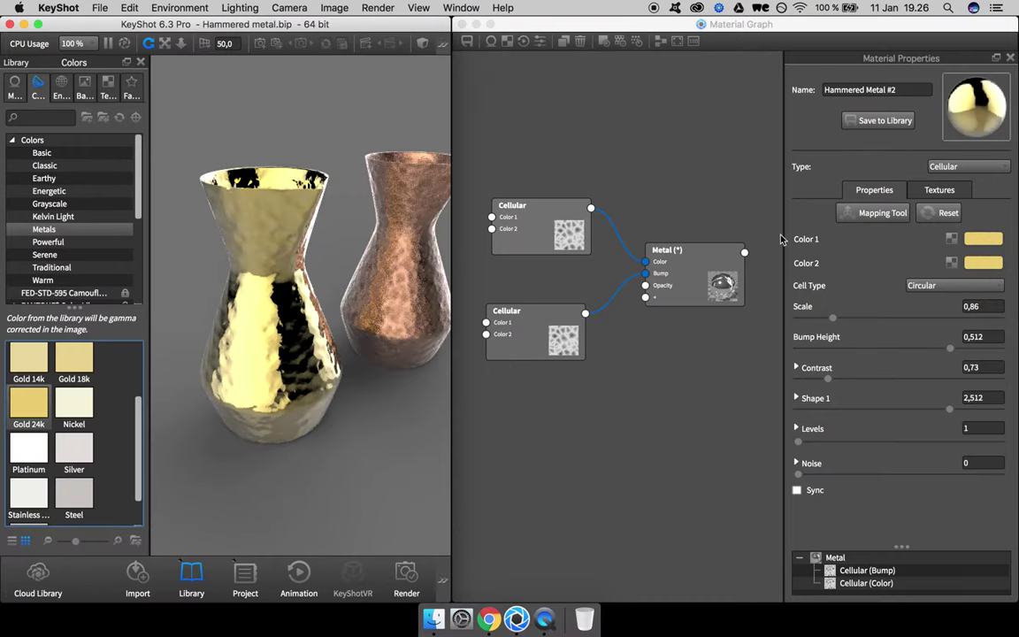
left_click(141, 62)
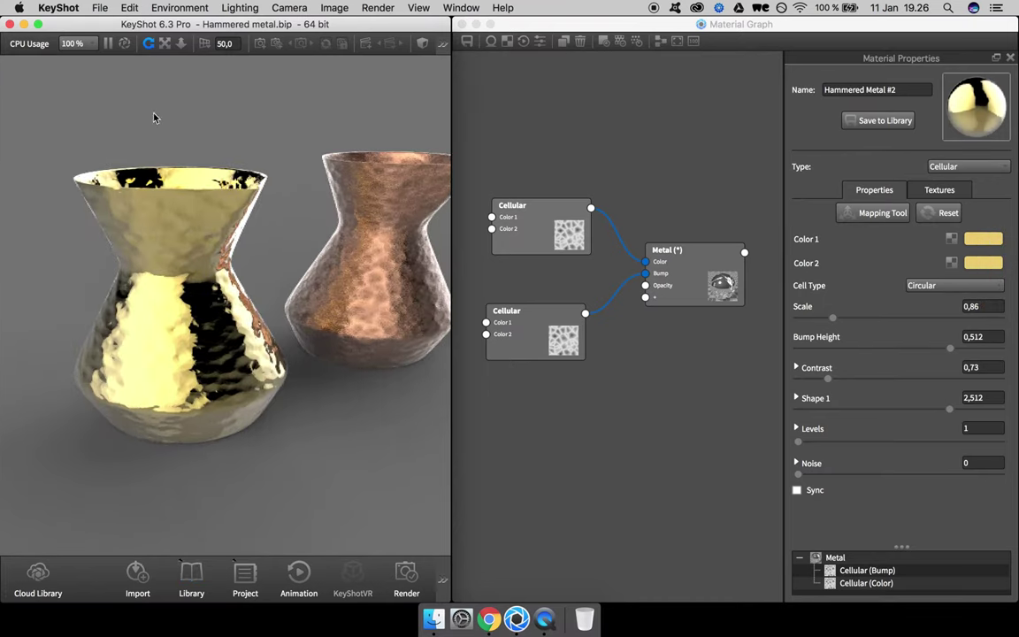
Step: Preview the upper Cellular texture's color on the vase, turn the preview off and examine the gold finish
scroll(212, 167, "up", 5)
scroll(212, 166, "down", 3)
left_click_drag(211, 167, 228, 192)
left_click_drag(535, 220, 526, 237)
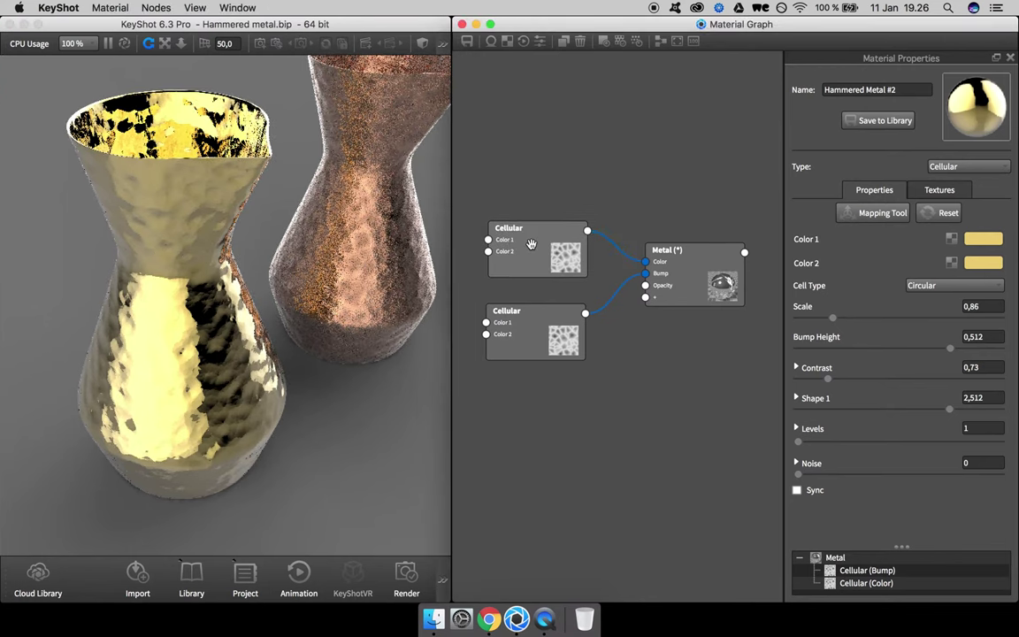
key("c")
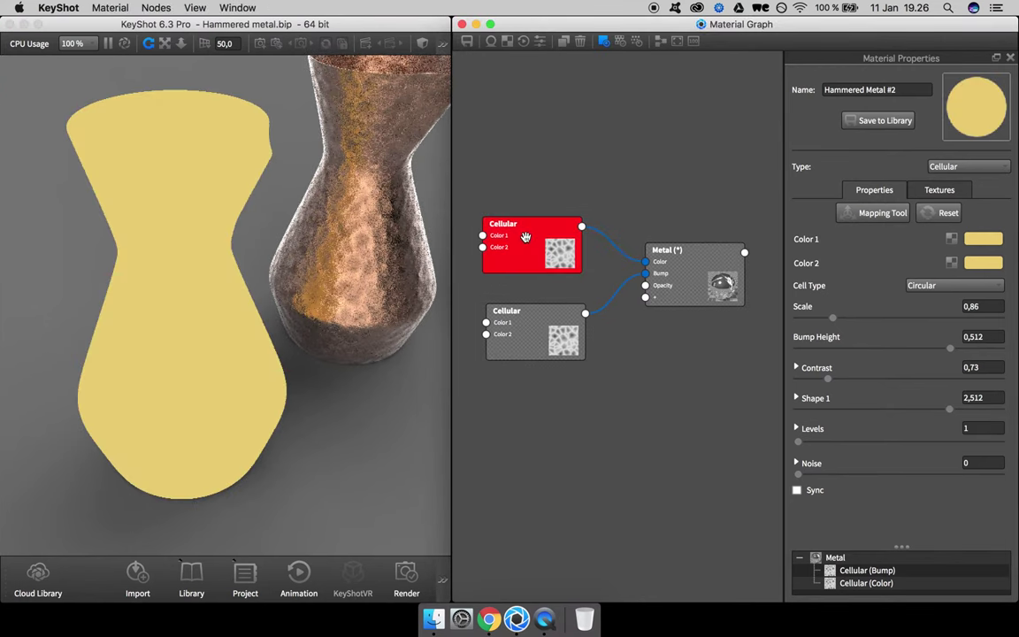
key("c")
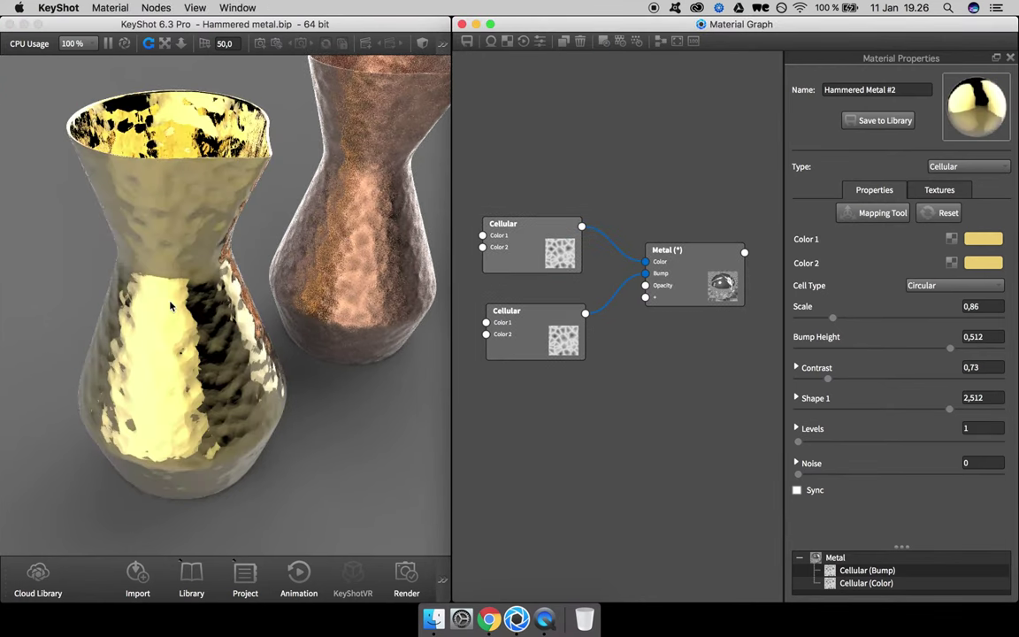
left_click_drag(171, 306, 177, 217)
left_click(549, 254)
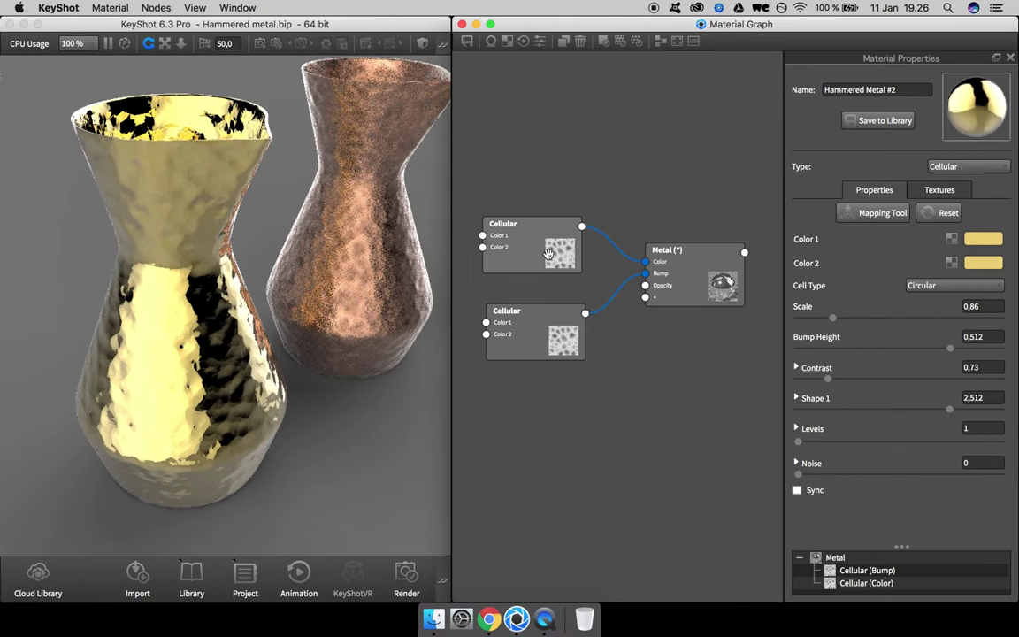
Step: Preview the upper Cellular texture's color on the vase and try a dark green for Color 1, discarding the change
key("c")
left_click(974, 237)
left_click(1006, 124)
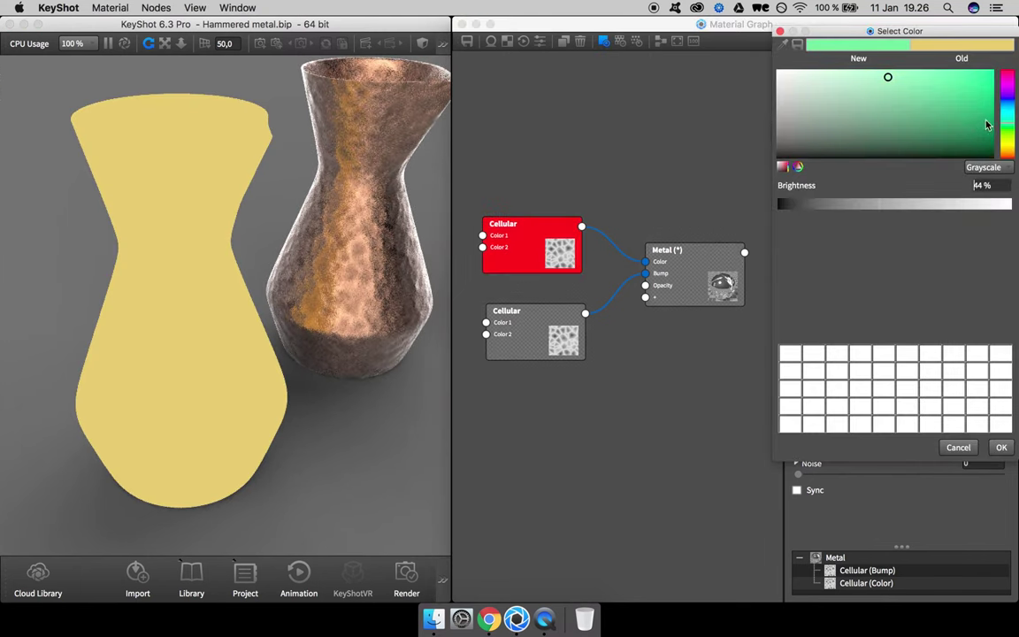
left_click(989, 125)
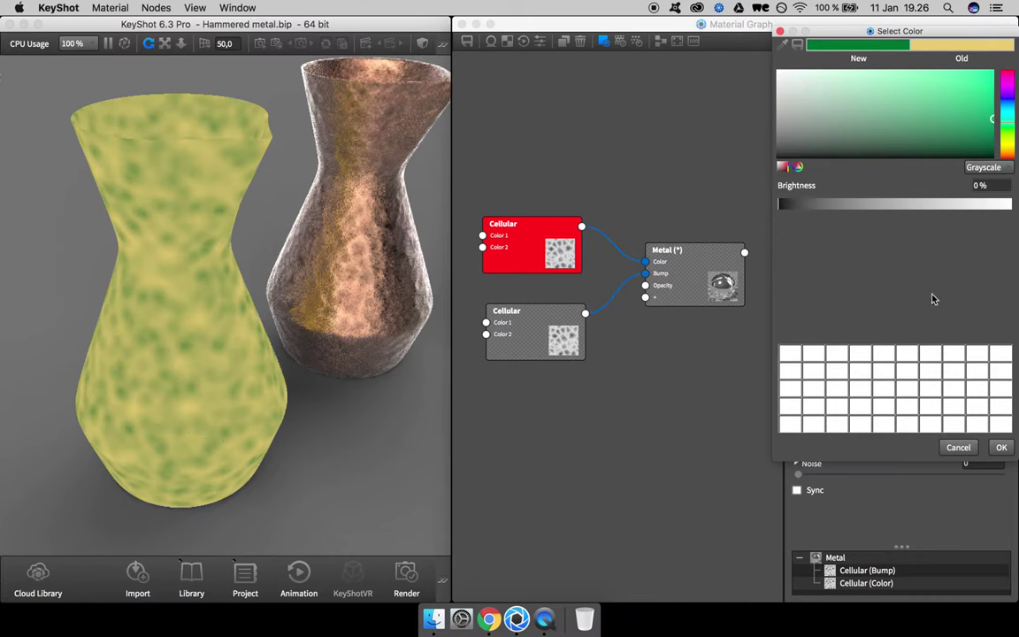
left_click(957, 449)
Step: Darken Color 1 of the upper Cellular texture to a gold of 60% brightness and turn off the color preview
left_click(981, 238)
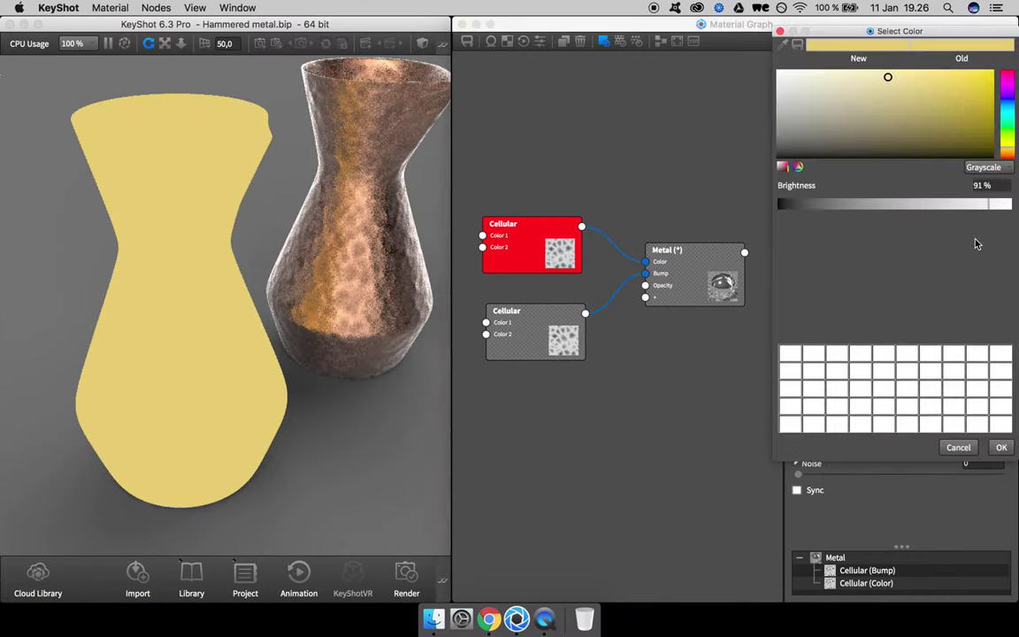
left_click(888, 104)
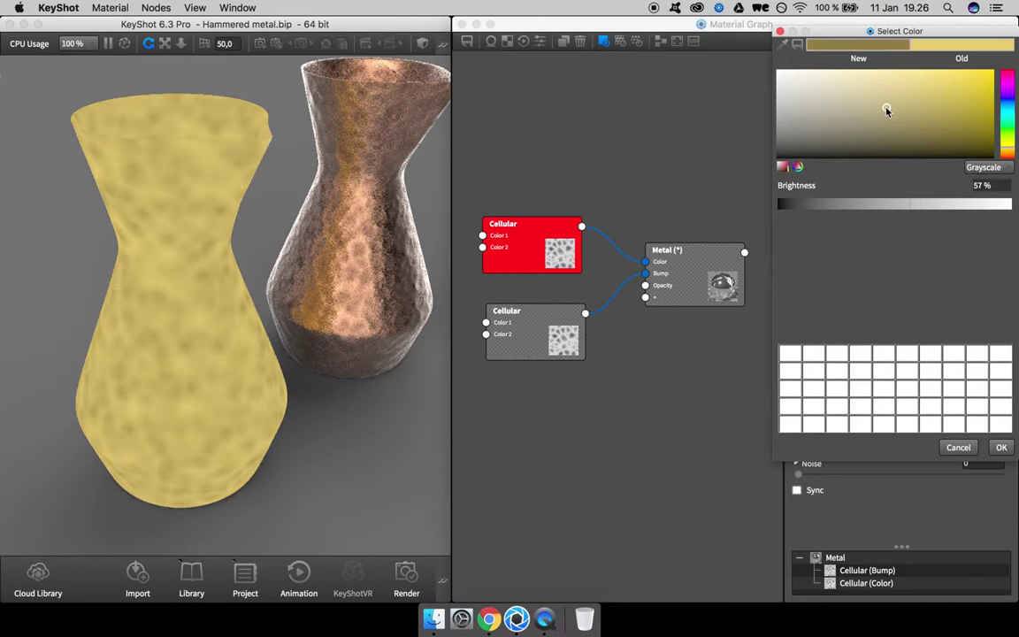
left_click(888, 111)
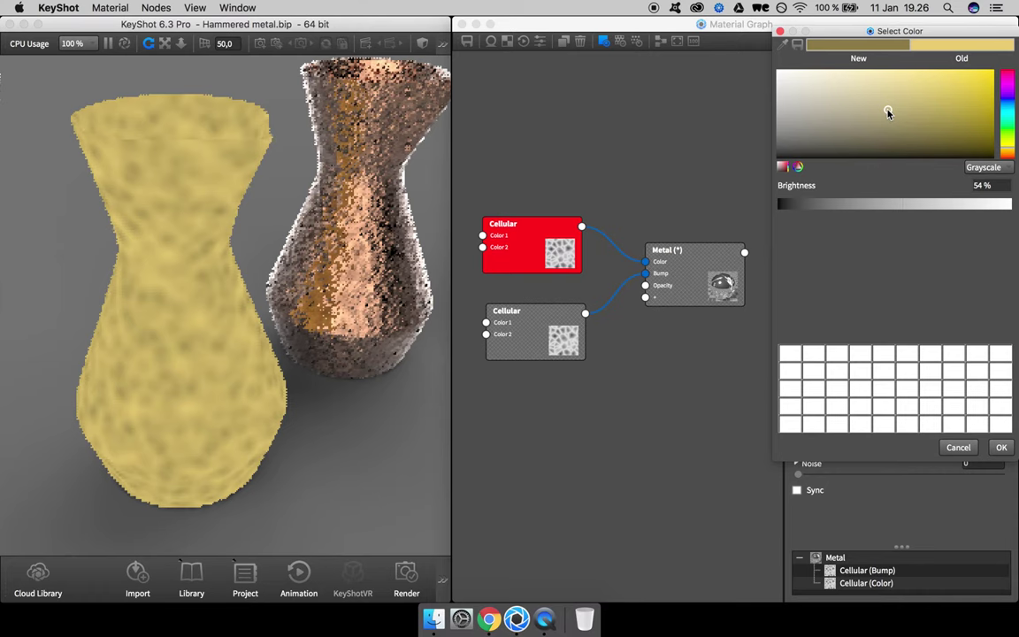
left_click(890, 108)
left_click(889, 107)
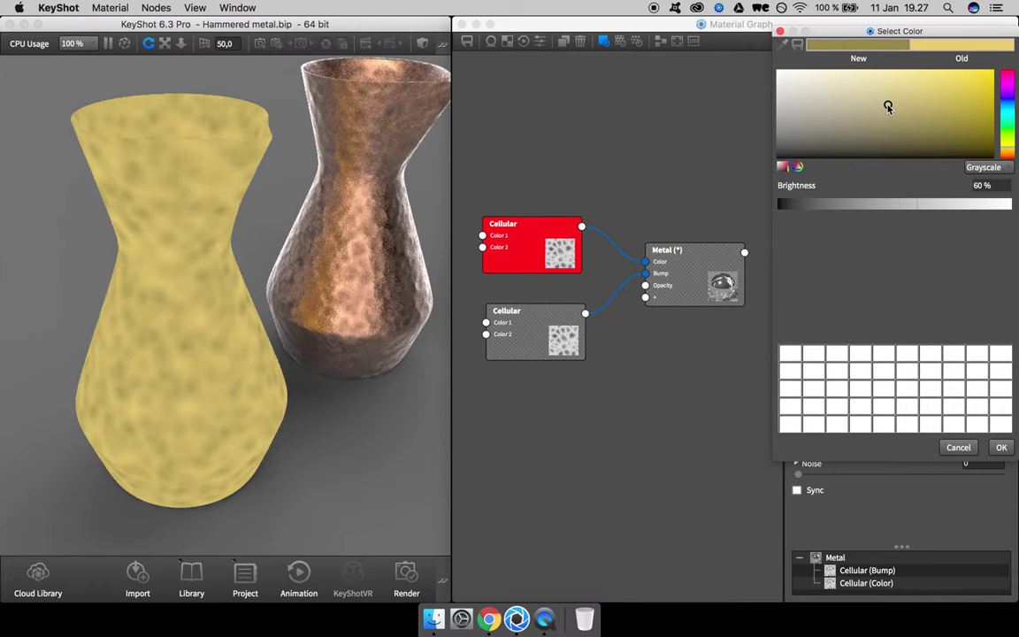
left_click(997, 447)
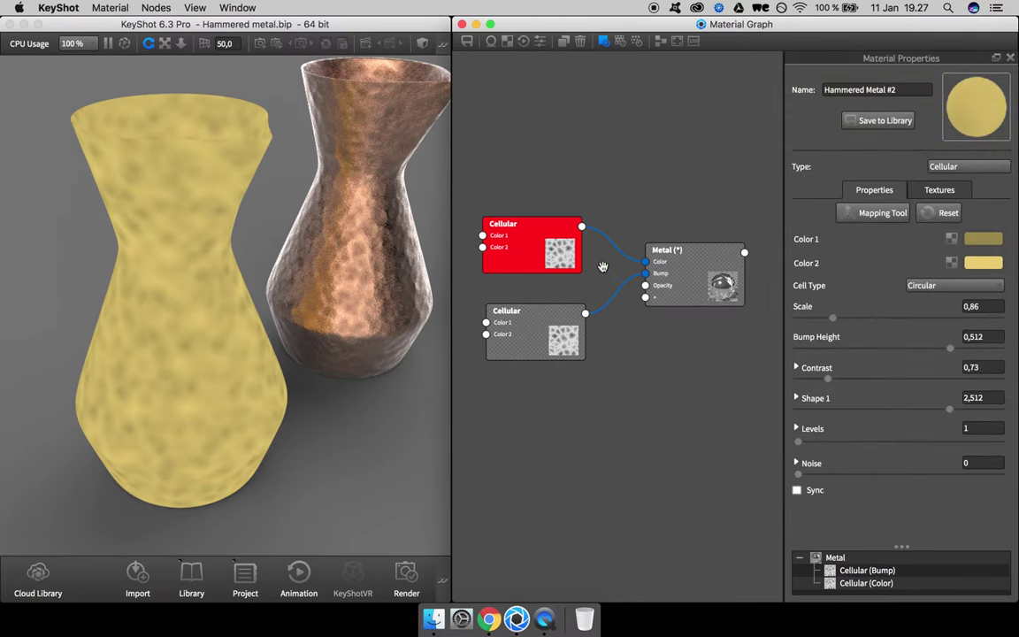
left_click_drag(558, 250, 556, 255)
key("c")
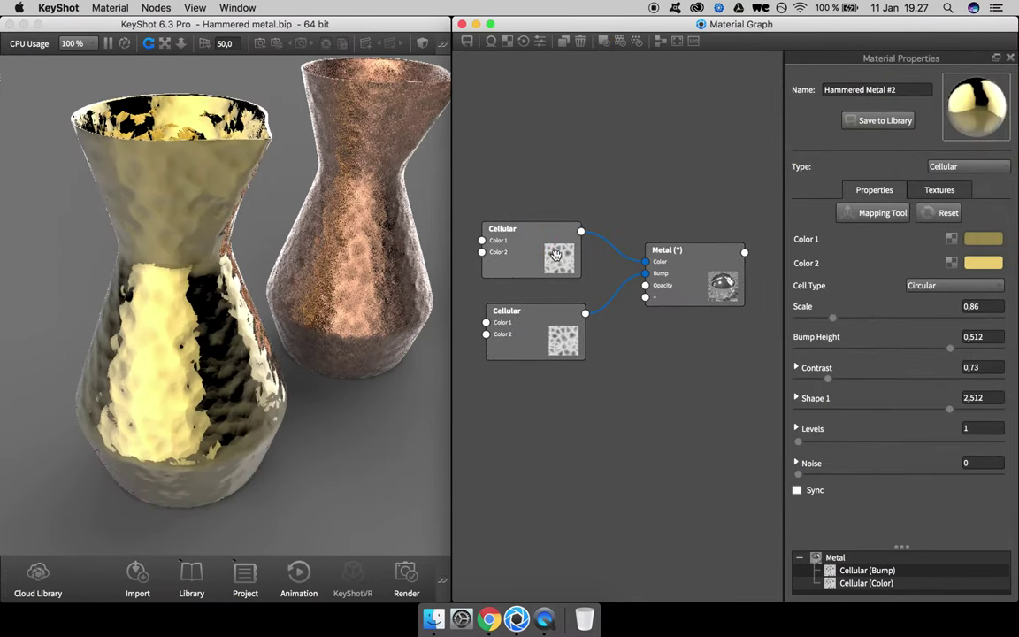
Step: Darken Color 1 of the upper Cellular texture further, to a gold of 48% brightness
mouse_move(662, 273)
left_mouse_down()
mouse_move(686, 289)
mouse_move(678, 281)
left_mouse_up()
left_click_drag(314, 355, 451, 315)
left_click(555, 260)
left_click(990, 239)
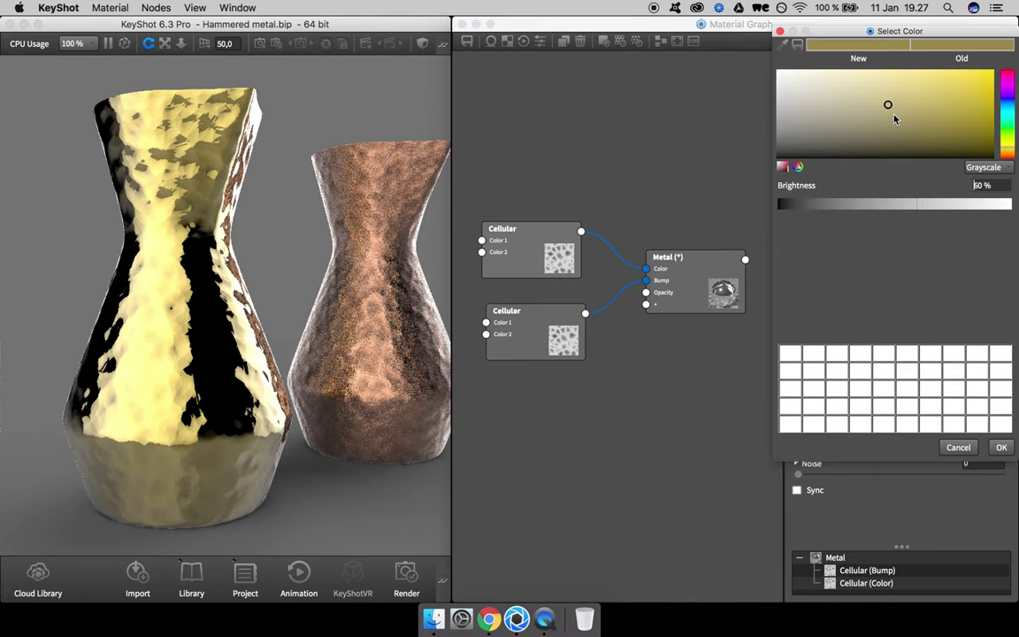
left_click(895, 113)
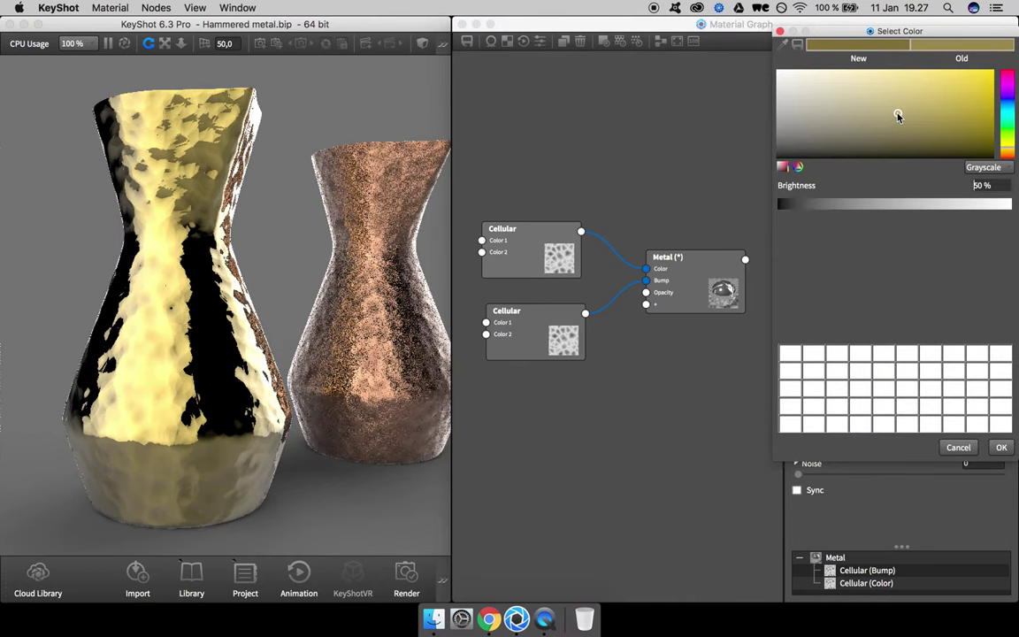
left_click_drag(898, 116, 901, 118)
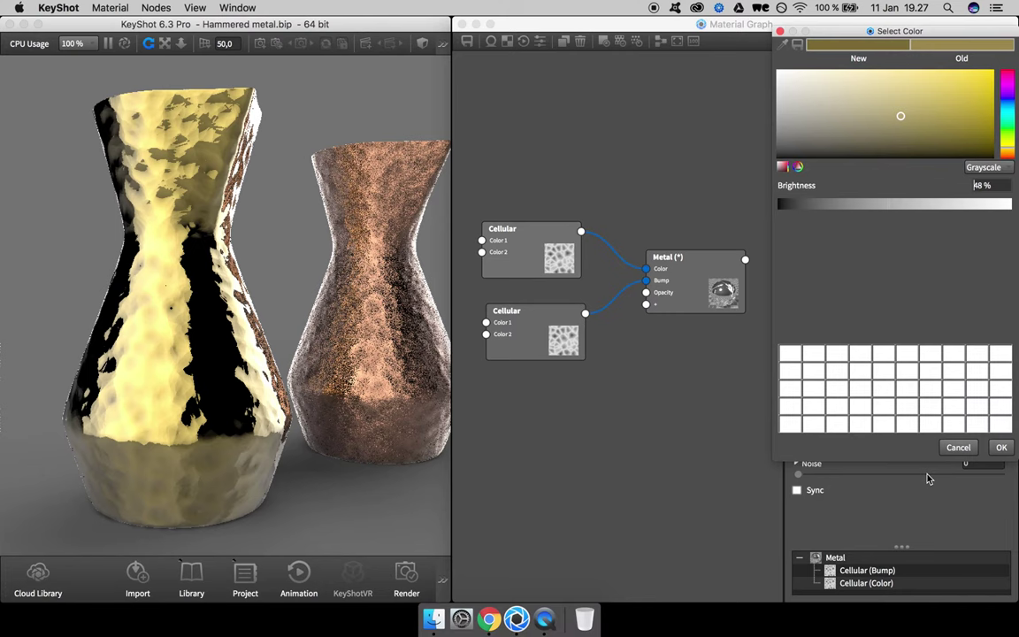
left_click(1001, 448)
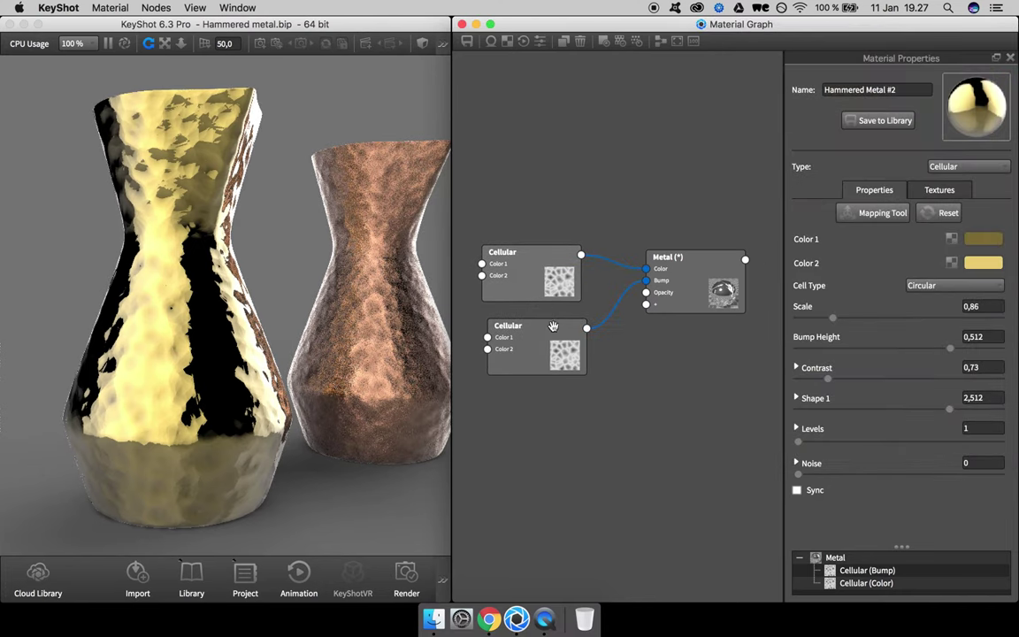
Step: Rearrange the two Cellular nodes and the Metal node in the graph and examine the darkened gold on the vase
left_click_drag(555, 294, 557, 277)
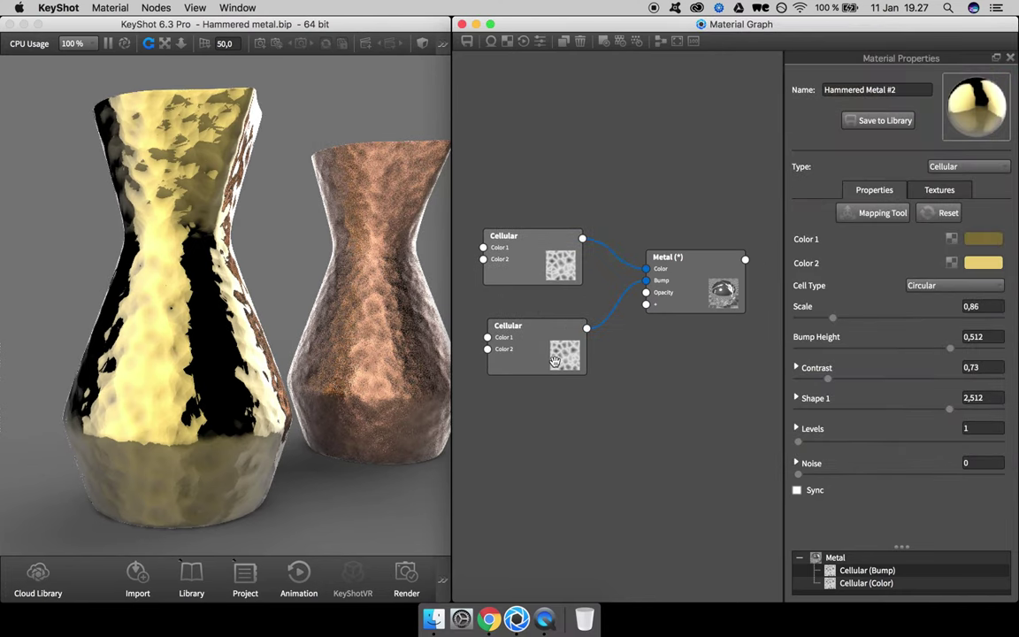
left_click_drag(556, 362, 553, 340)
left_click_drag(347, 297, 334, 327)
left_click_drag(665, 278, 672, 289)
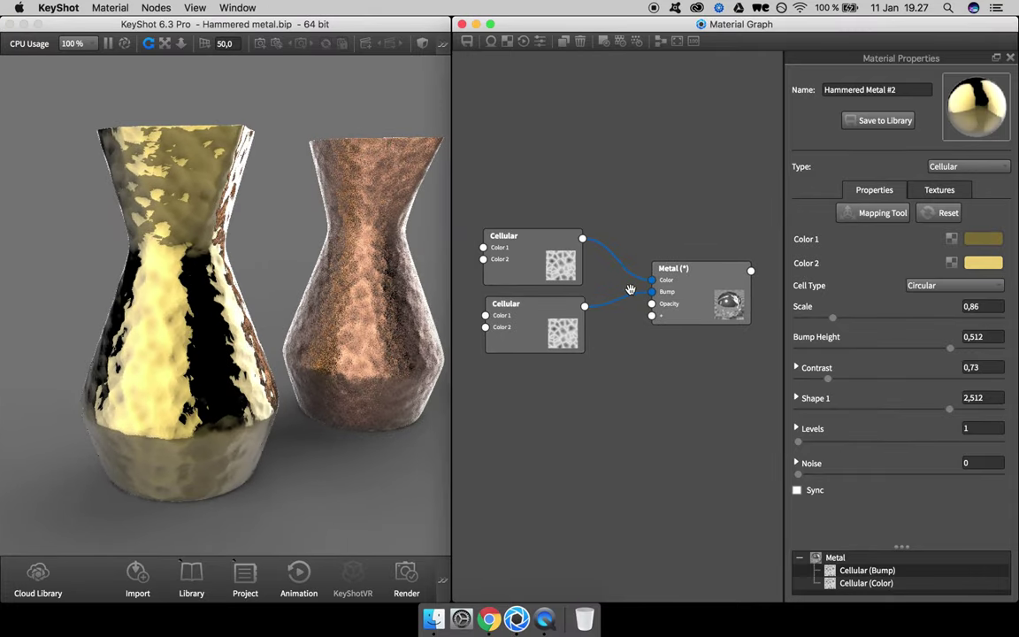
left_click_drag(522, 256, 528, 240)
Step: Duplicate the upper Cellular node, connect the copy to the Metal's Roughness and place it between the other two Cellular nodes
right_click(567, 233)
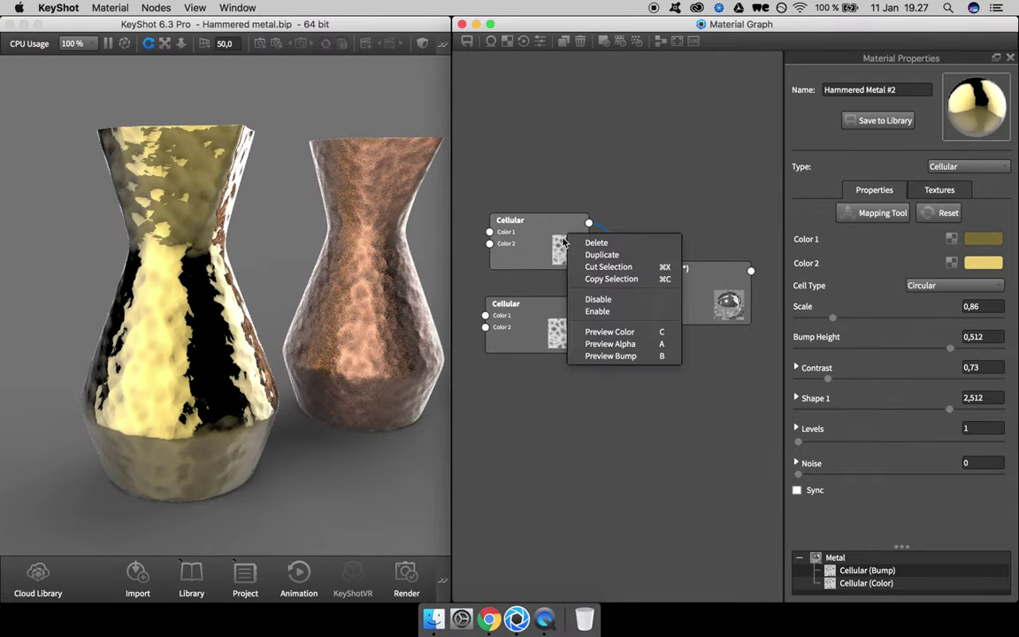
left_click(602, 254)
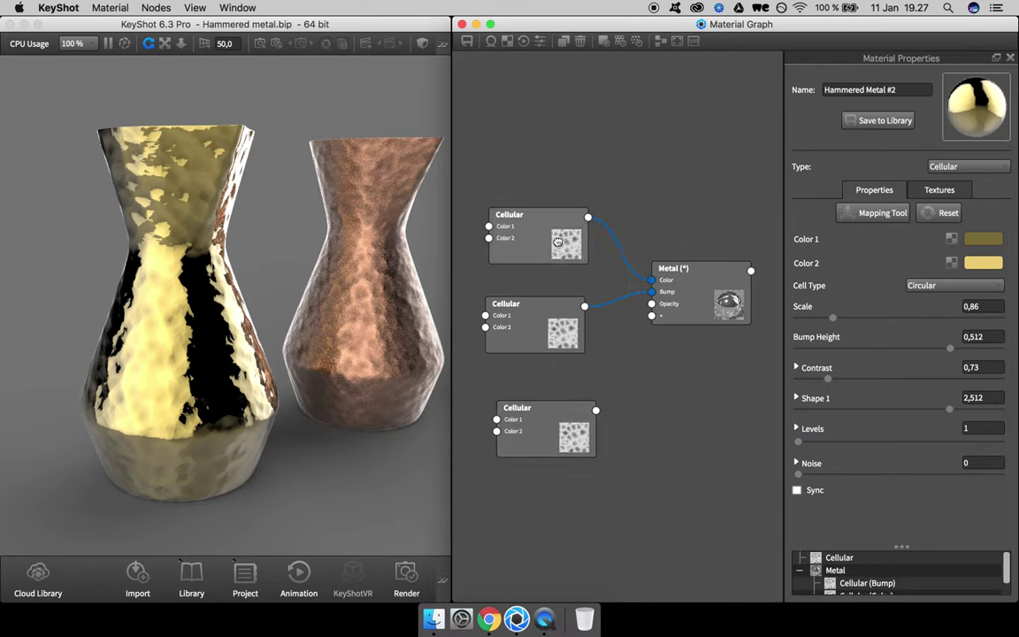
left_click_drag(558, 242, 556, 239)
left_click_drag(561, 329, 560, 309)
left_click_drag(576, 435, 653, 317)
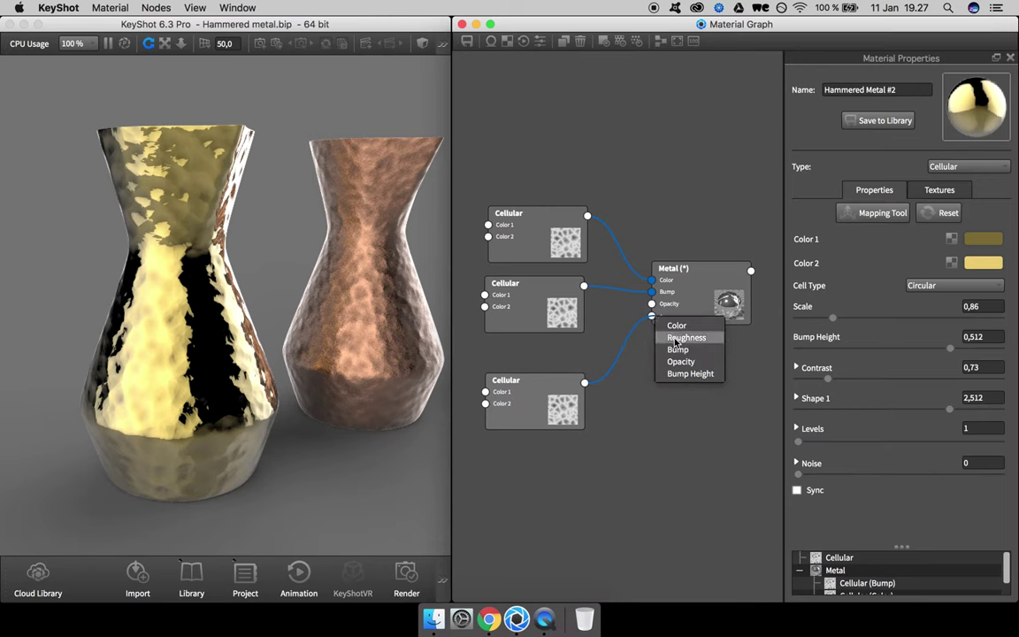
left_click(681, 338)
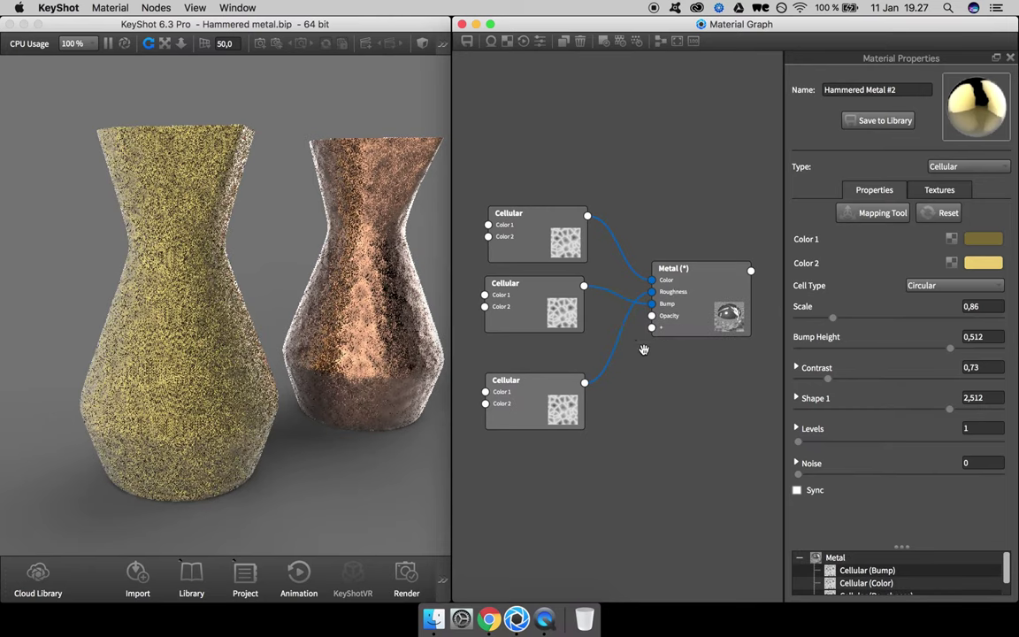
mouse_move(570, 283)
left_mouse_down()
mouse_move(567, 336)
mouse_move(565, 299)
left_mouse_up()
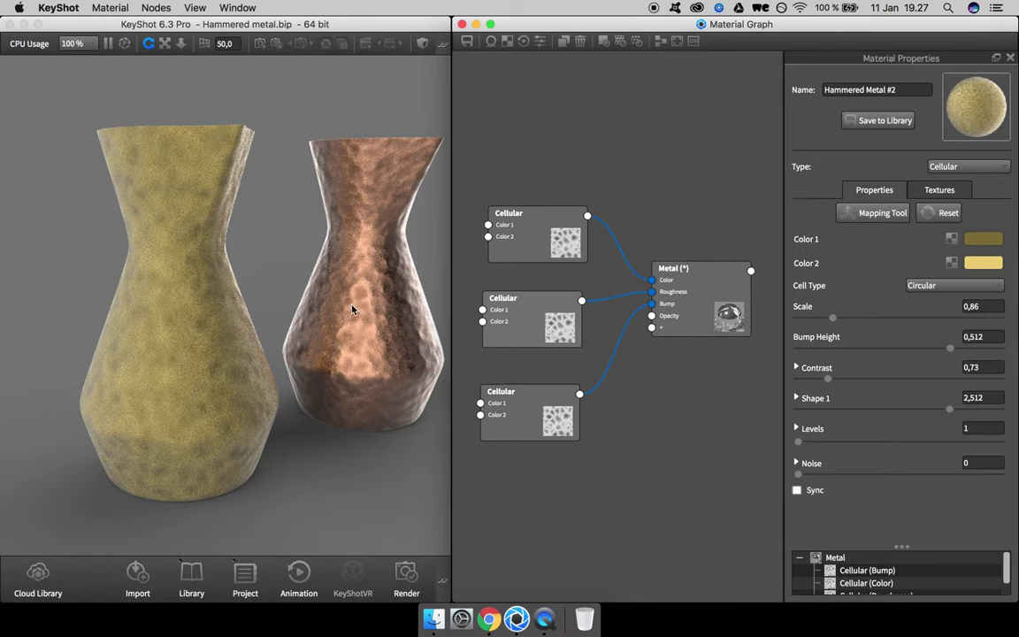
Step: Preview the Roughness Cellular texture's color and set its Color 1 to a light gray of 78% brightness
left_click(529, 318)
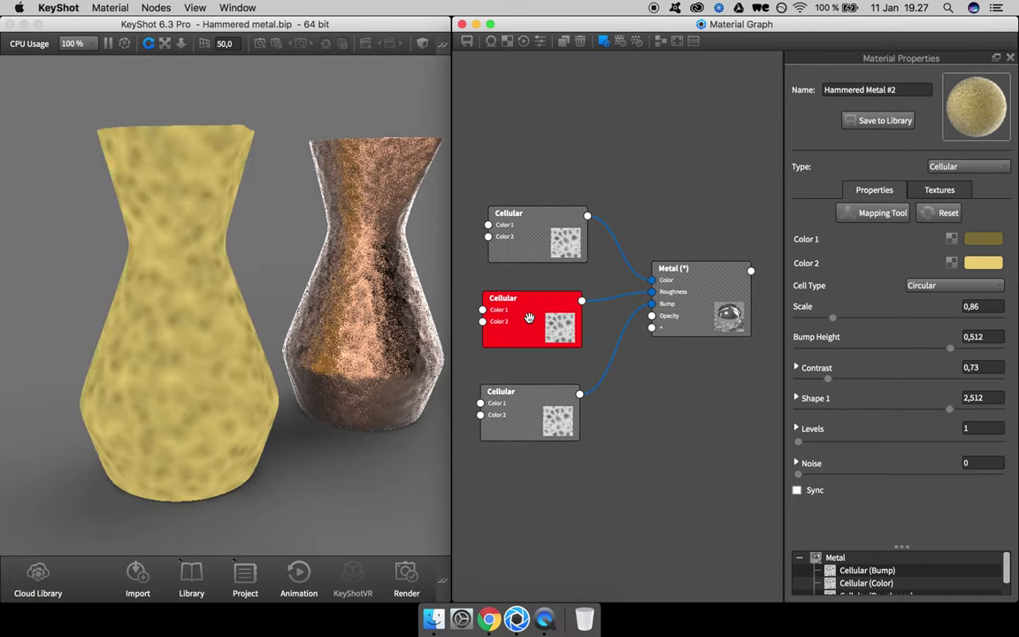
left_click(983, 239)
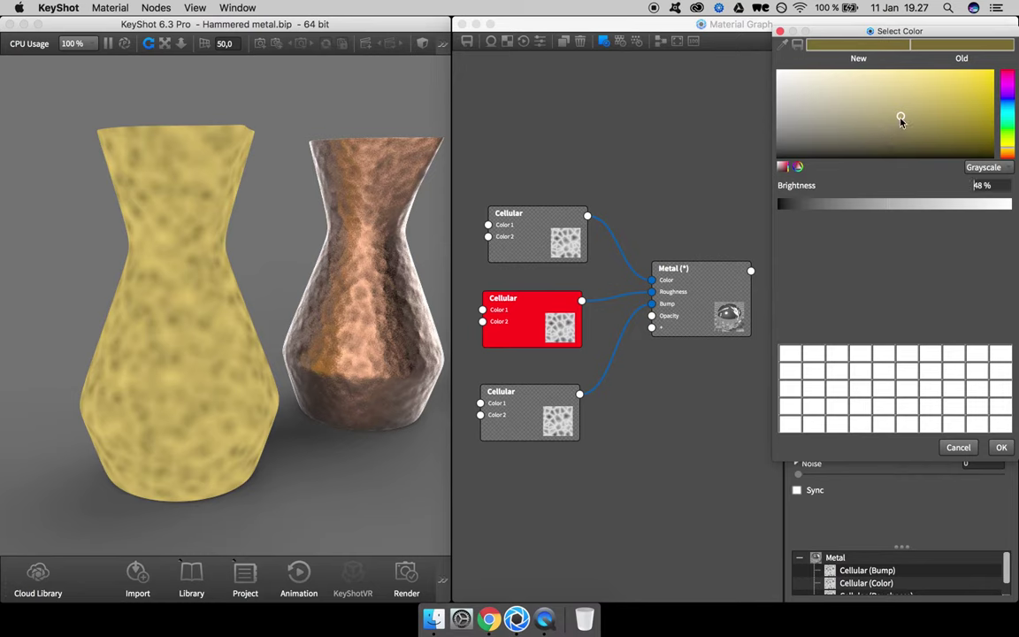
left_click_drag(901, 120, 754, 93)
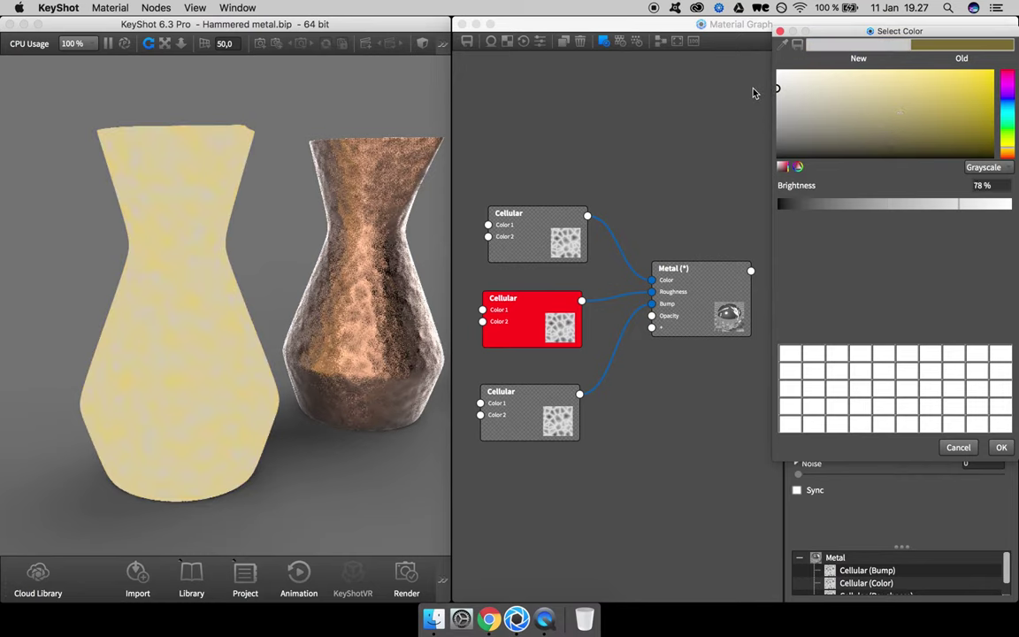
left_click(1002, 447)
Step: Set Color 2 of the Roughness Cellular texture to a near-black of 10% brightness and turn off the preview
left_click(980, 263)
left_click_drag(863, 151, 750, 177)
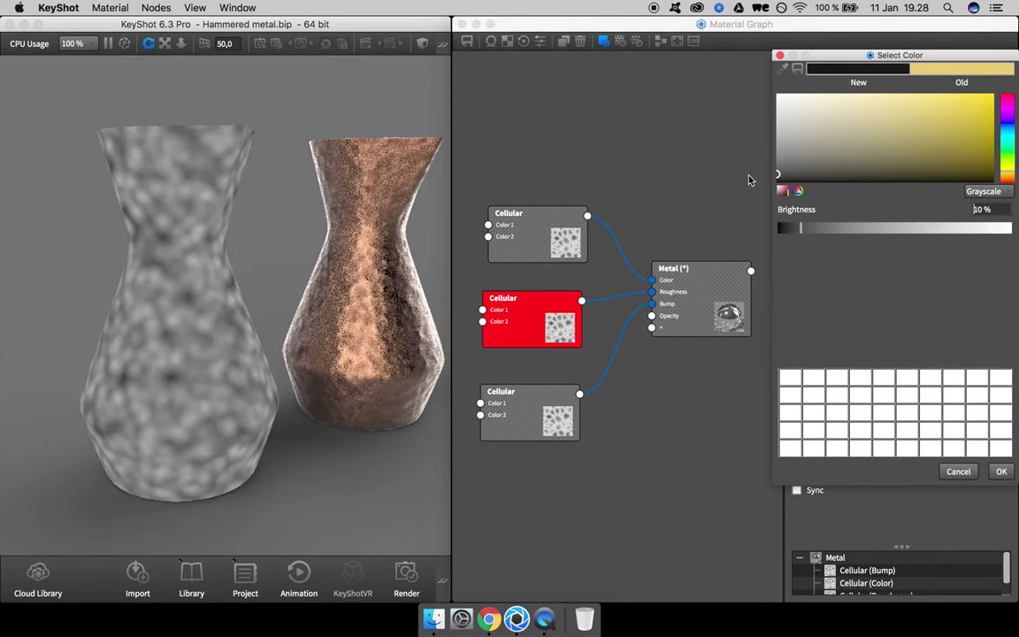
left_click(1002, 471)
left_click_drag(567, 320, 562, 315)
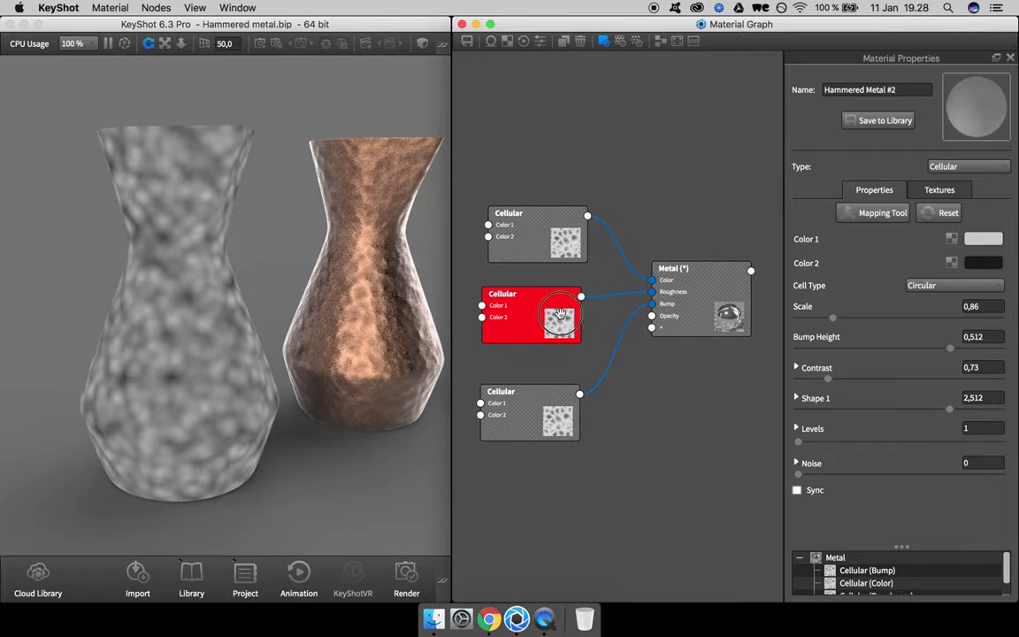
key("c")
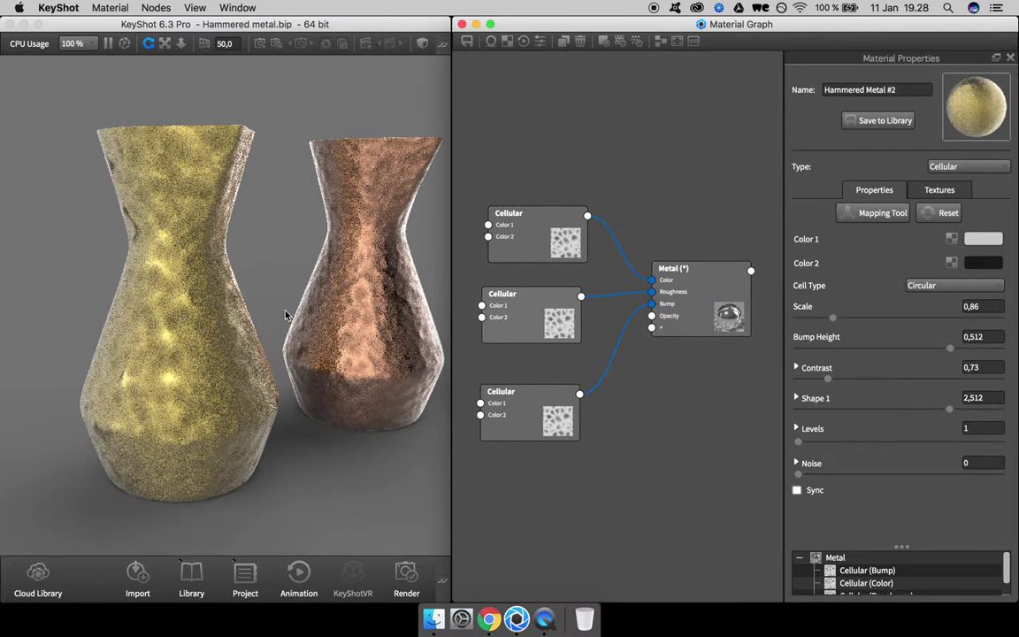
Step: Compare the Roughness texture's grayscale preview with the metal finish on the gold vase
left_click_drag(284, 314, 262, 315)
left_click(529, 304)
key("c")
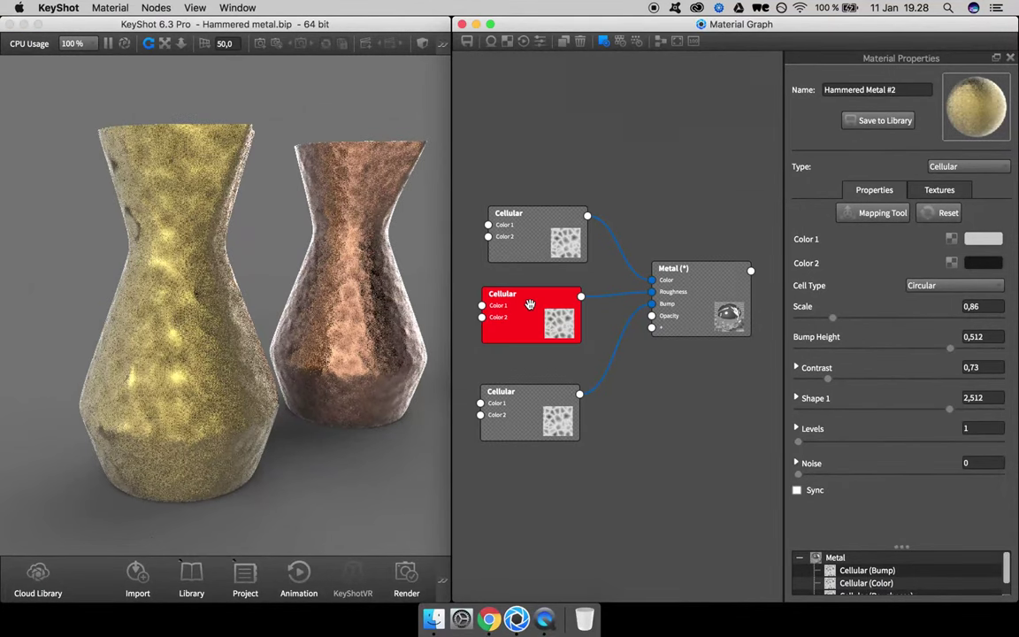
key("c")
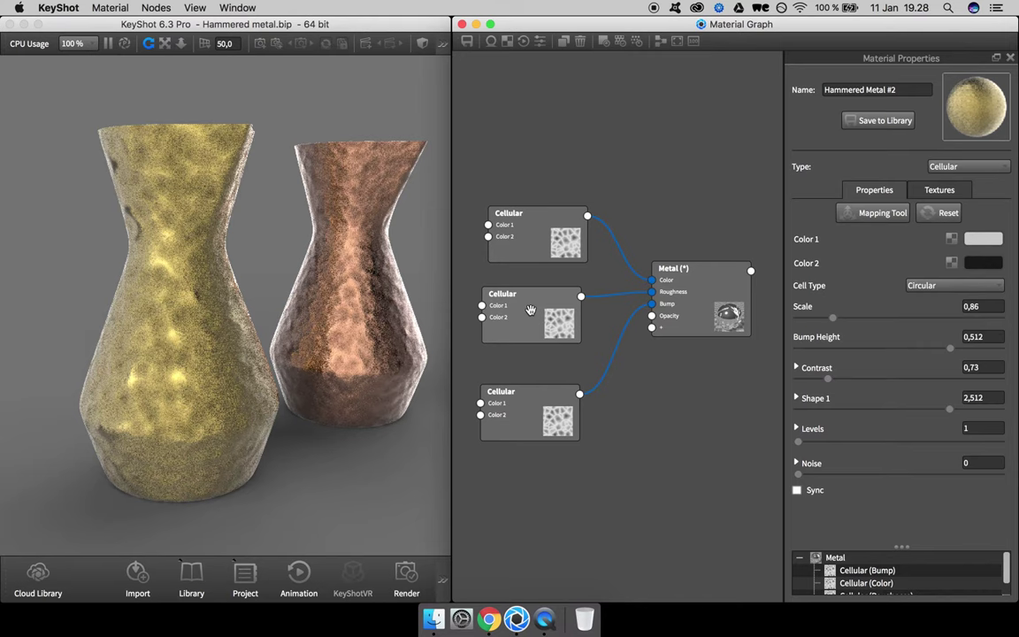
Step: Darken Color 1 of the Roughness Cellular texture to a gray of 48% brightness
left_click(983, 240)
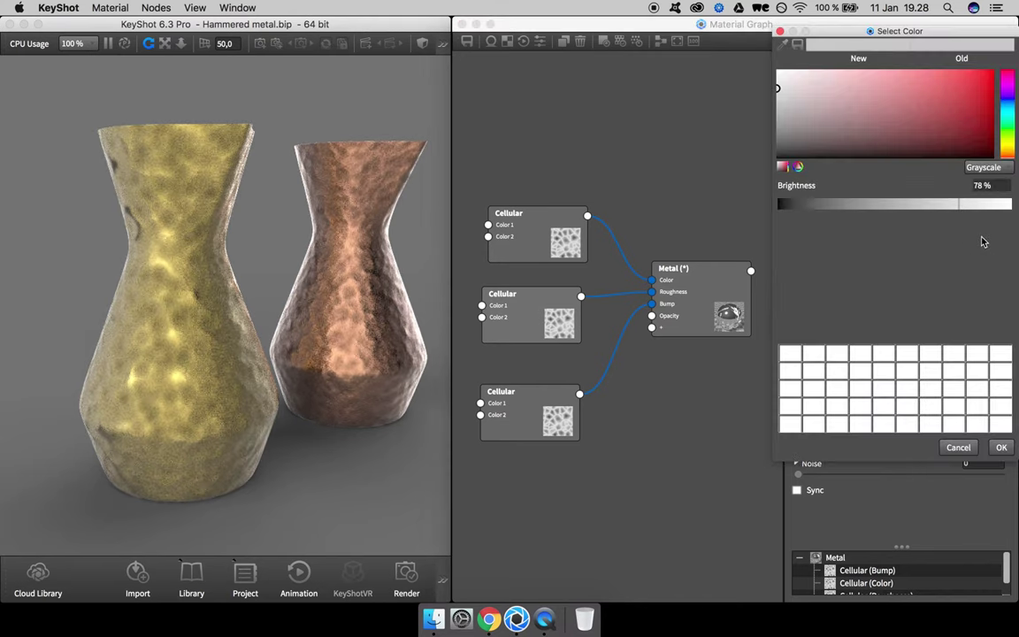
left_click(959, 447)
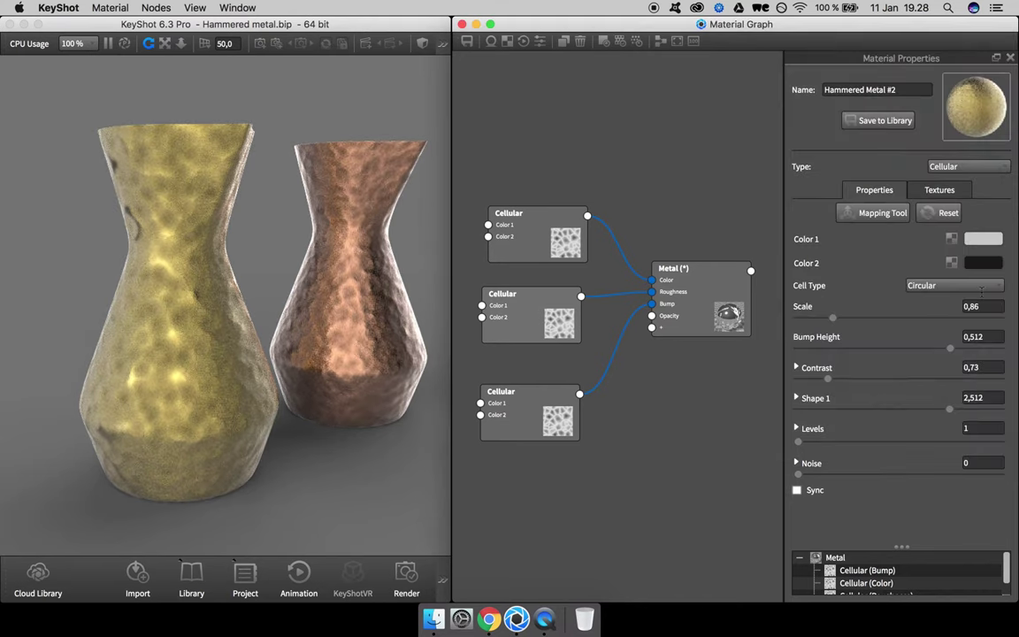
left_click(981, 241)
mouse_move(812, 107)
left_mouse_down()
mouse_move(682, 111)
mouse_move(752, 124)
mouse_move(785, 116)
mouse_move(707, 111)
mouse_move(750, 129)
mouse_move(708, 111)
mouse_move(753, 123)
mouse_move(812, 117)
mouse_move(748, 120)
left_mouse_up()
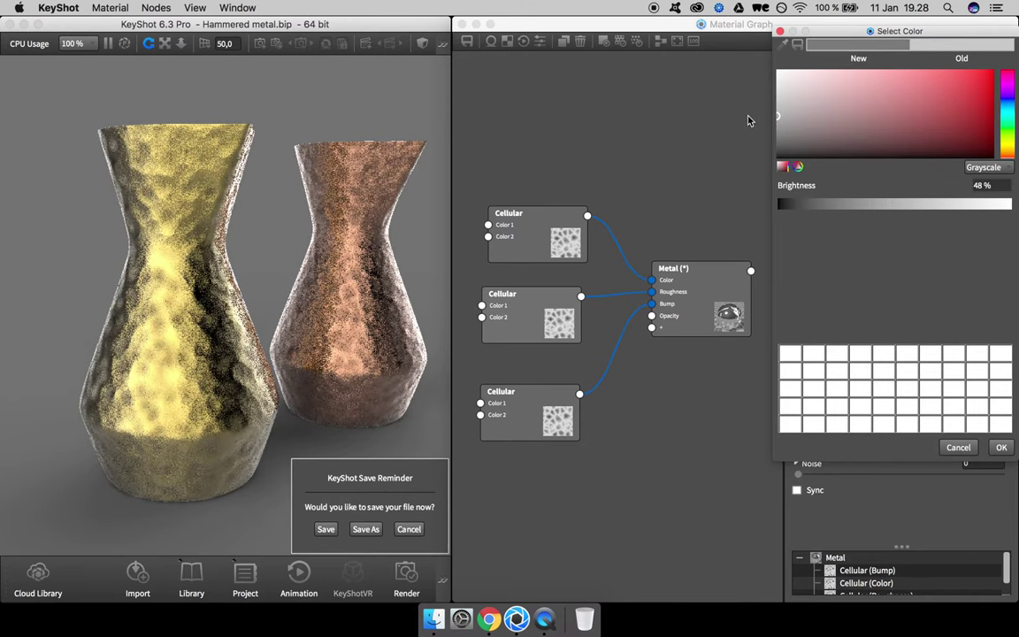
left_click(1002, 447)
Step: Lighten Color 2 of the Roughness Cellular texture to a dark gray of 21% brightness
left_click(974, 265)
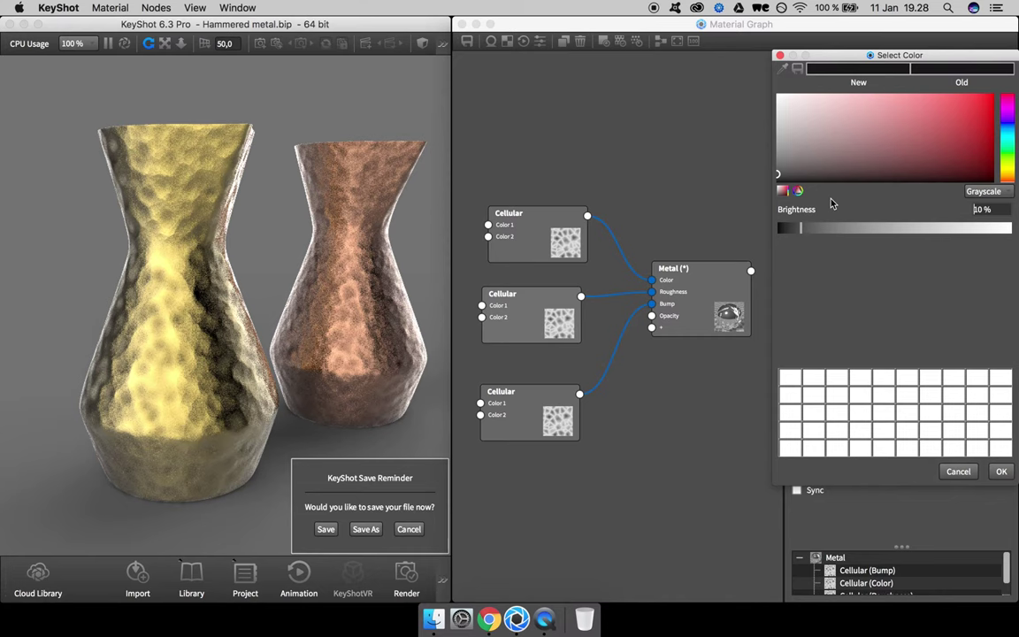
mouse_move(779, 177)
left_mouse_down()
mouse_move(695, 149)
mouse_move(764, 162)
mouse_move(757, 168)
left_mouse_up()
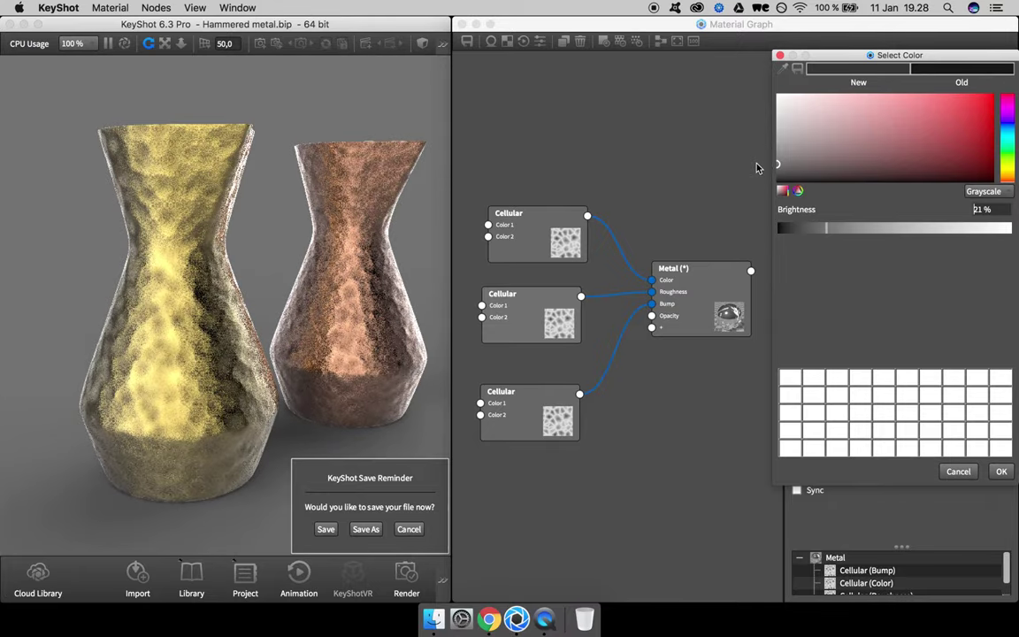
left_click(959, 471)
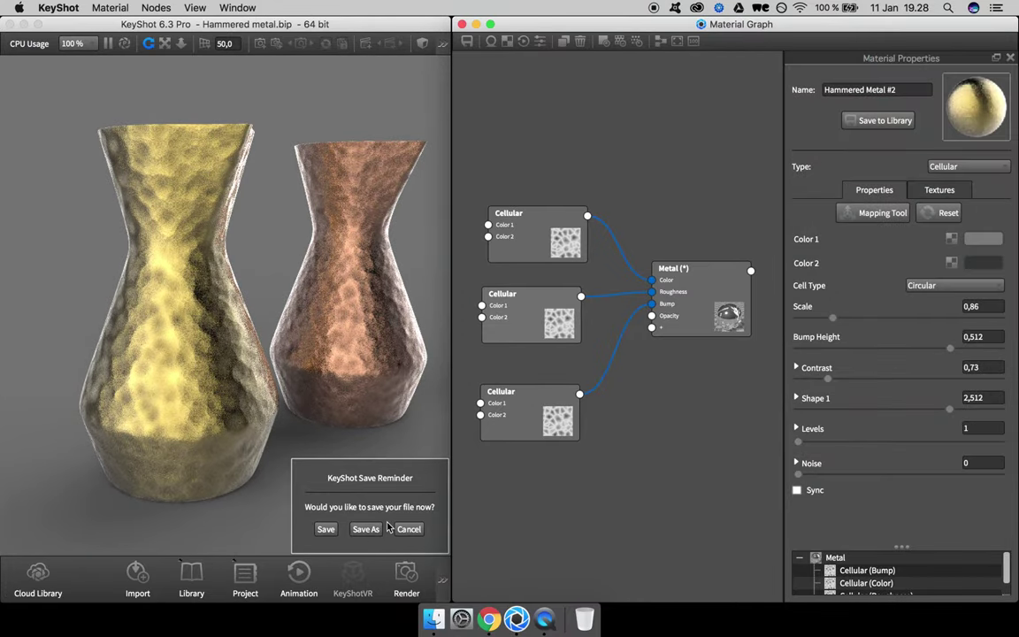
Step: Dismiss the save reminder, examine the gold finish from a higher angle and reposition the Metal node in the graph
left_click(405, 528)
left_click_drag(405, 528, 380, 522)
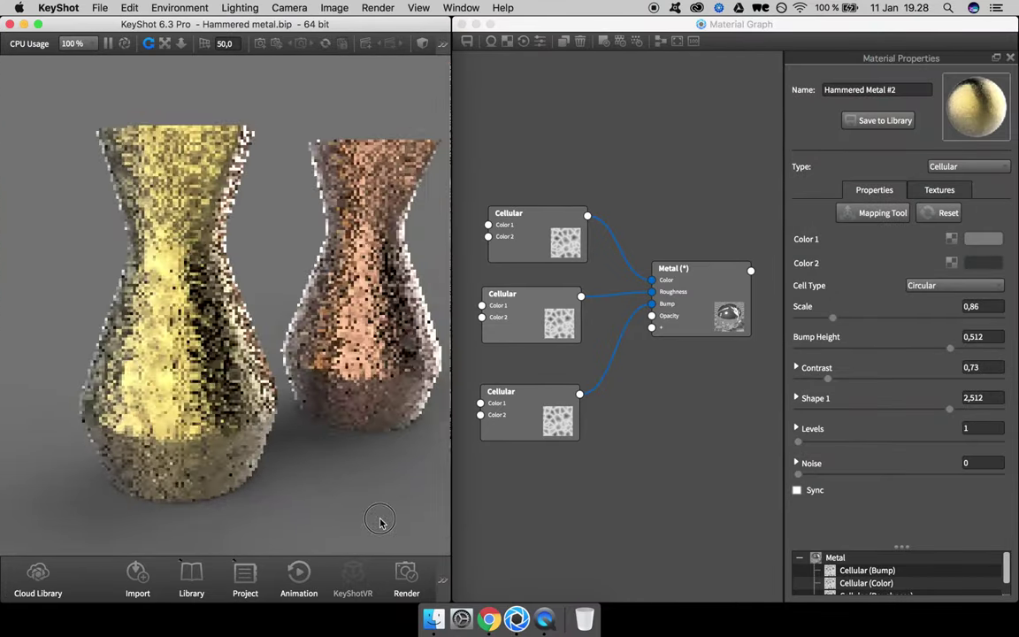
left_click(693, 308)
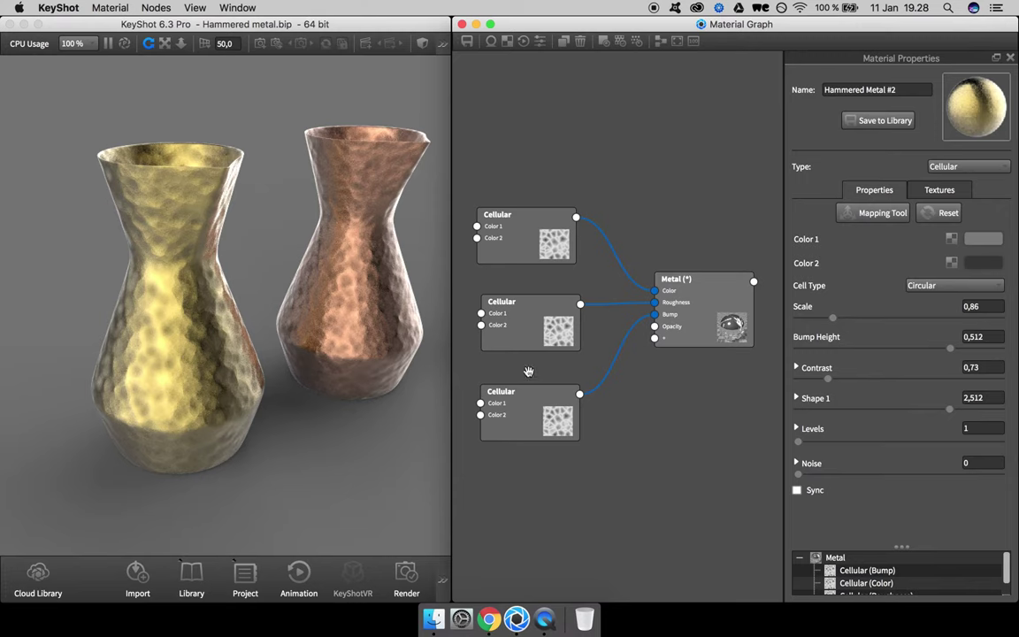
Step: Stack the three Cellular nodes closer together and move the Metal node farther away from them
left_click_drag(536, 389, 539, 329)
left_click_drag(538, 248, 539, 260)
left_click_drag(539, 323, 534, 327)
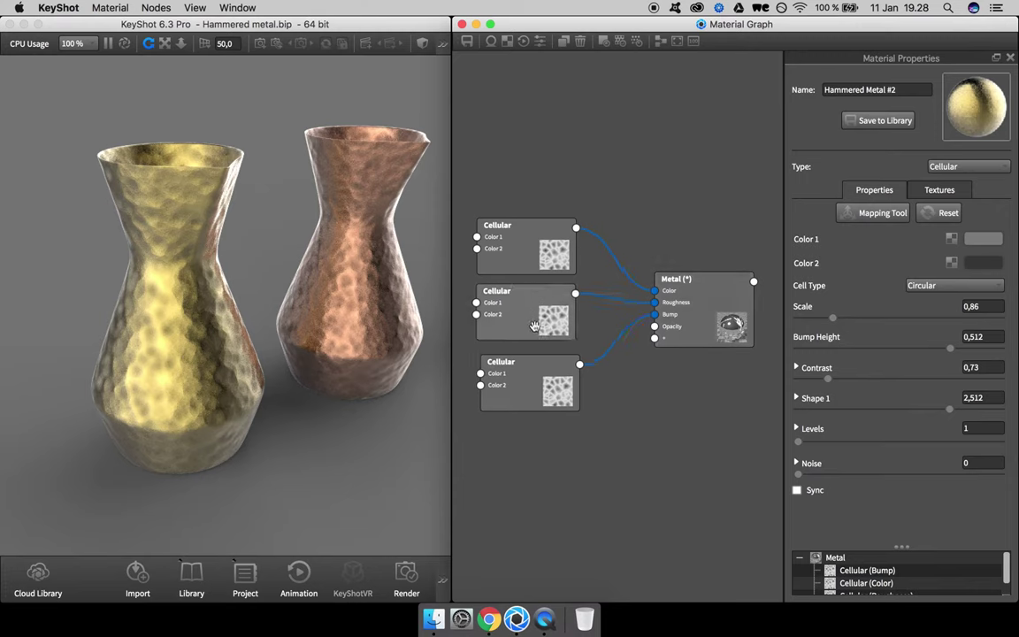
left_click_drag(544, 393, 543, 382)
left_click_drag(716, 329, 731, 316)
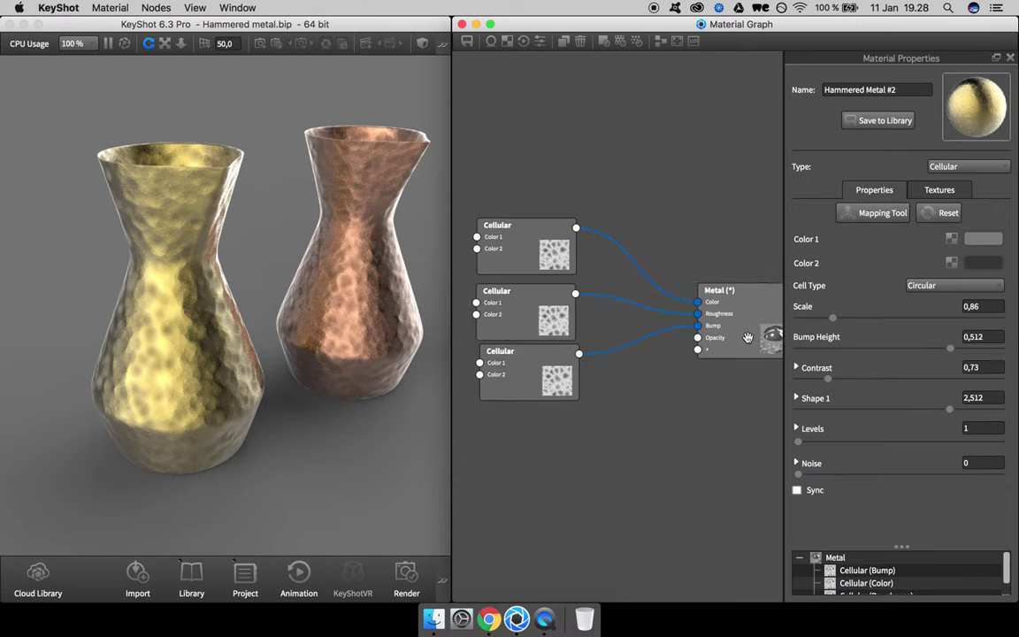
left_click_drag(748, 338, 761, 323)
Step: Search the texture library for "dusty", add dusty-painted-metal.jpg to the material graph as a Texture Map, and close the library
left_click(355, 435)
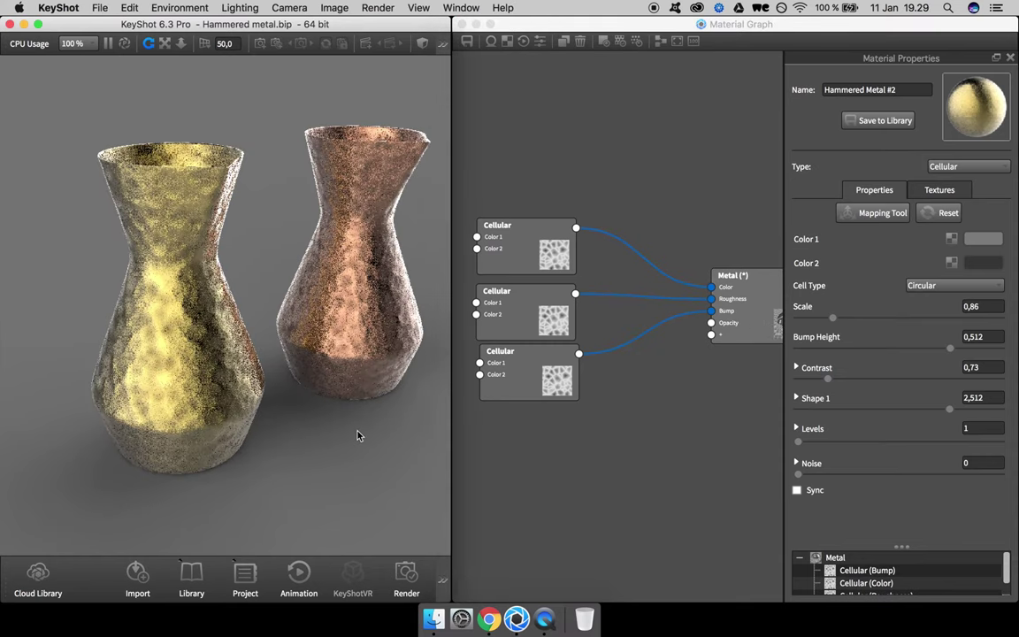
key("m")
left_click(103, 93)
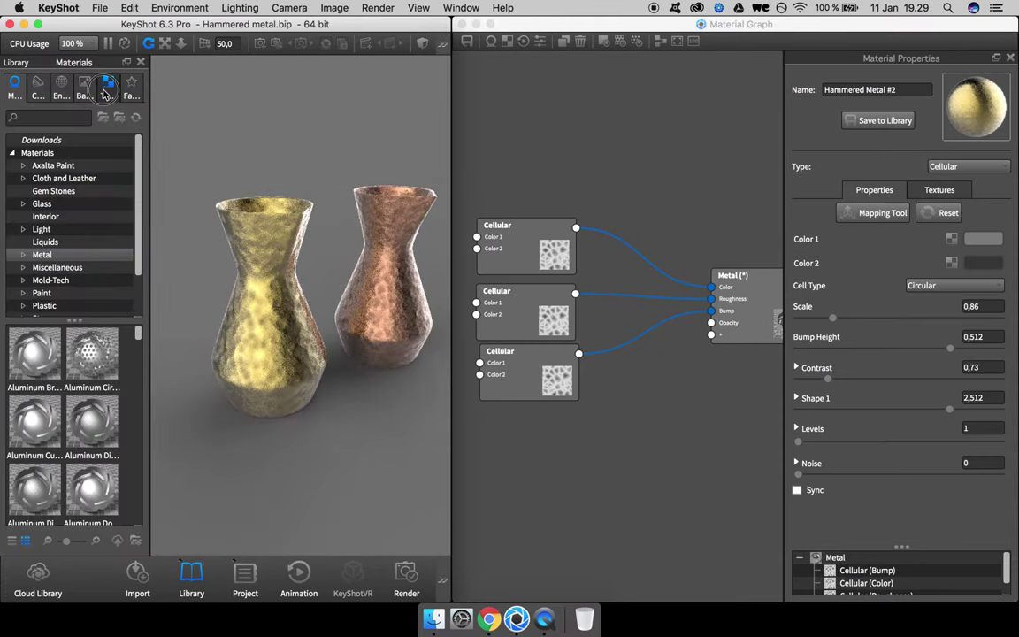
left_click(106, 88)
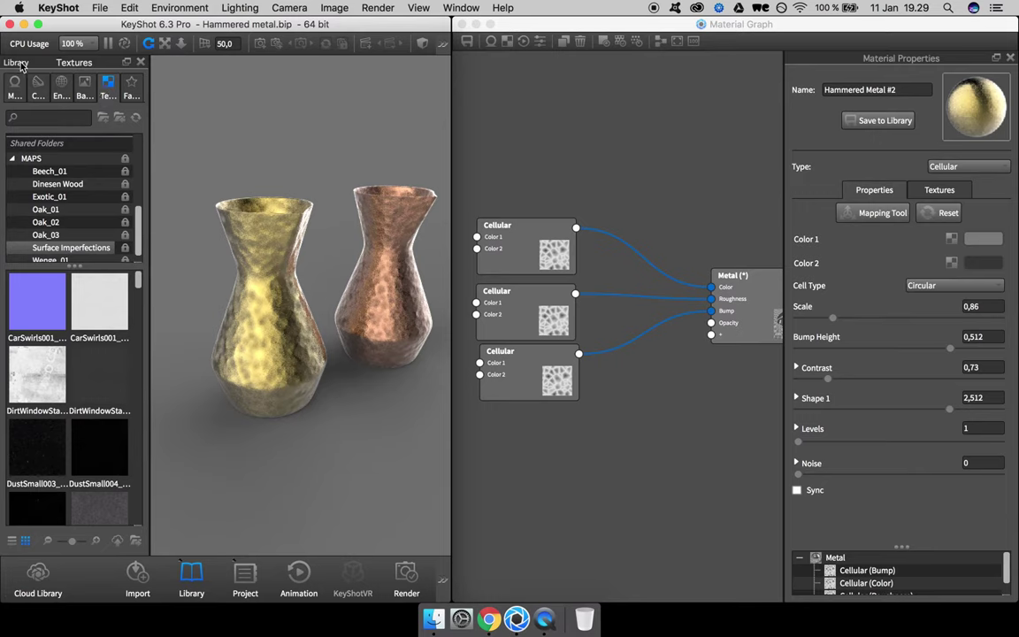
left_click(56, 118)
type("dusty")
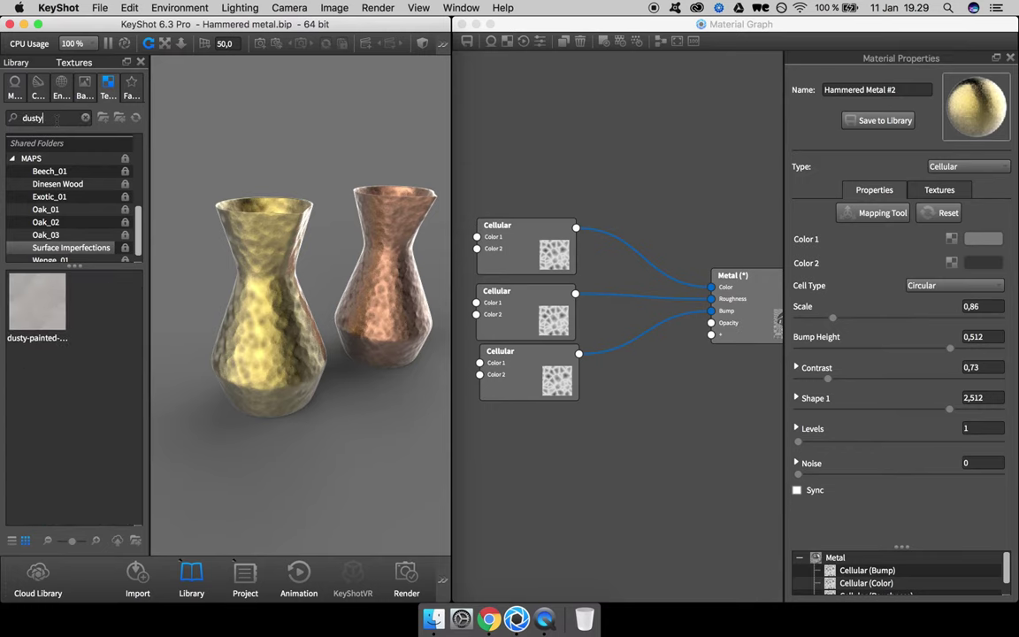
left_click_drag(34, 292, 518, 496)
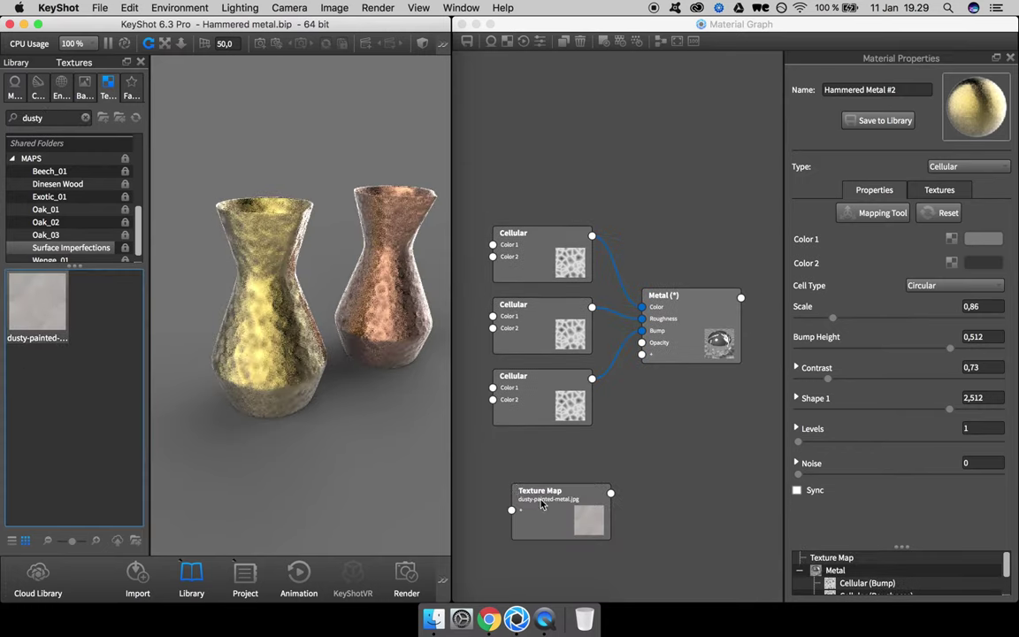
left_click(139, 62)
Step: Spread out the graph nodes, grouping the bump Cellular with the Texture Map below the color and roughness Cellulars
scroll(212, 186, "up", 5)
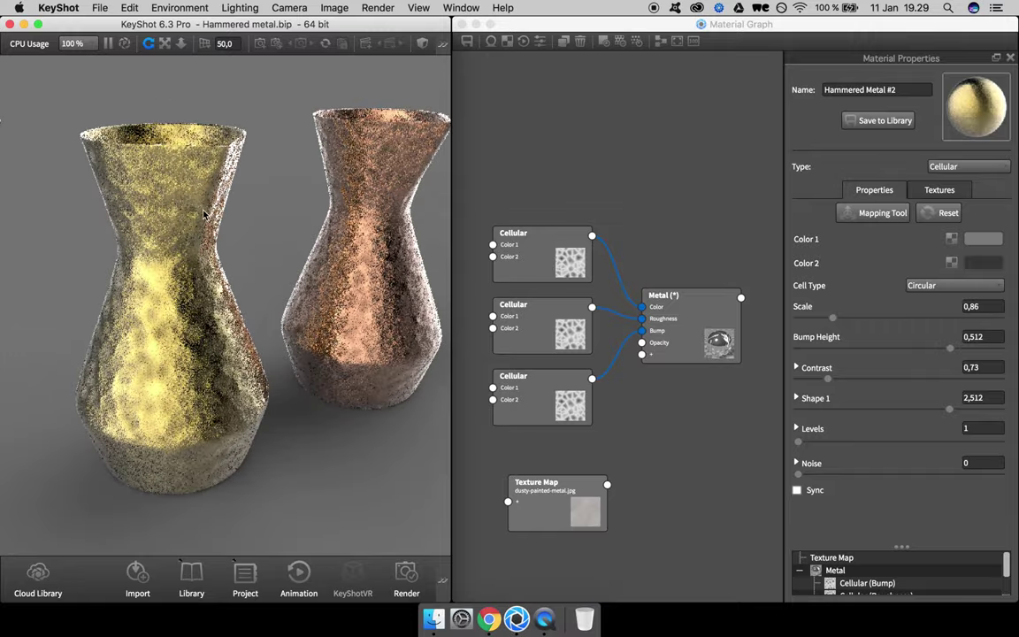
mouse_move(218, 204)
left_mouse_down()
mouse_move(226, 184)
mouse_move(216, 209)
left_mouse_up()
scroll(219, 211, "up", 3)
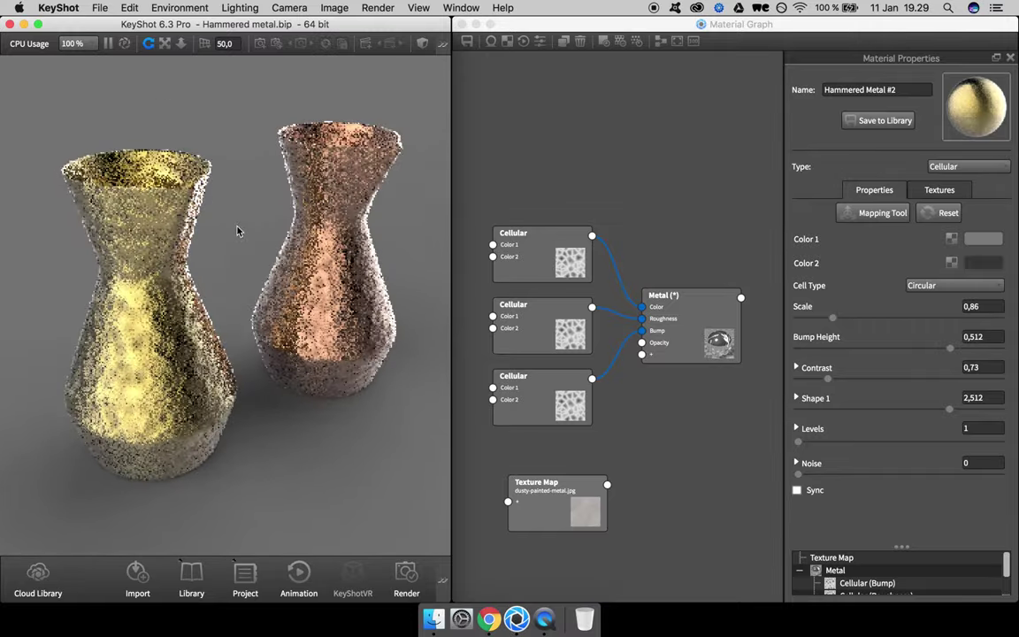
left_click_drag(580, 493, 554, 479)
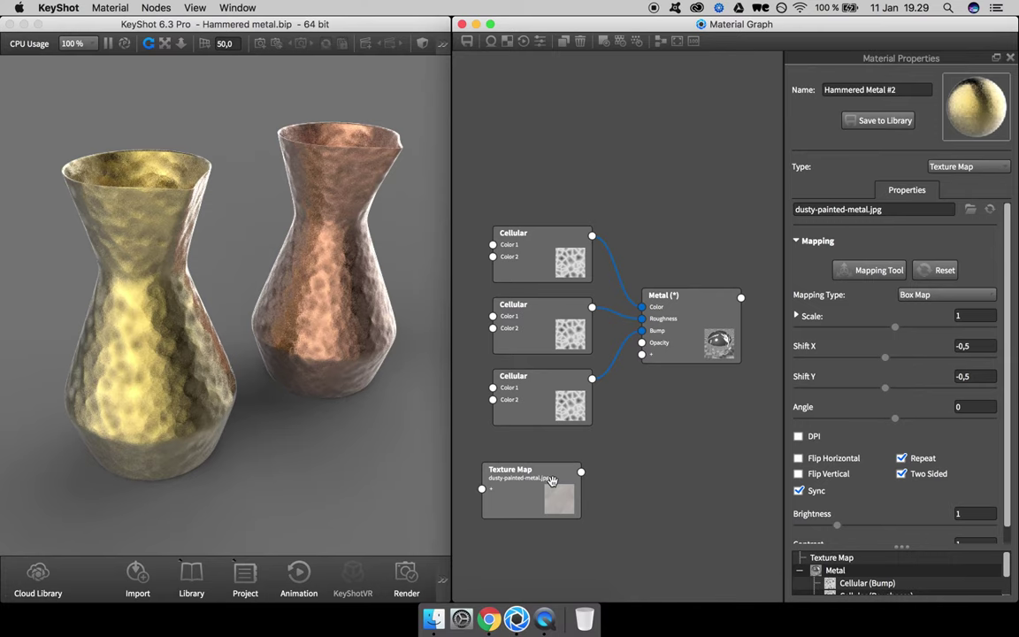
left_click_drag(552, 481, 522, 467)
left_click_drag(673, 298, 710, 341)
left_click_drag(539, 235, 527, 168)
left_click_drag(540, 306, 522, 231)
left_click_drag(538, 393, 515, 369)
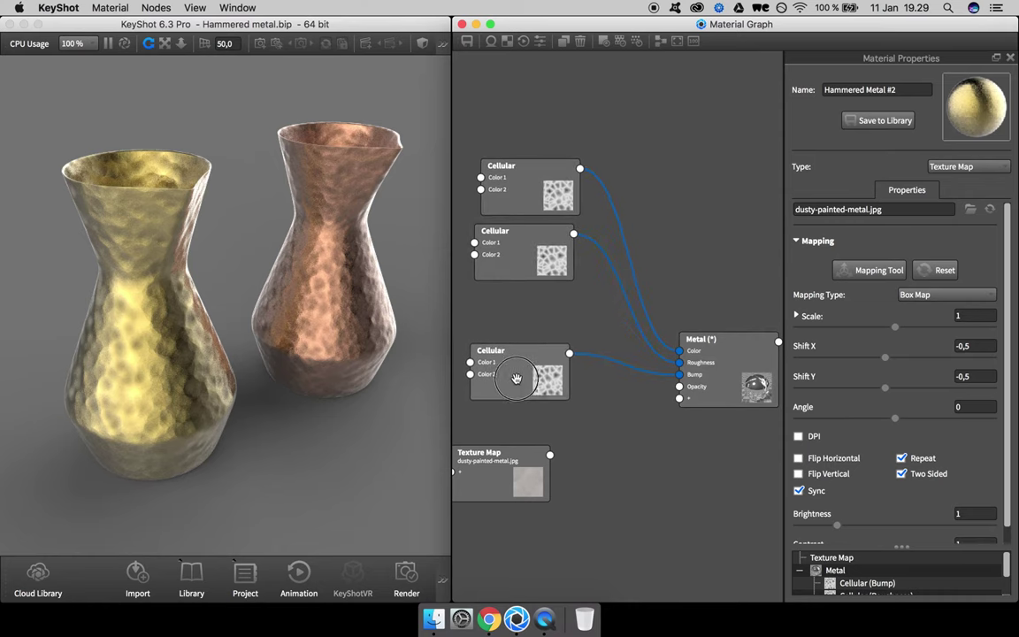
left_click_drag(509, 477, 517, 467)
Step: Add a Bump Add utility node beside the Texture Map and move the Metal node away to make room
right_click(608, 431)
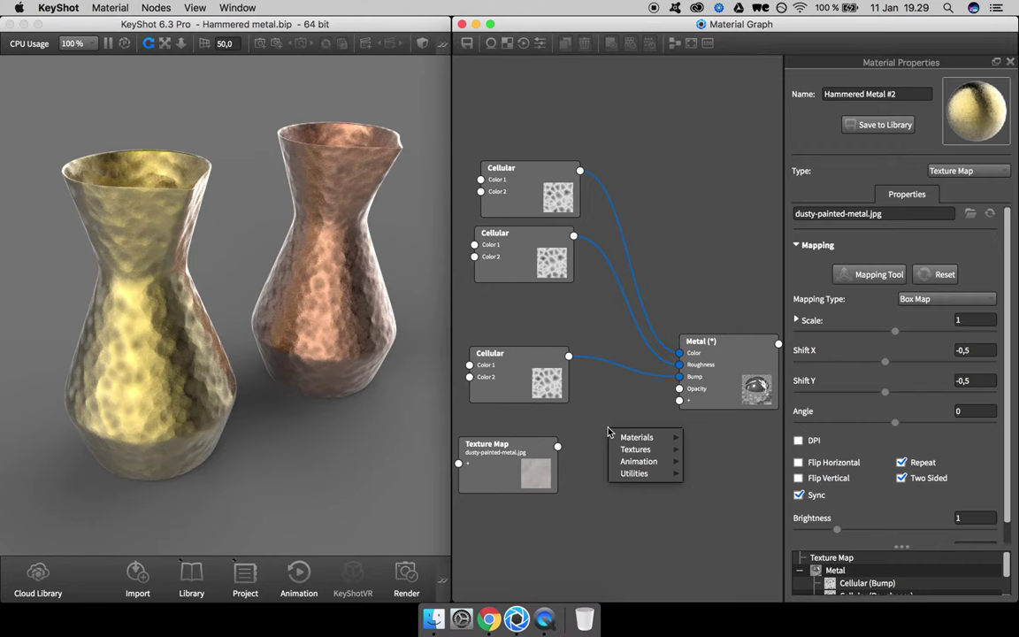
mouse_move(630, 449)
mouse_move(630, 475)
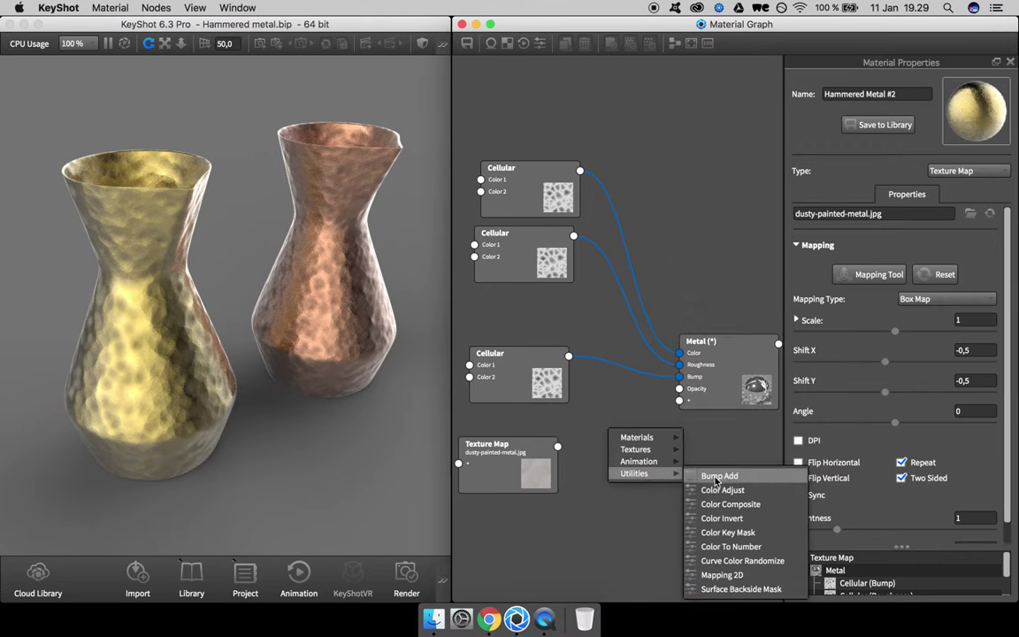
left_click(704, 474)
left_click_drag(703, 474, 670, 463)
left_click_drag(712, 398, 755, 449)
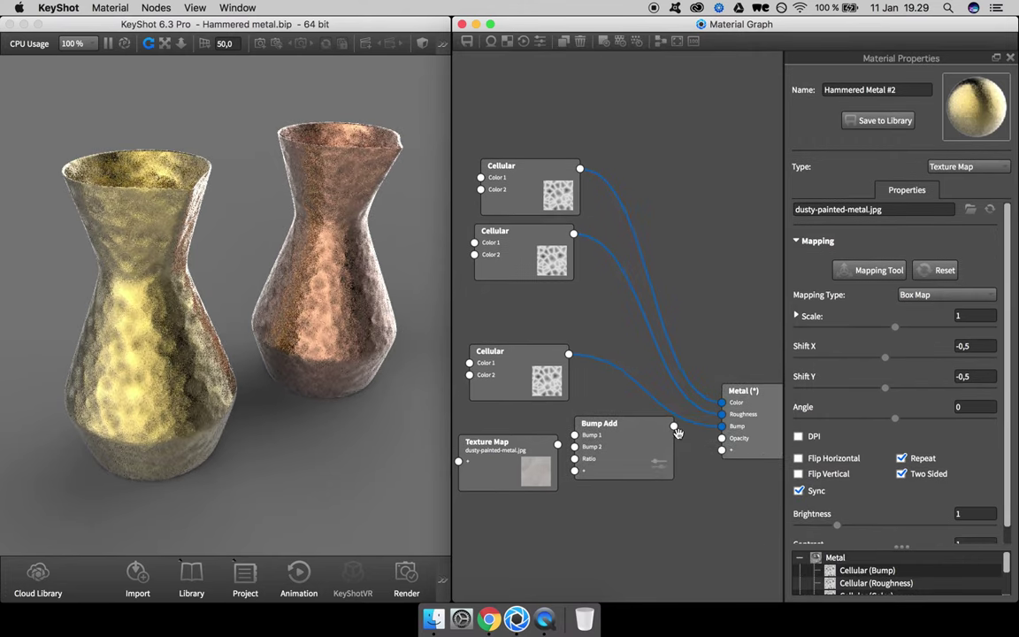
Step: Route the bump Cellular through Bump 1 of Bump Add into the Metal's Bump, and remove the Texture Map's link to Bump 2
left_click_drag(674, 426, 722, 428)
left_click_drag(636, 433, 661, 429)
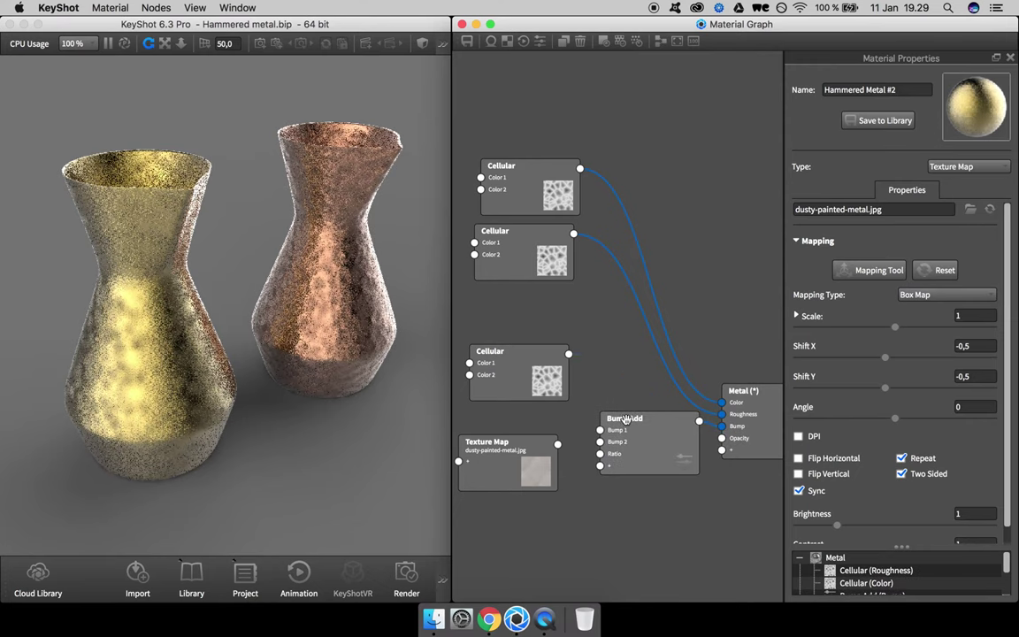
left_click_drag(557, 360, 600, 442)
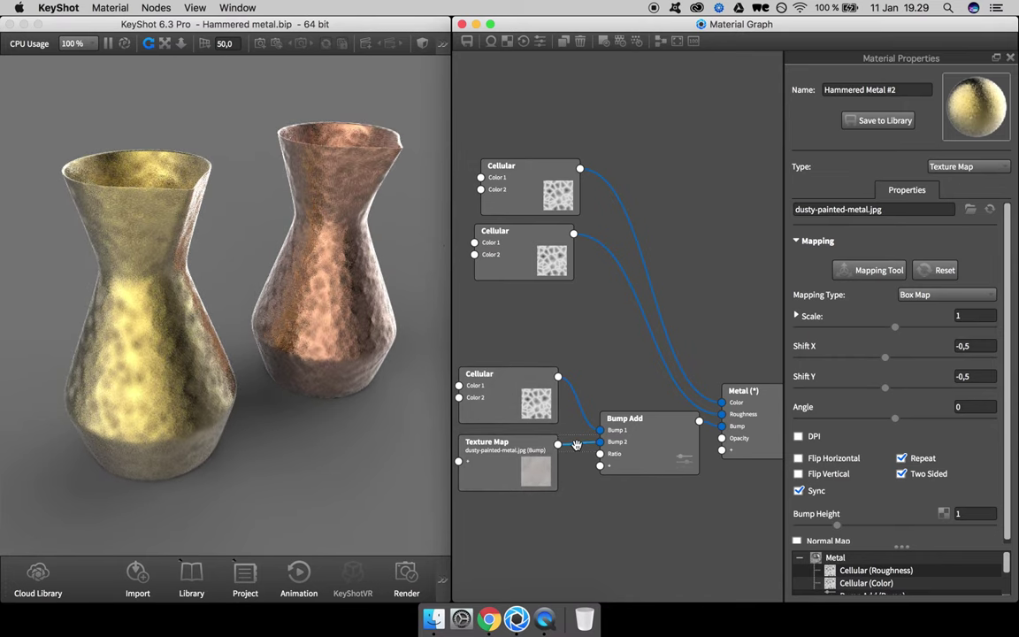
key("Delete")
Step: Preview the dusty-painted-metal texture alone on the vase, set its scale to 6 and inspect it up close
left_click(533, 461)
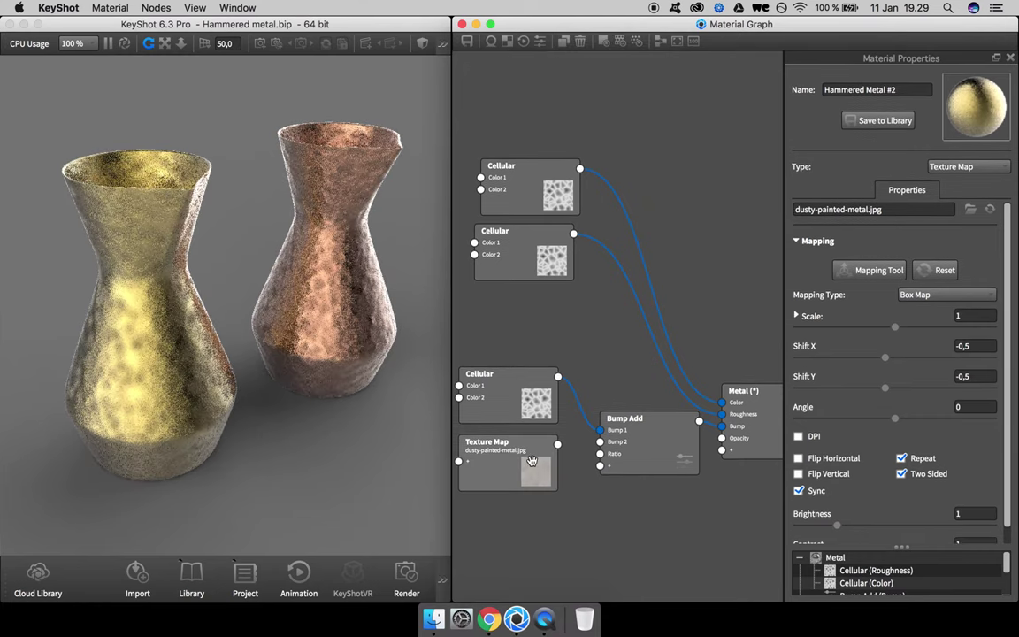
key("c")
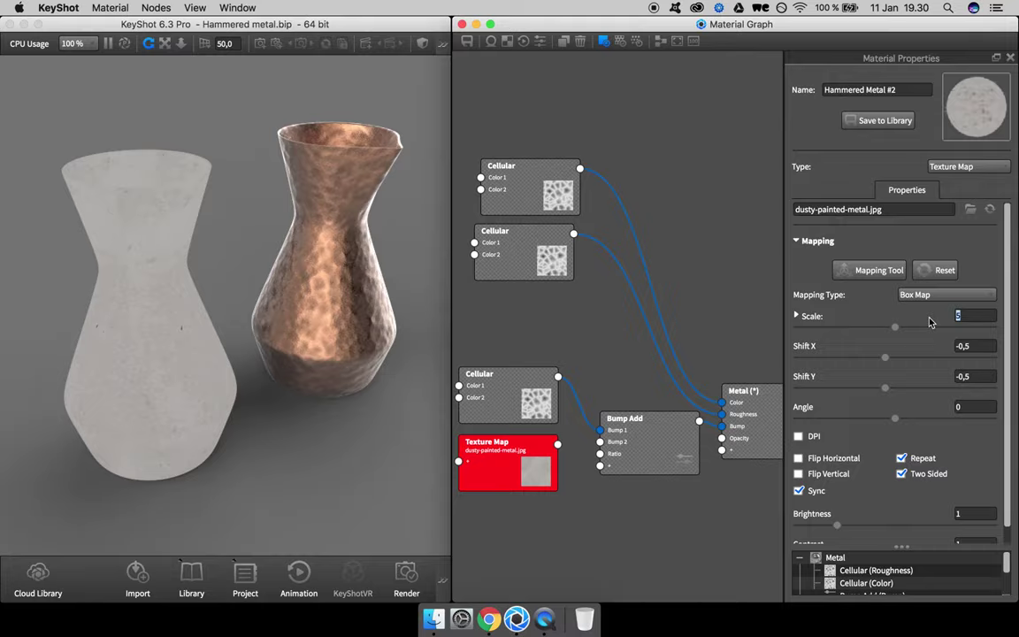
type("6")
key("Return")
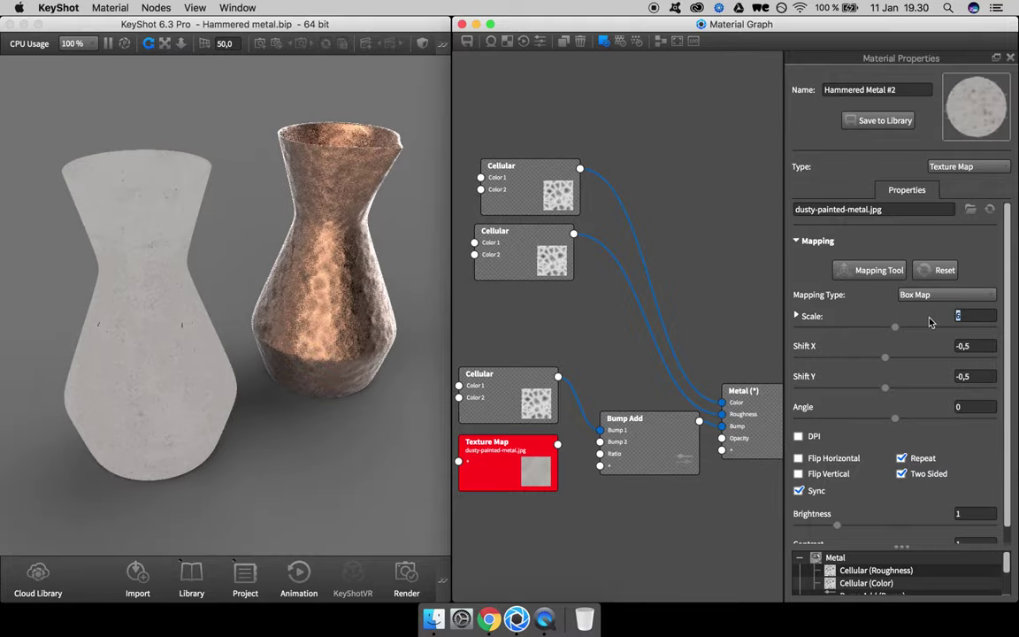
scroll(117, 337, "up", 10)
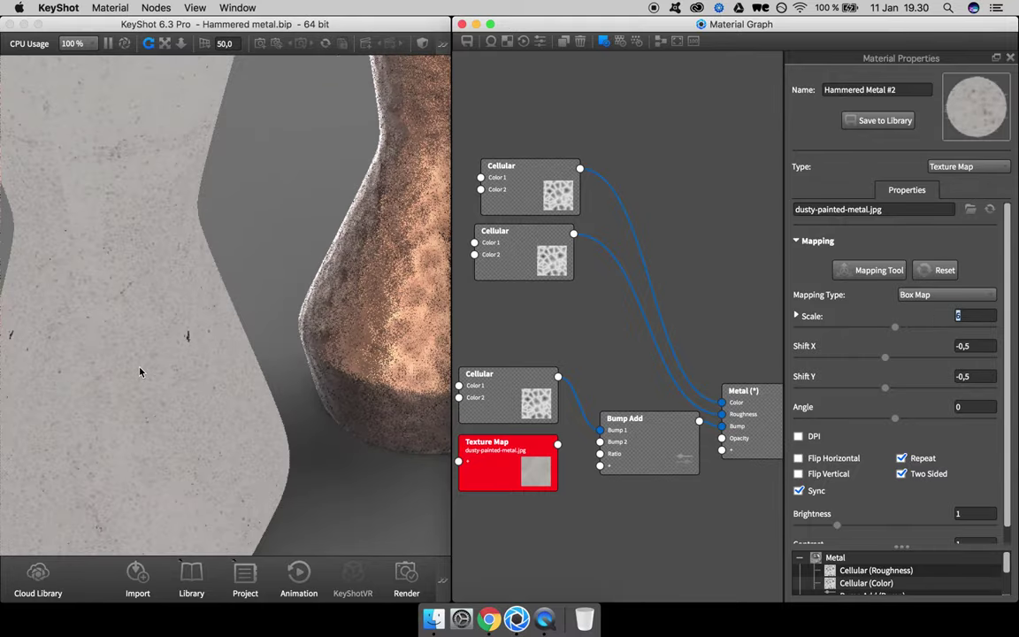
scroll(272, 334, "down", 4)
left_click_drag(286, 339, 342, 359)
left_click(527, 464)
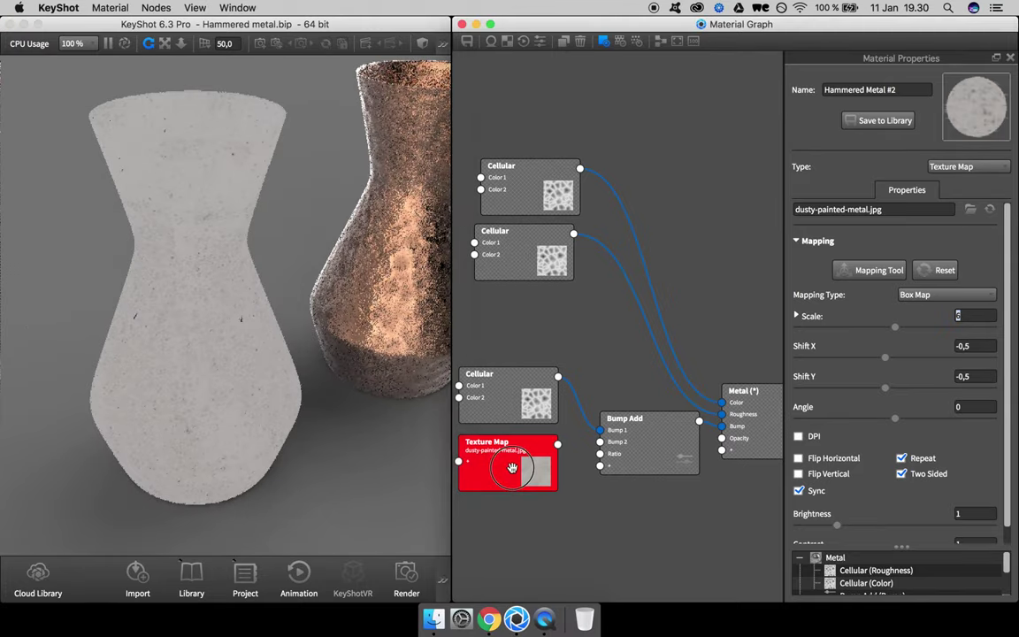
Step: Connect the Texture Map to Bump 2 of Bump Add and disable the Cellular's link to Bump 1
left_click_drag(527, 464, 601, 445)
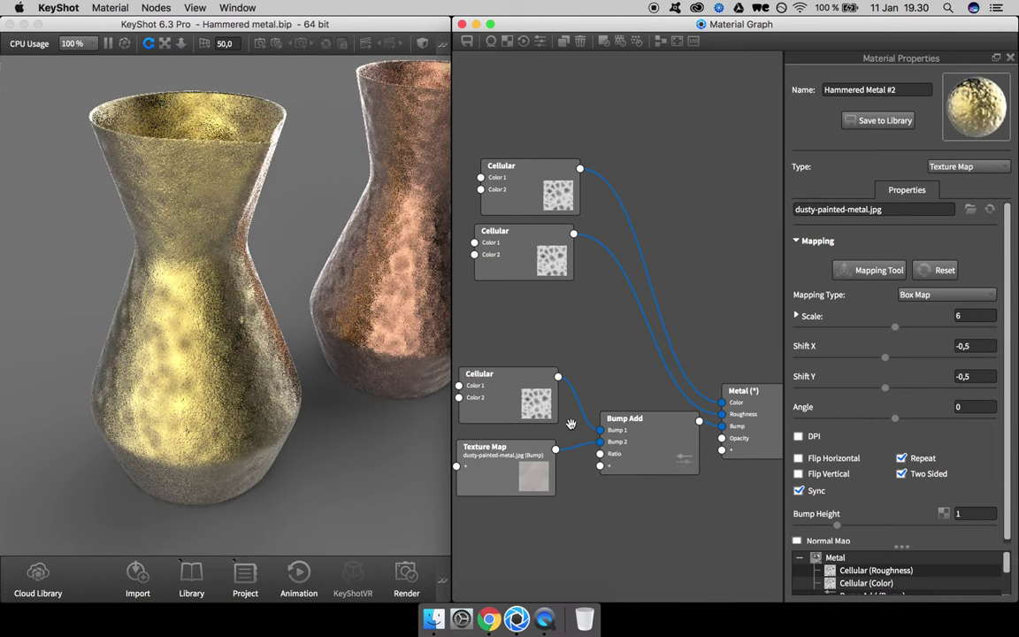
right_click(582, 417)
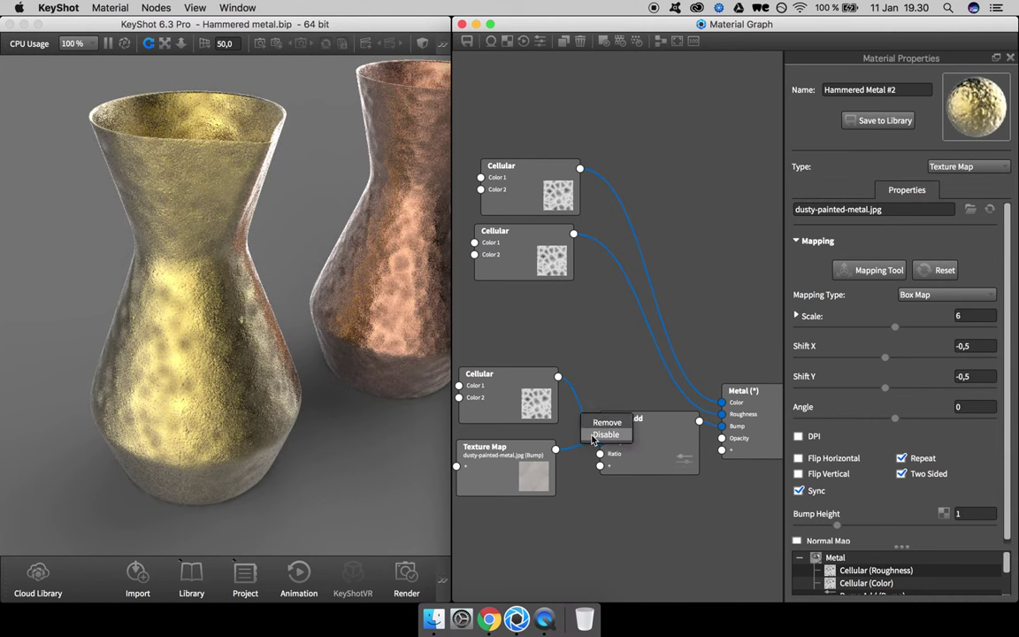
left_click(606, 435)
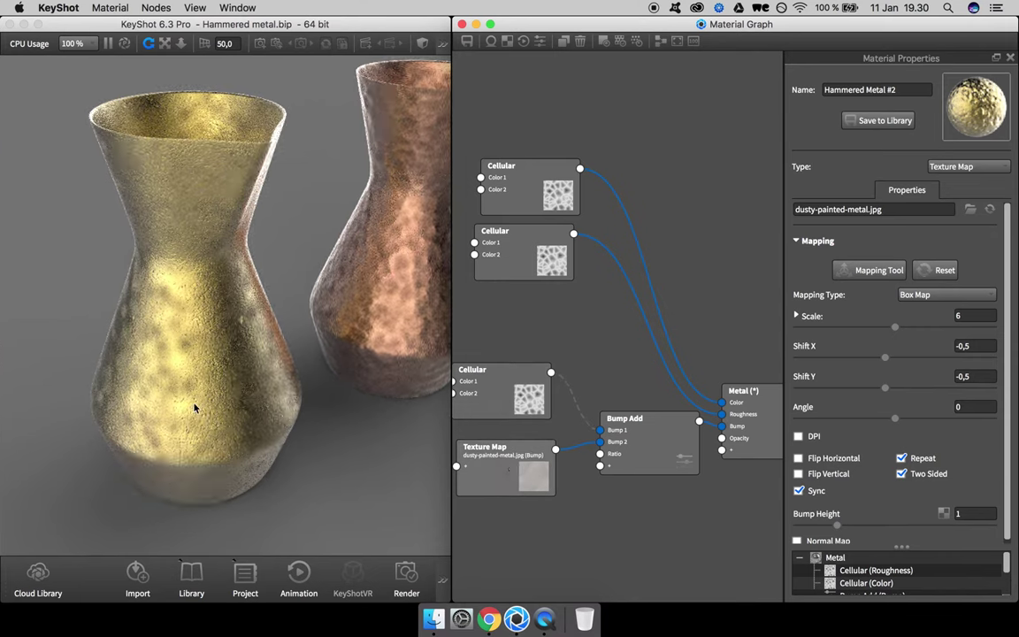
Step: Set the dusty-painted-metal Texture Map's scale to 4 and its bump height to 0,5
left_click_drag(967, 316, 915, 318)
type("4")
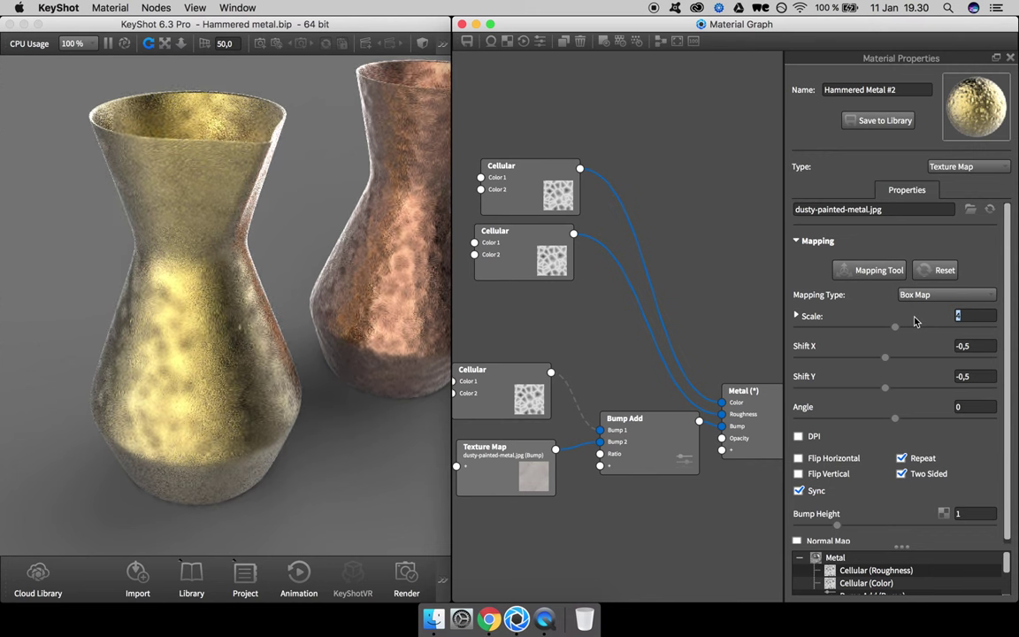
key("Tab")
key("Return")
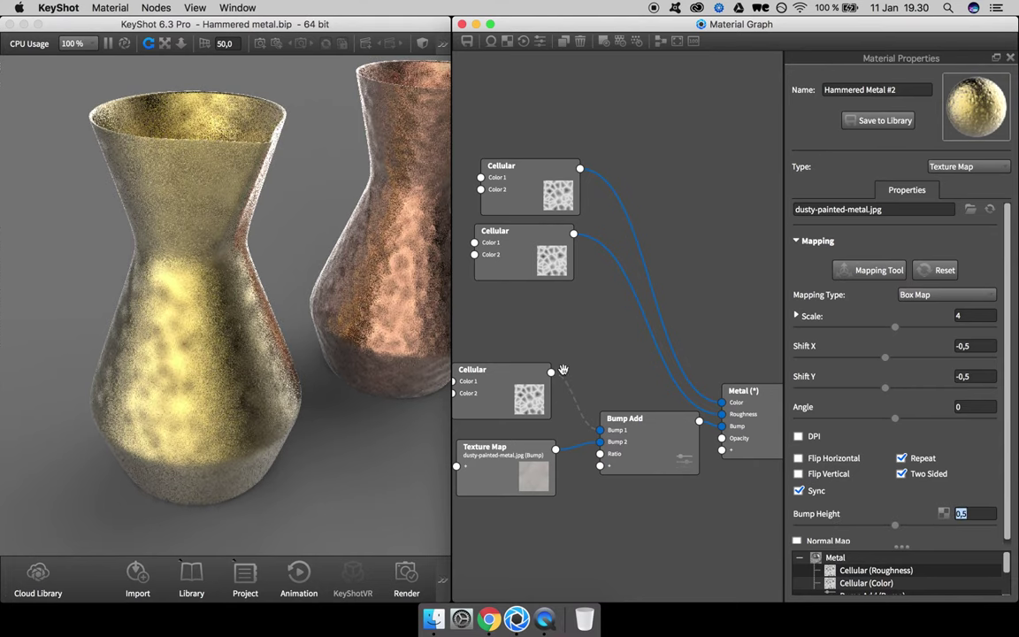
Step: Examine the fine bump on the gold vase's body within a limited render region
scroll(210, 327, "up", 3)
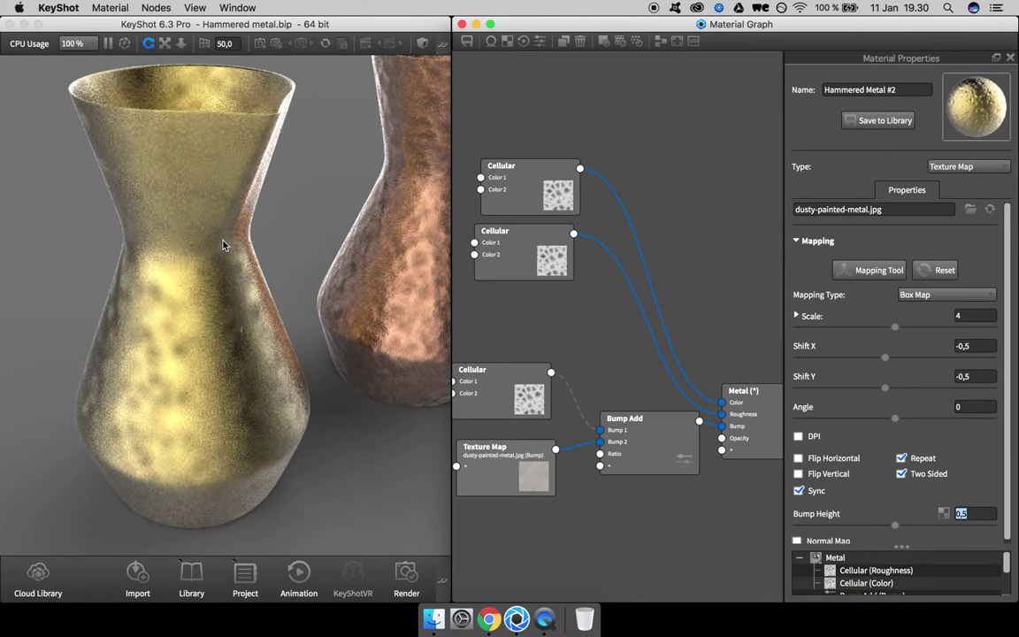
left_click(333, 210)
key("r")
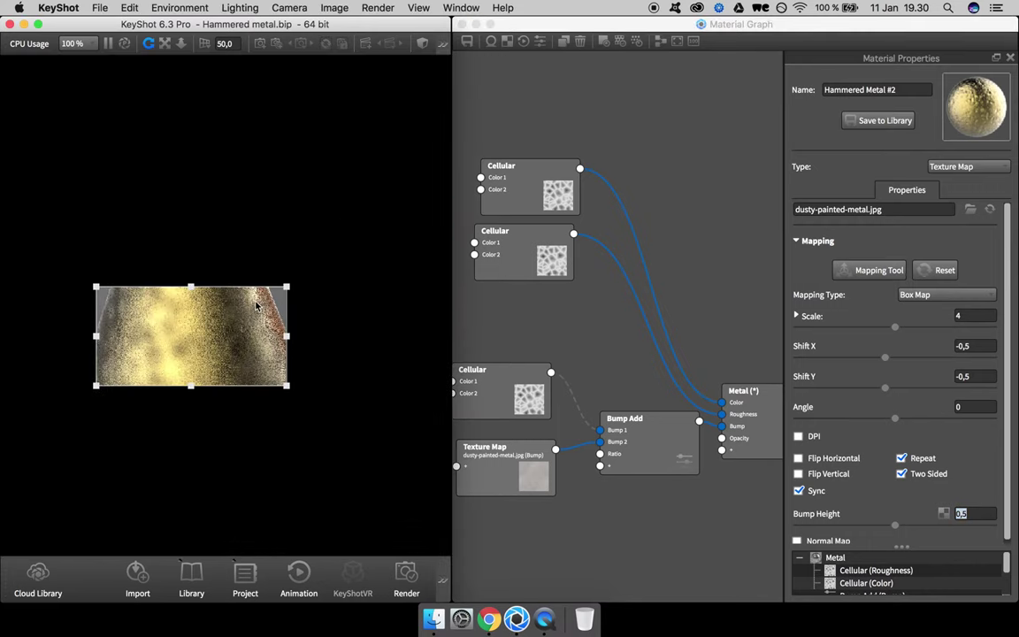
left_click_drag(245, 320, 236, 298)
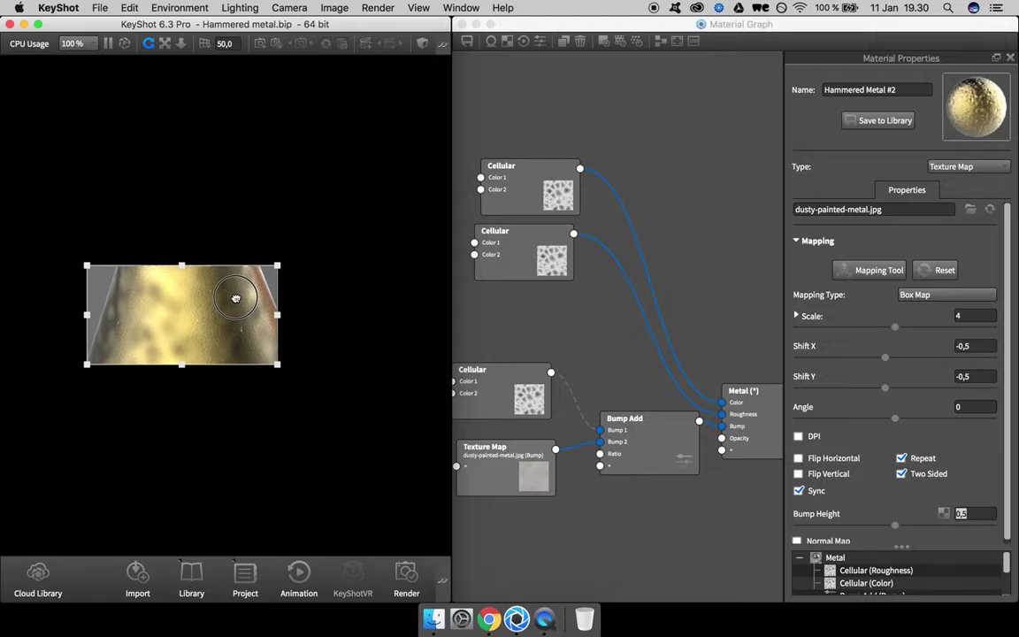
left_click_drag(236, 298, 227, 352)
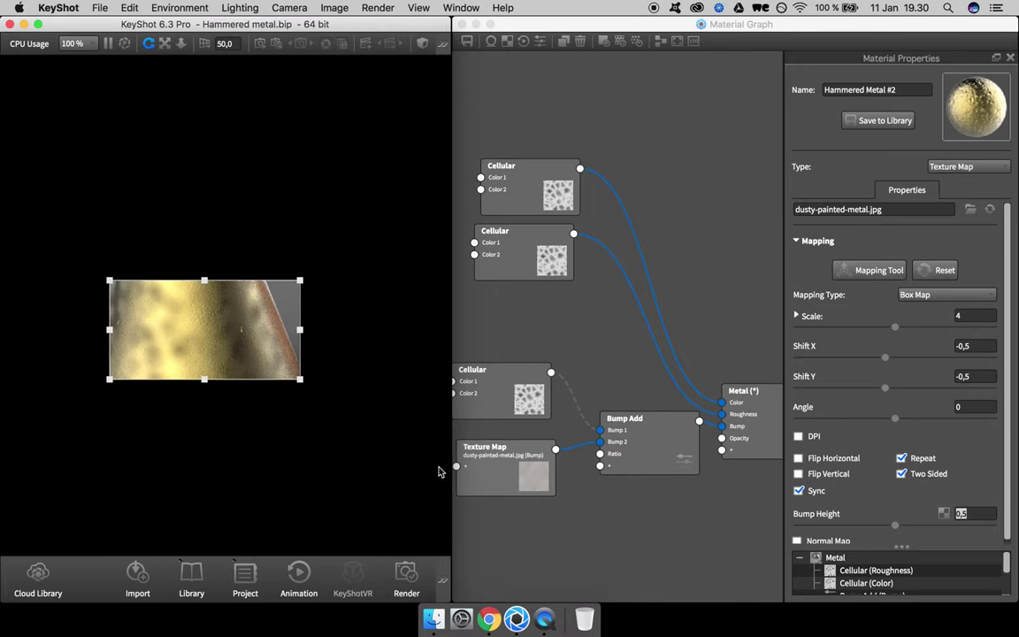
Step: Set the Texture Map's bump height to 0,7
left_click(505, 465)
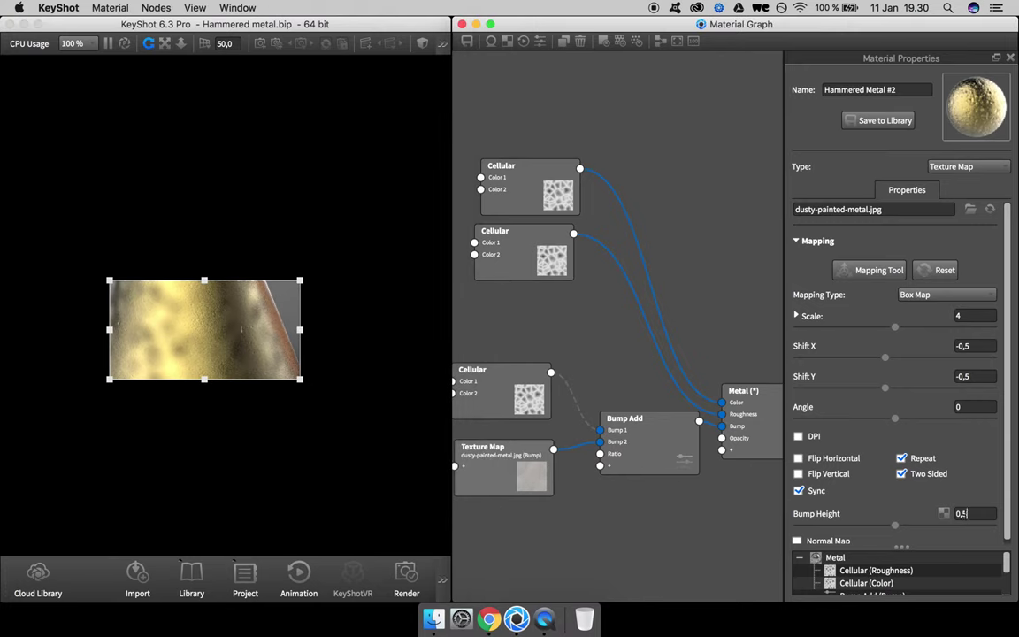
type("0,1")
key("Return")
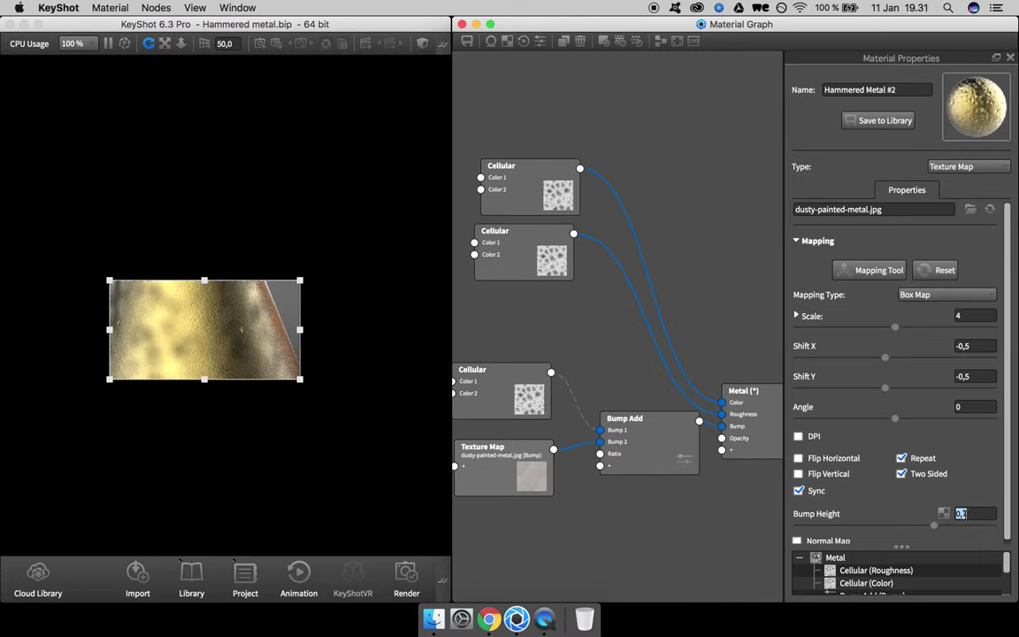
Step: Re-enable the Cellular's link to Bump 1 of Bump Add and tidy the positions of the bump nodes
right_click(579, 405)
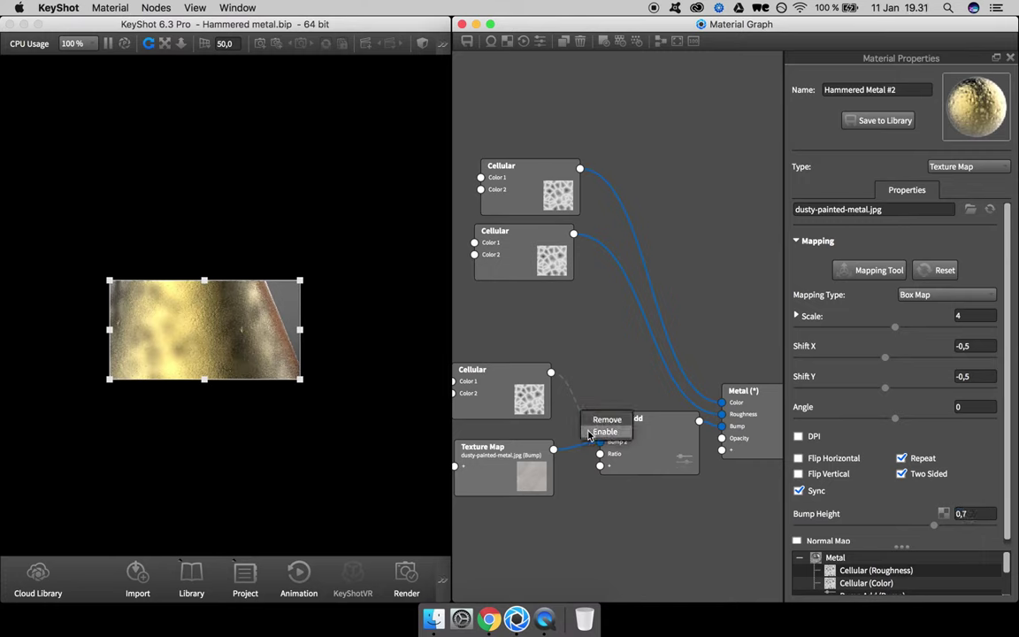
left_click(588, 431)
left_click_drag(518, 392, 522, 404)
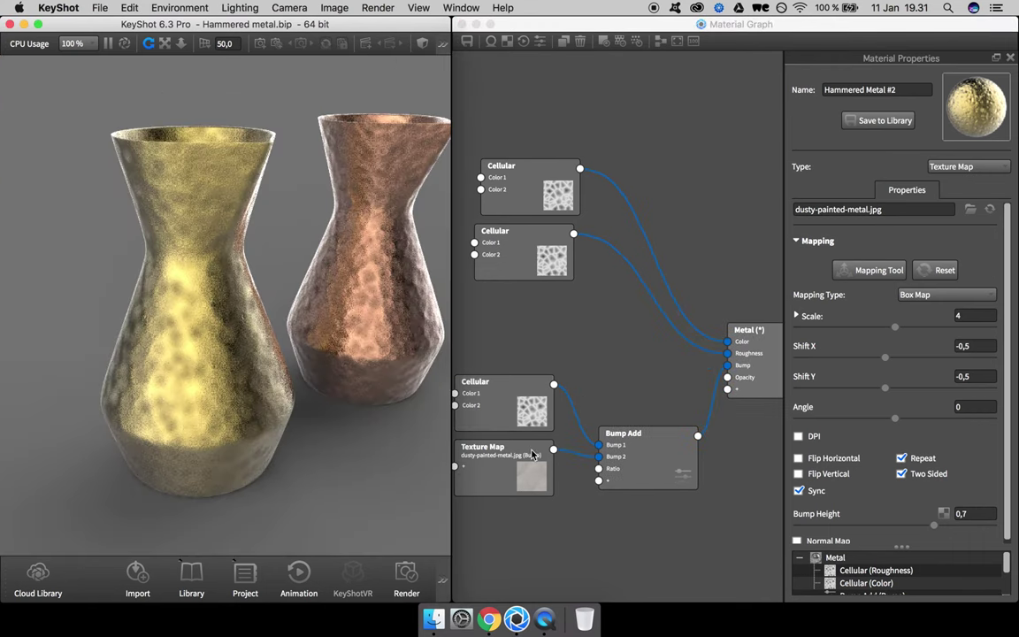
left_click_drag(532, 450, 530, 461)
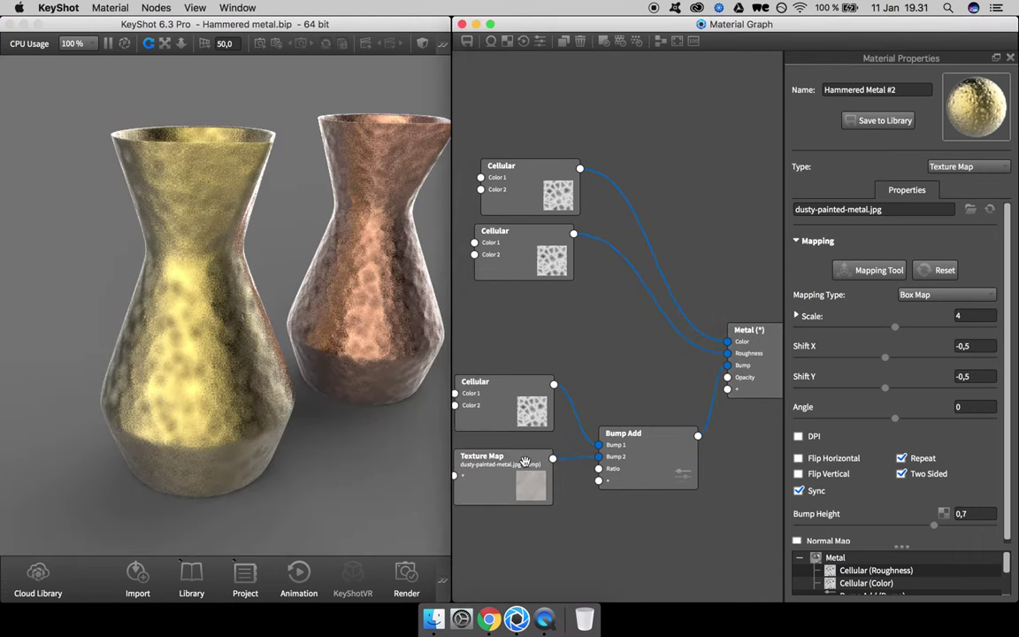
Step: Duplicate the dusty-painted-metal Texture Map, place the copy beneath the roughness Cellular and space out the surrounding nodes
right_click(524, 462)
left_click(495, 466)
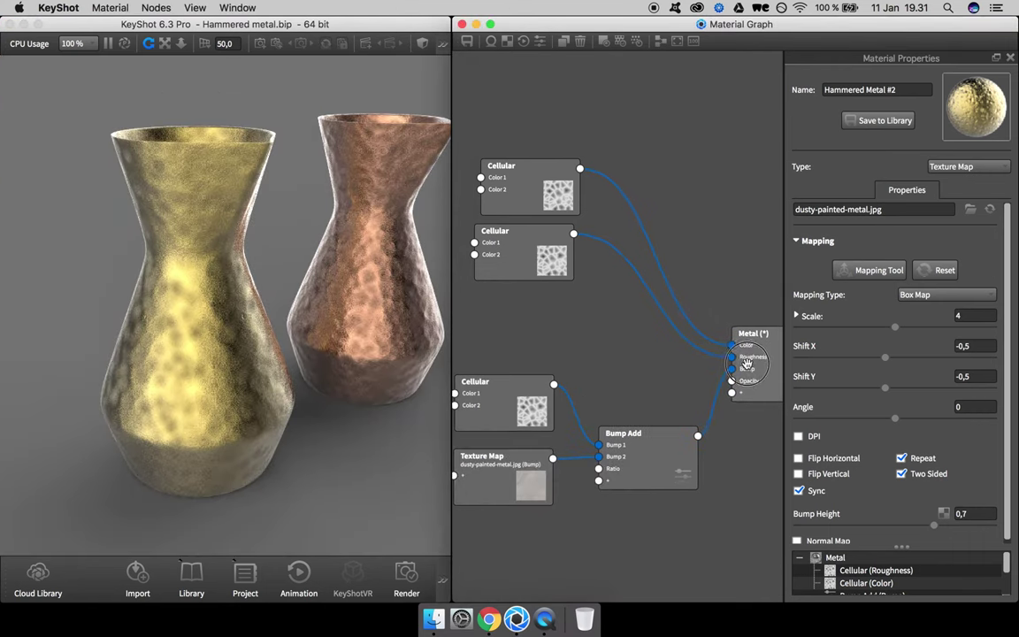
right_click(522, 472)
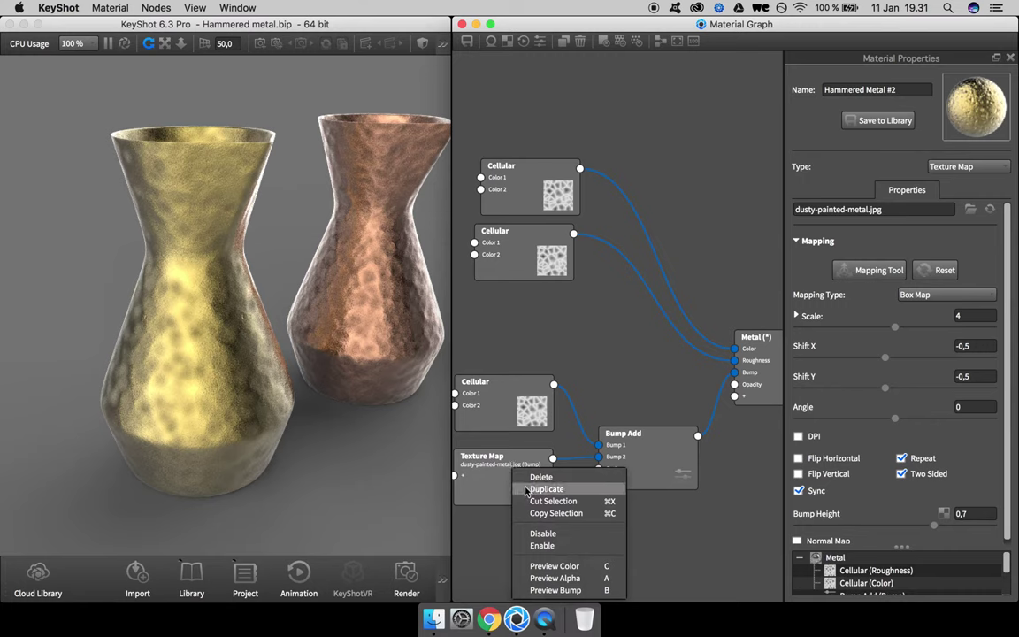
left_click(543, 488)
left_click_drag(548, 426, 500, 305)
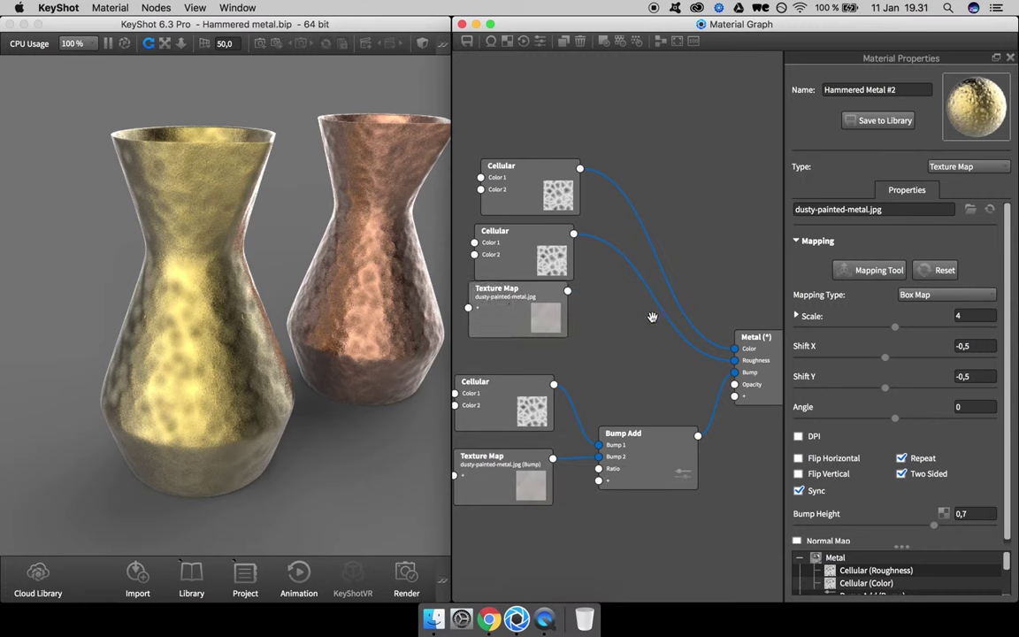
left_click_drag(751, 337, 754, 268)
left_click_drag(527, 256, 518, 260)
left_click_drag(540, 177, 530, 139)
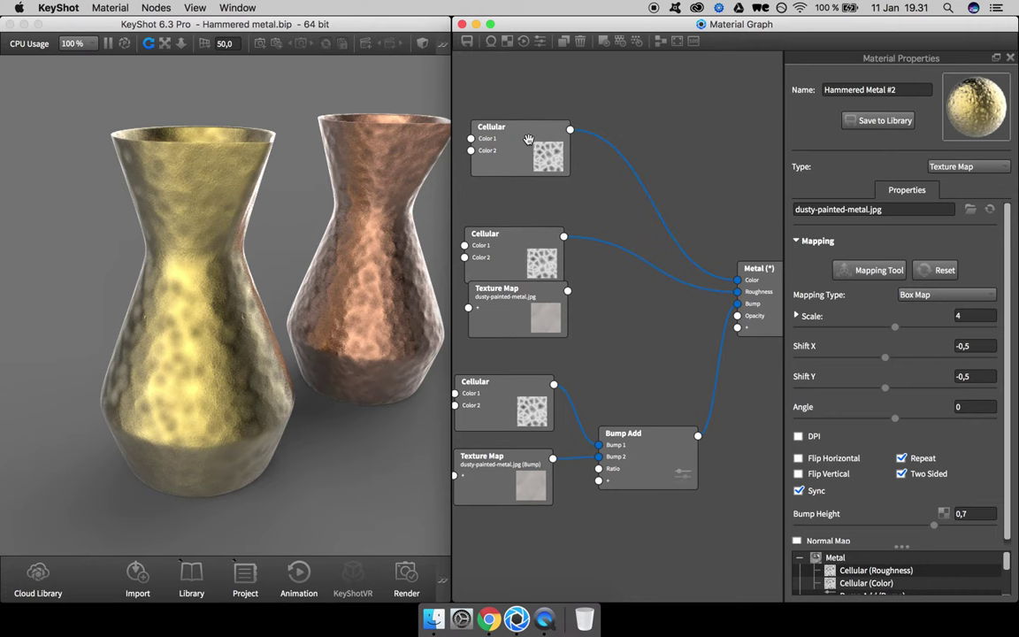
left_click_drag(519, 248, 523, 231)
left_click(521, 303)
Step: Add a Color Composite feeding the Metal's Roughness, with the roughness Cellular as Source and the duplicated Texture Map as Background
left_click(620, 316)
right_click(610, 295)
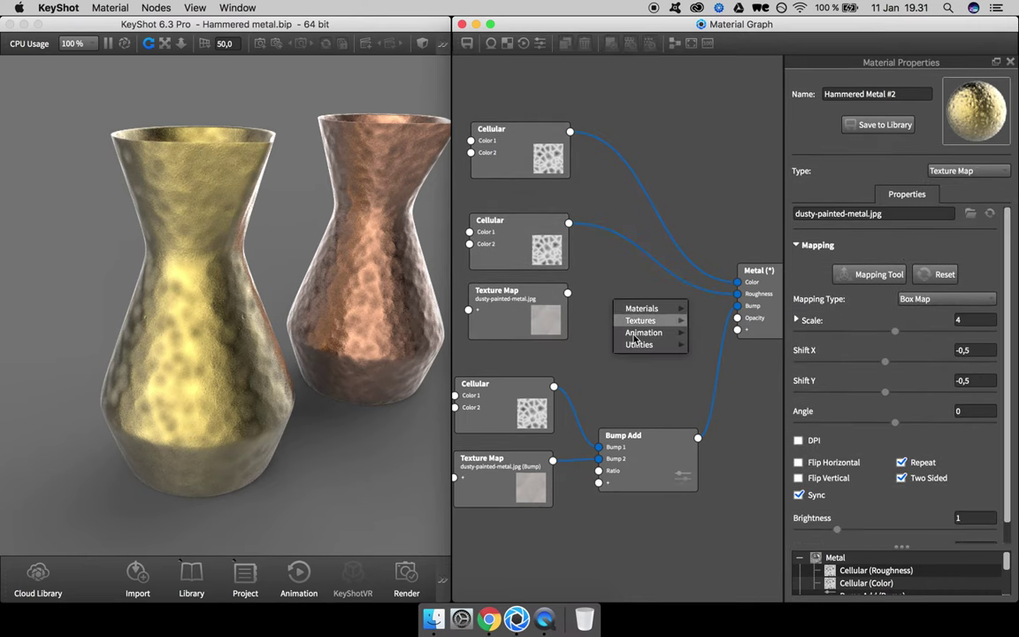
mouse_move(642, 346)
left_click(707, 374)
left_click_drag(707, 375, 690, 343)
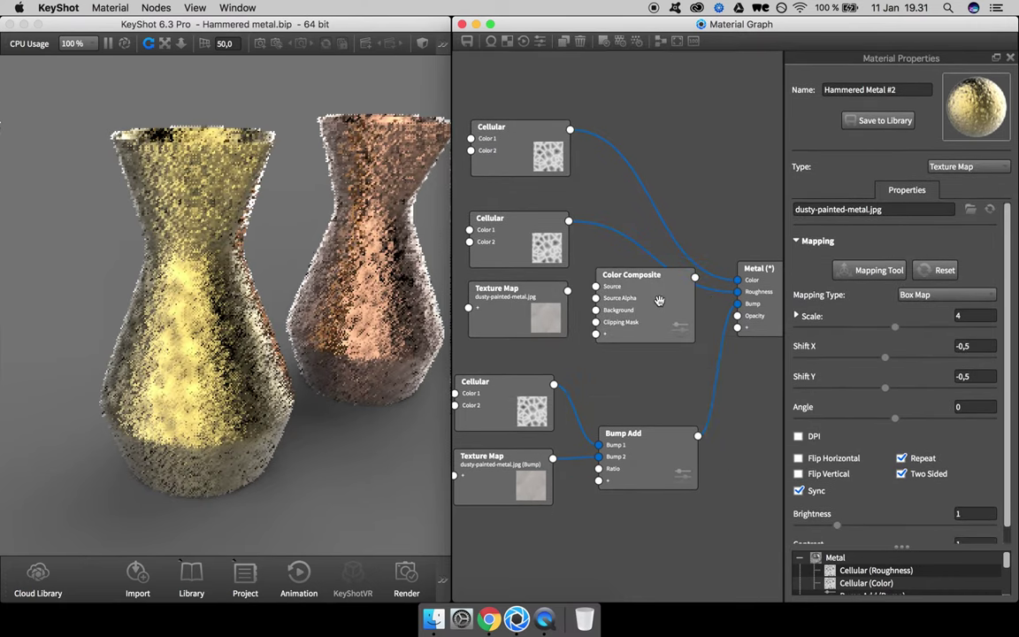
mouse_move(694, 277)
left_mouse_down()
mouse_move(733, 298)
mouse_move(738, 291)
left_mouse_up()
left_click_drag(554, 291, 535, 292)
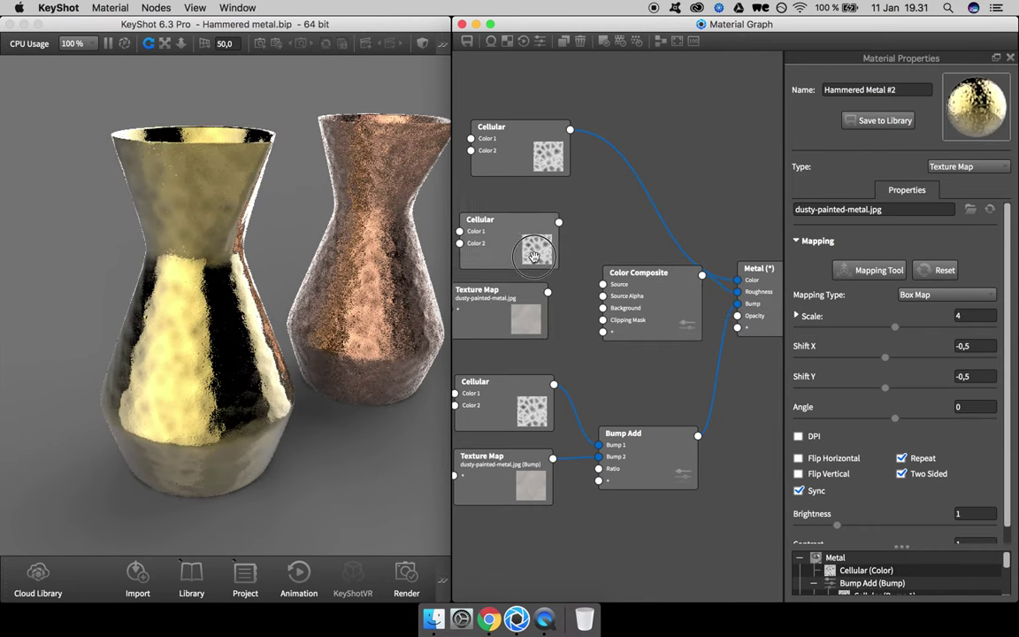
mouse_move(556, 231)
left_mouse_down()
mouse_move(547, 239)
mouse_move(607, 288)
mouse_move(573, 312)
mouse_move(650, 308)
mouse_move(650, 319)
mouse_move(632, 308)
mouse_move(644, 314)
left_mouse_up()
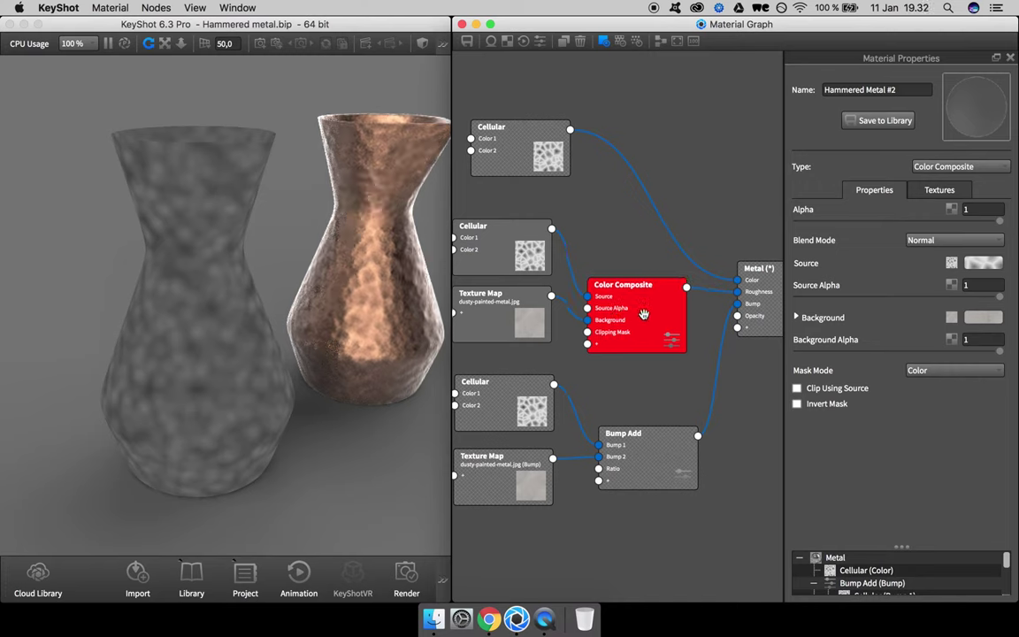
Step: Set the Color Composite's blend mode to Lighten
left_click(913, 241)
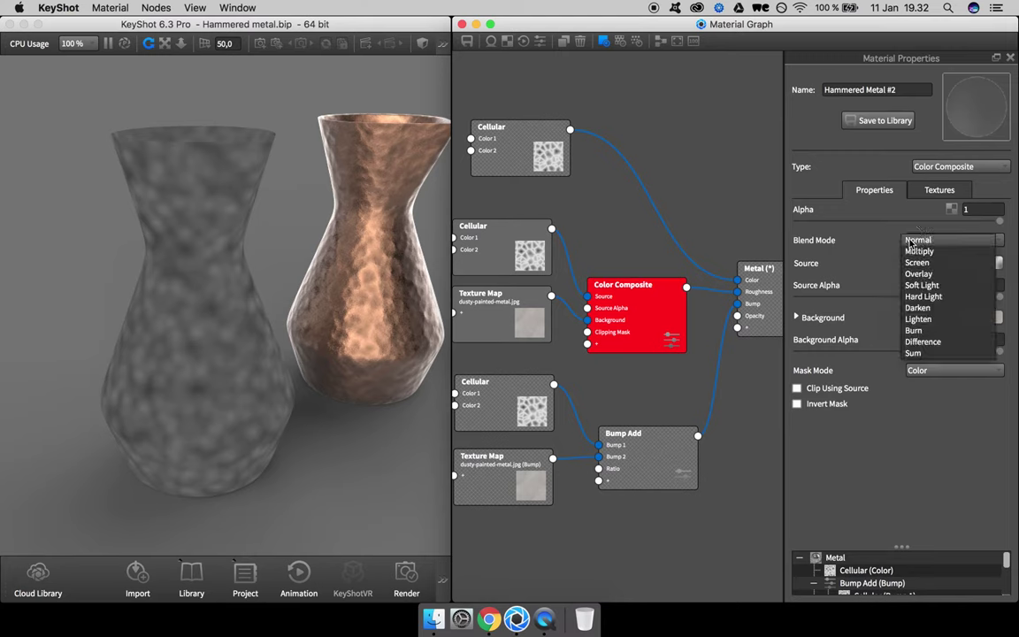
left_click(932, 319)
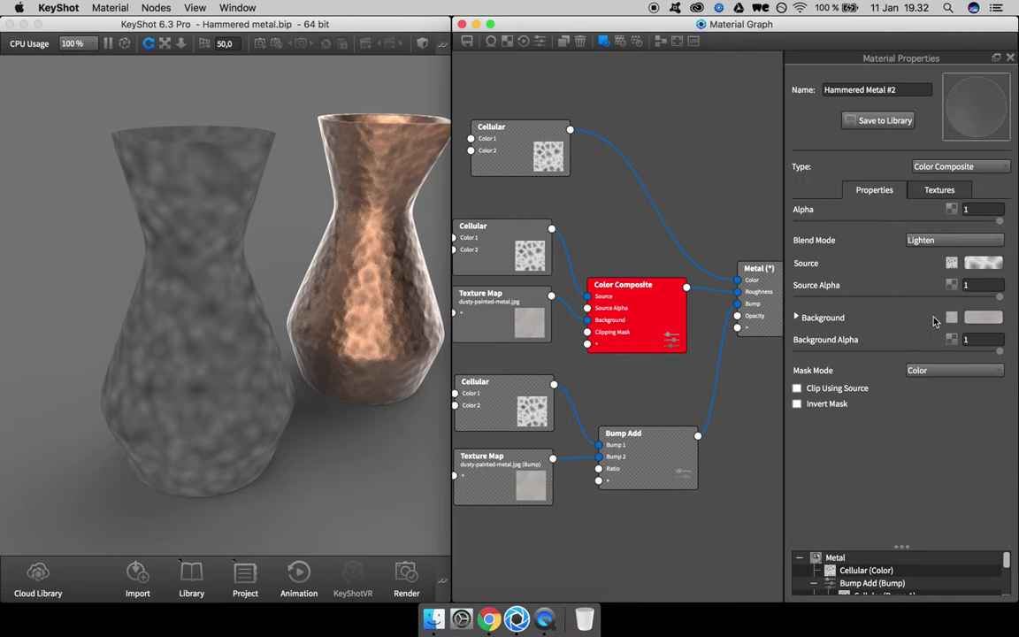
left_click_drag(664, 323, 677, 318)
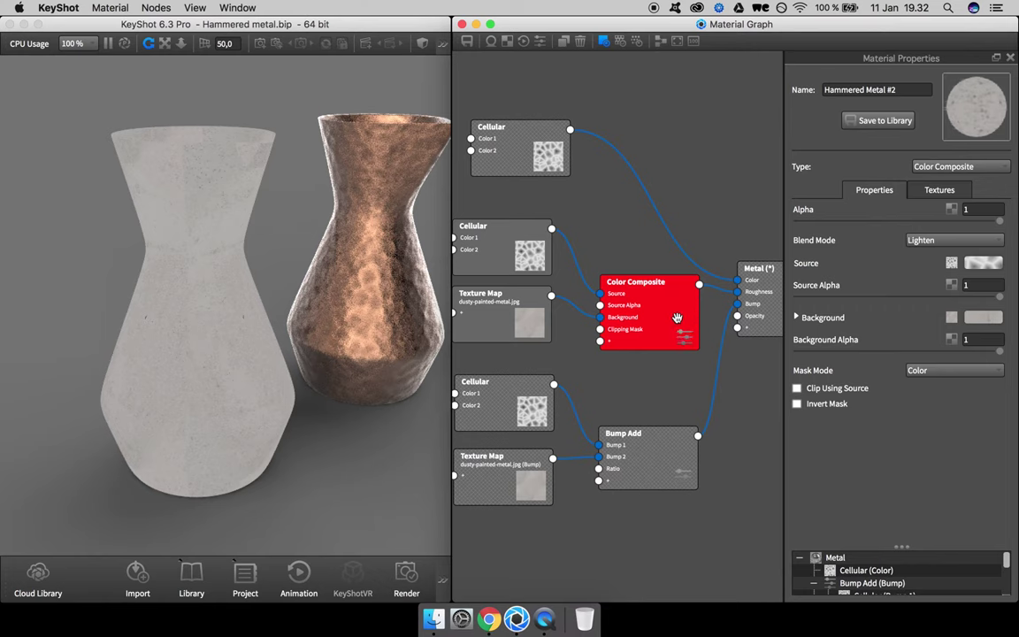
Step: Turn off Sync on the duplicated Texture Map and spread the roughness and bump nodes apart to make room
left_click_drag(531, 255, 491, 239)
left_click_drag(638, 314, 647, 312)
left_click_drag(510, 320, 499, 321)
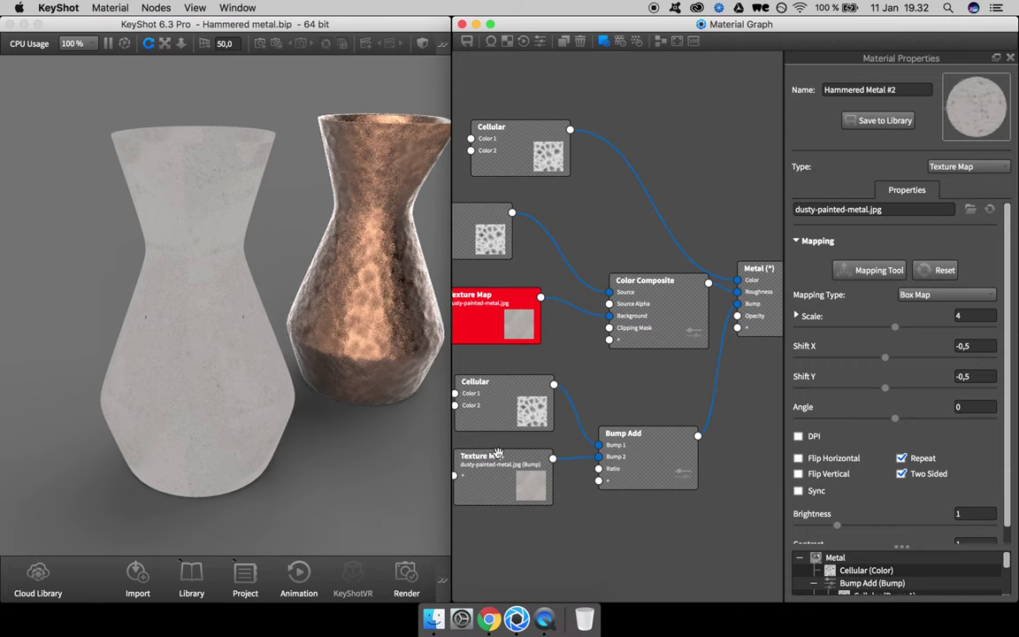
left_click_drag(523, 478, 525, 487)
left_click_drag(524, 421, 522, 438)
left_click_drag(520, 490, 520, 495)
left_click_drag(522, 428, 522, 439)
left_click_drag(663, 317, 676, 318)
left_click_drag(536, 328, 494, 320)
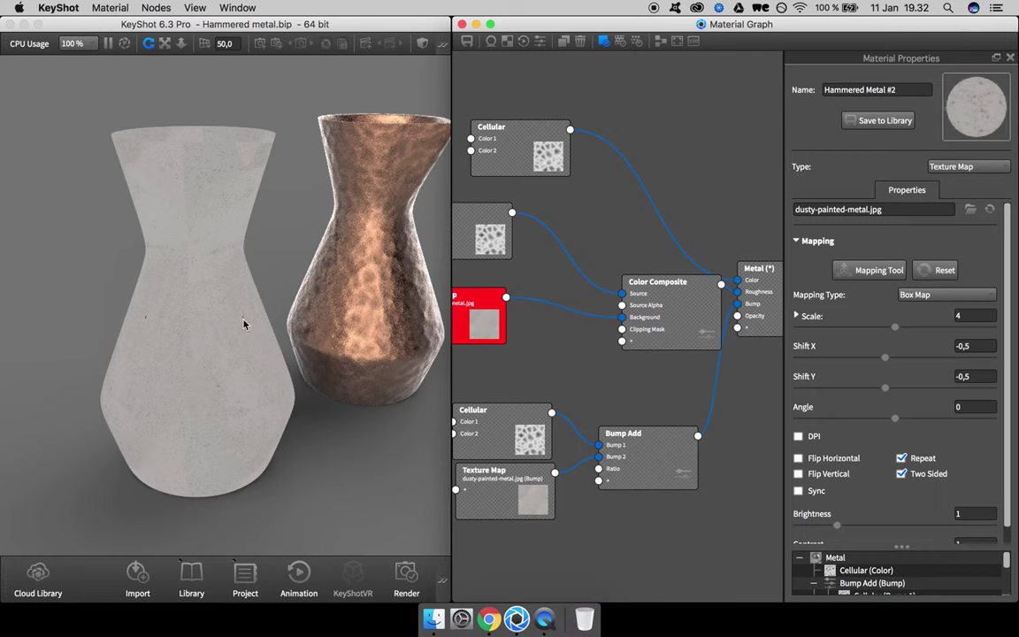
left_click_drag(445, 327, 412, 333)
Step: Insert a Color Invert between the duplicated Texture Map and the Color Composite's Background input
left_click(487, 321)
right_click(488, 320)
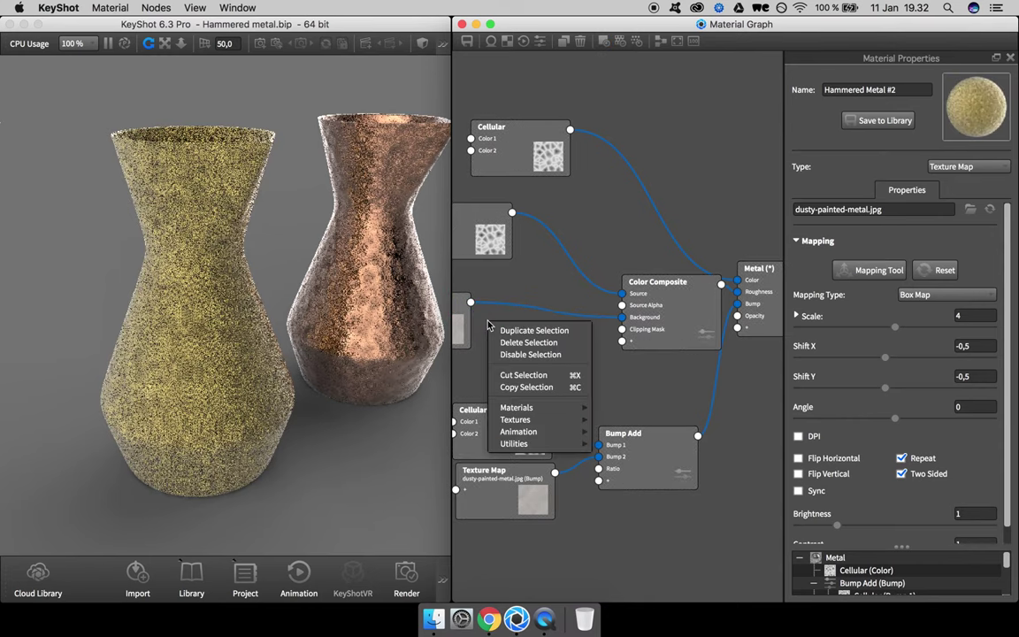
mouse_move(526, 421)
mouse_move(533, 444)
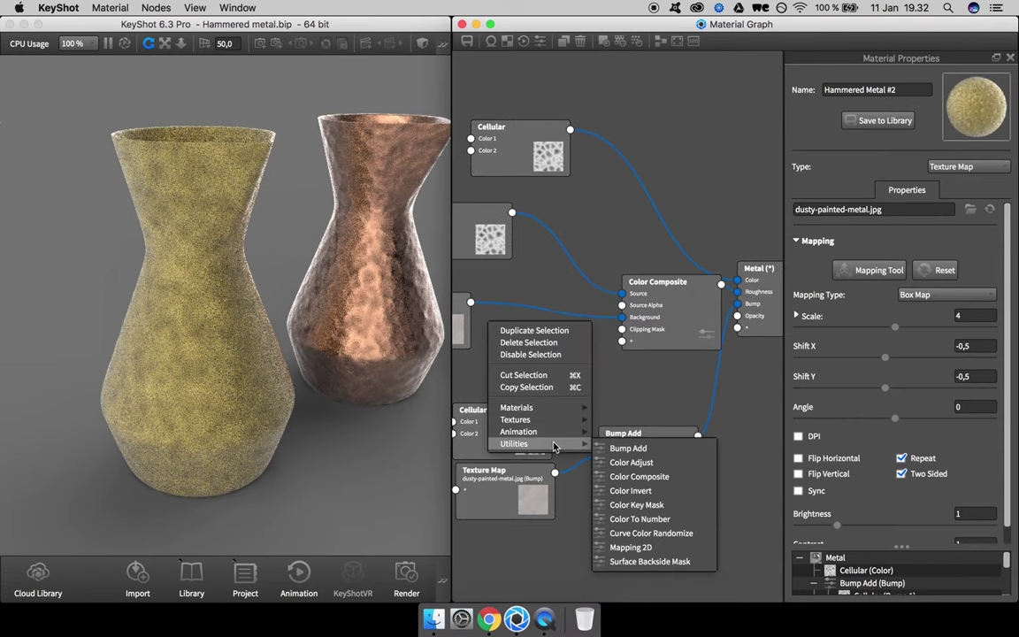
left_click(630, 486)
left_click_drag(554, 341, 554, 329)
left_click_drag(470, 301, 488, 326)
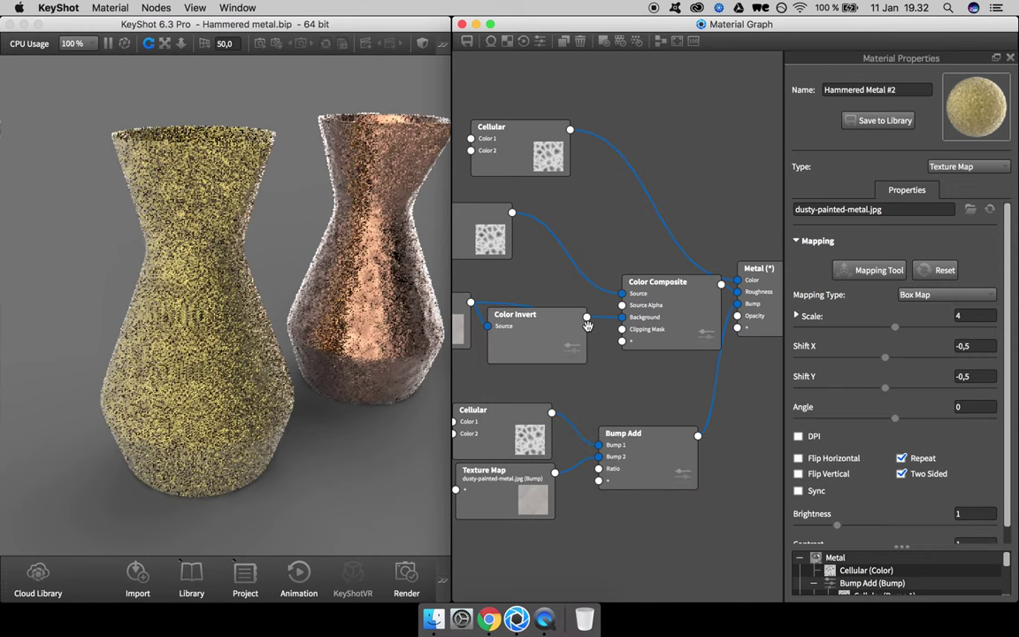
left_click_drag(587, 318, 618, 320)
left_click_drag(550, 334, 553, 326)
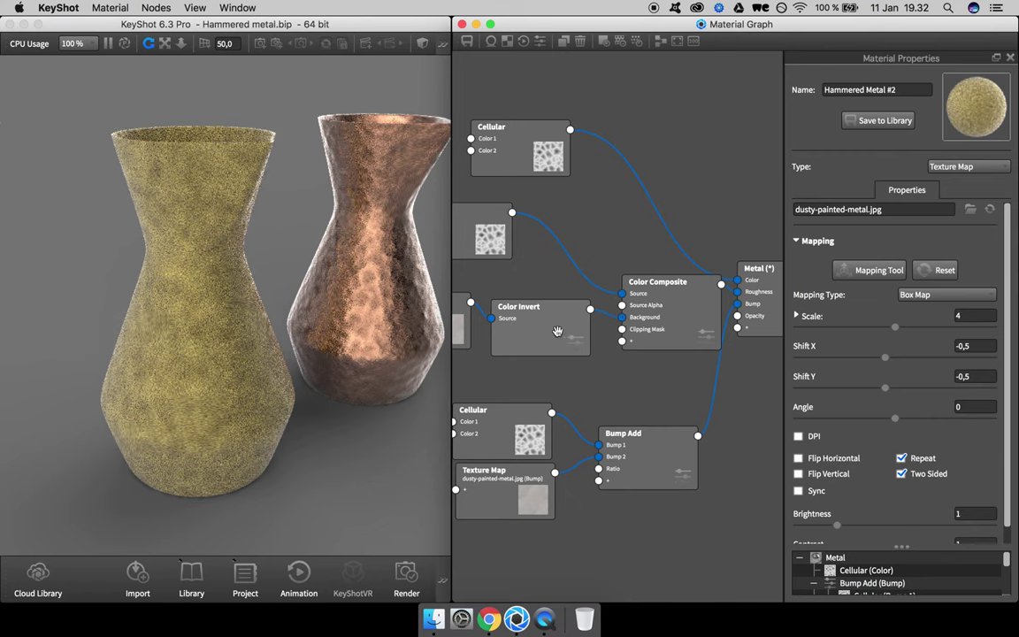
Step: Lower the Color Composite's Background Alpha to 0,516 while previewing its color output on the vase
left_click(646, 325)
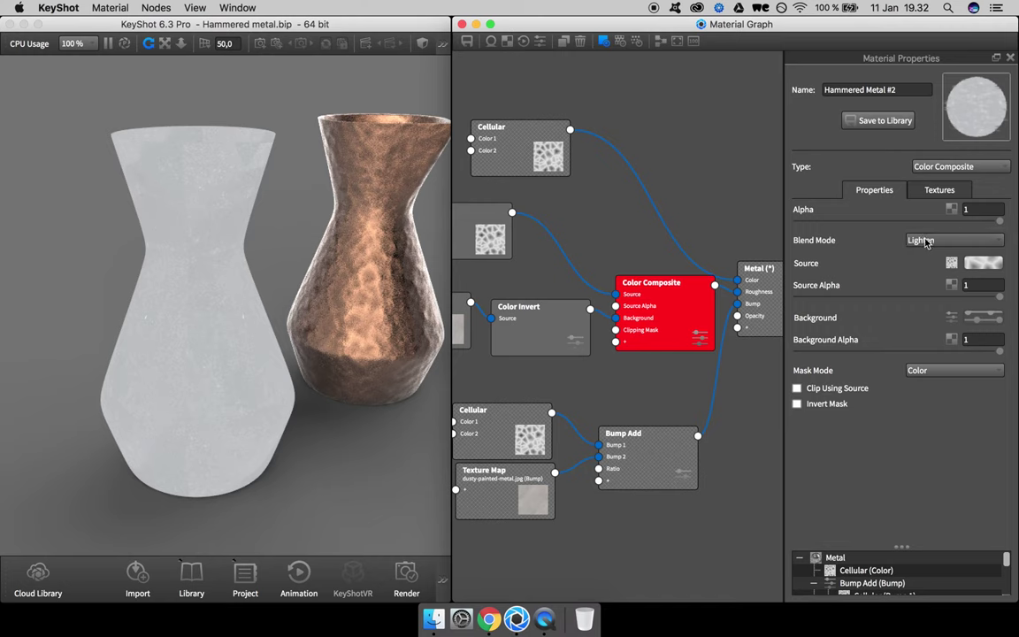
left_click(965, 353)
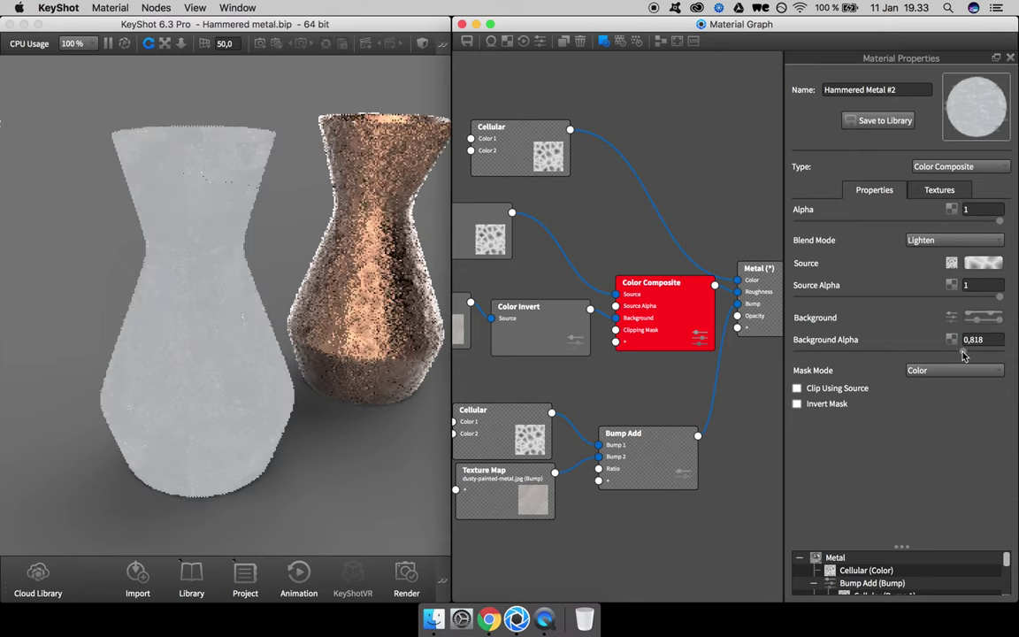
left_click_drag(938, 354, 902, 353)
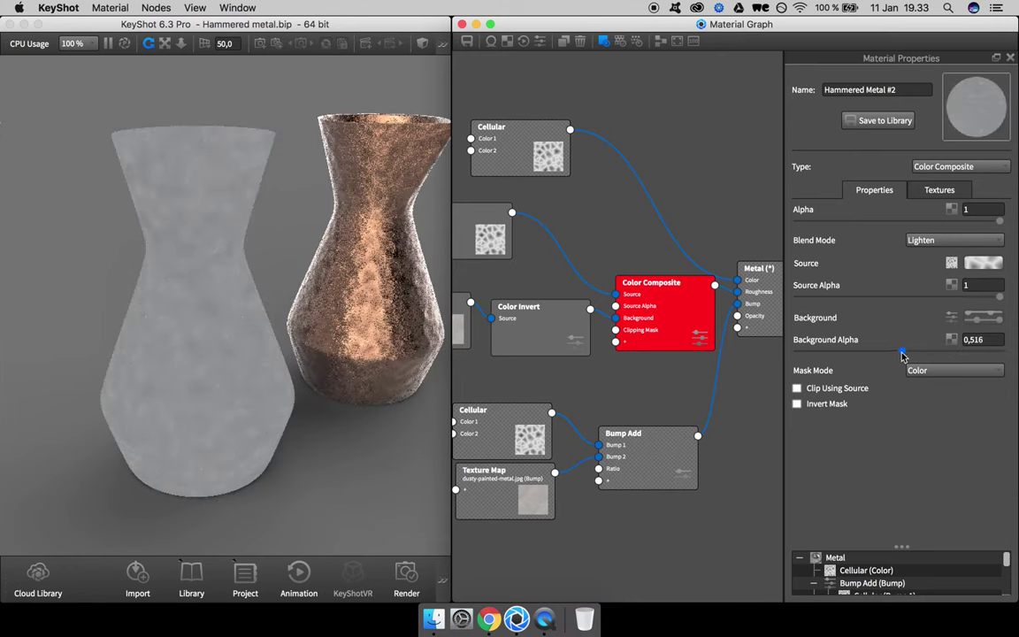
left_click_drag(683, 325, 682, 330)
Step: Zoom in on the gold vase and limit rendering to a region around its narrow waist
scroll(177, 289, "up", 3)
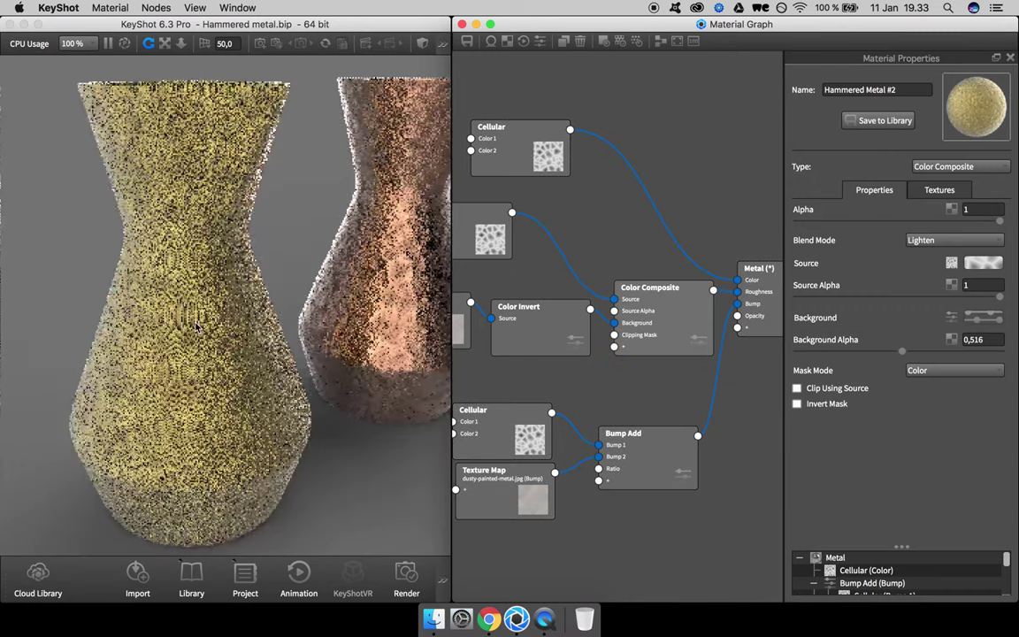
key("r")
left_click_drag(273, 334, 260, 333)
left_click_drag(299, 371, 293, 327)
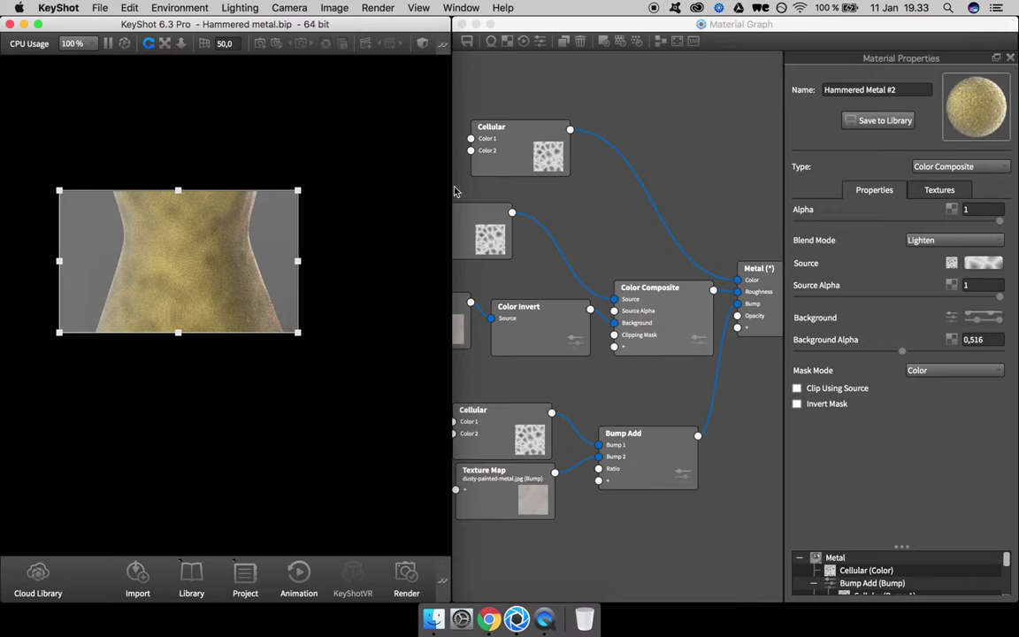
Step: Preview the Color Invert's output on the vase and nudge the Color Invert and its Texture Map into place
left_click(458, 324)
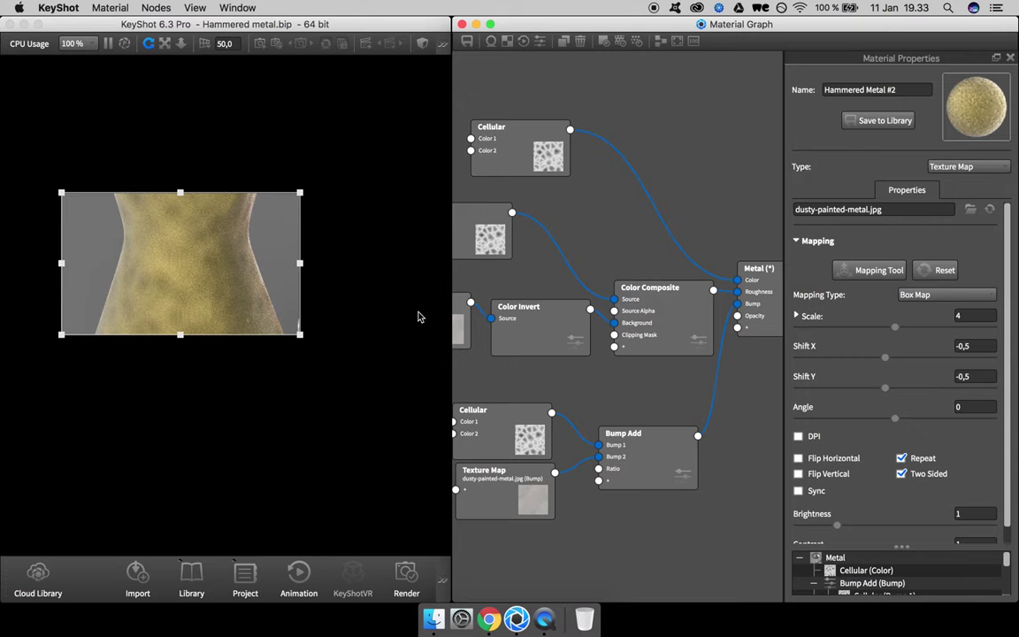
left_click(518, 324)
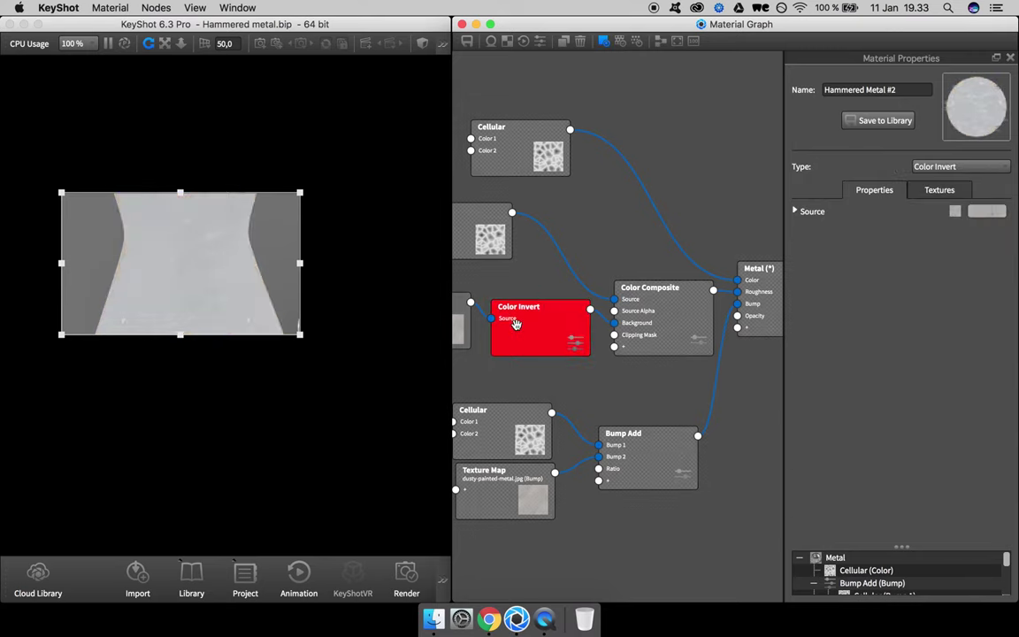
left_click_drag(518, 326, 552, 340)
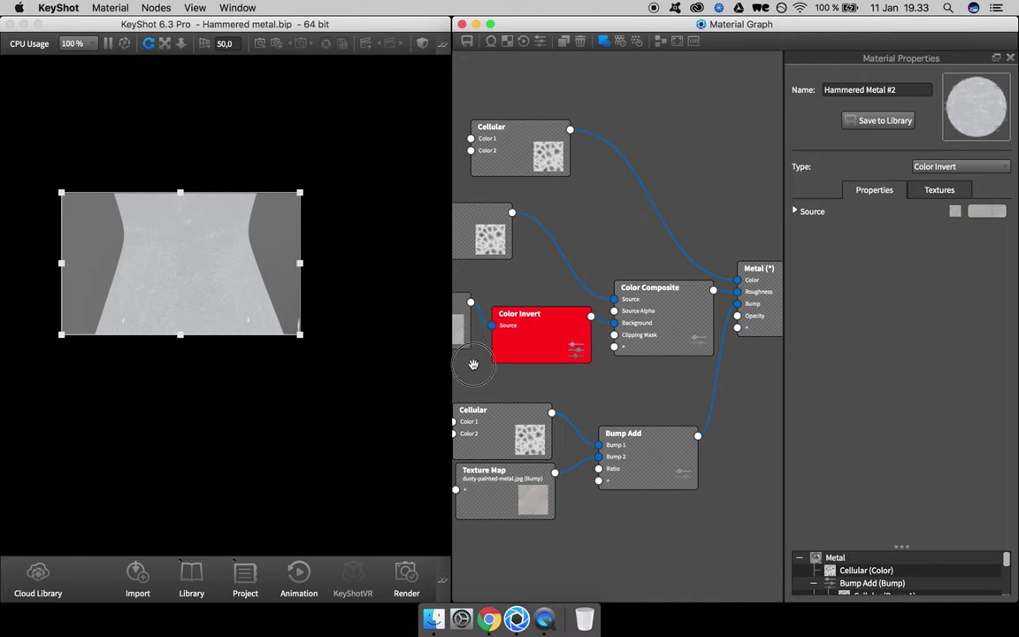
left_click_drag(470, 339, 479, 349)
left_click_drag(497, 349, 499, 347)
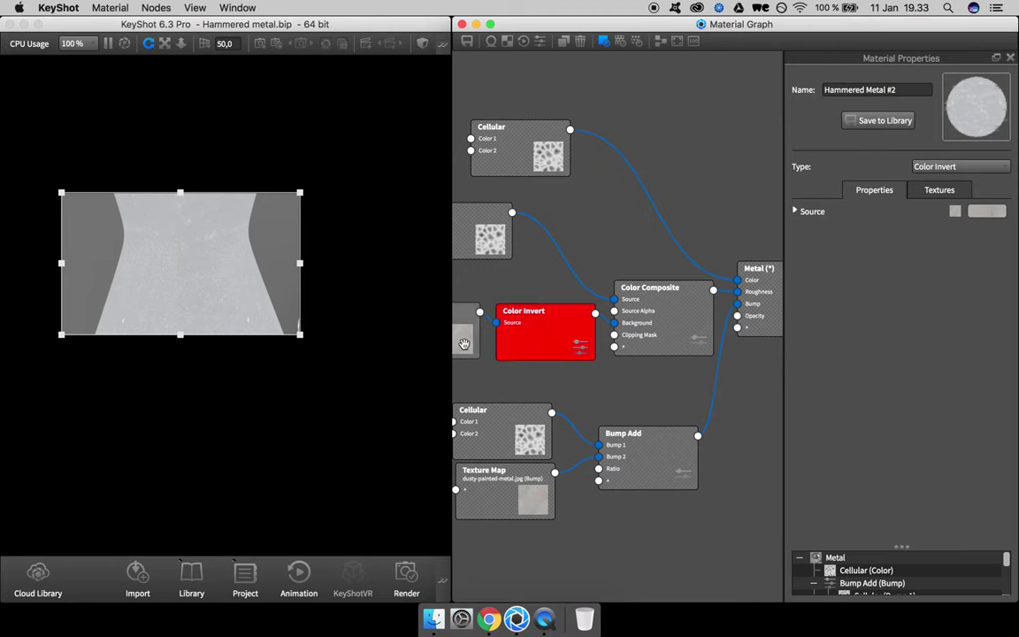
Step: Raise the brightness of the Texture Map feeding the Color Invert to 2,885
left_click(464, 344)
scroll(869, 496, "down", 1)
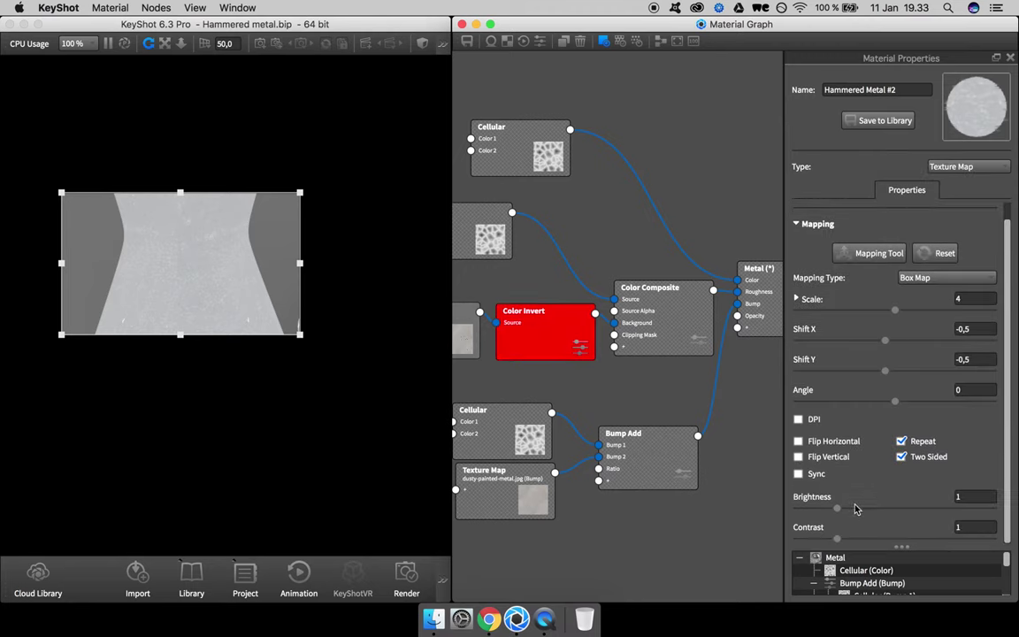
left_click(856, 508)
left_click(887, 512)
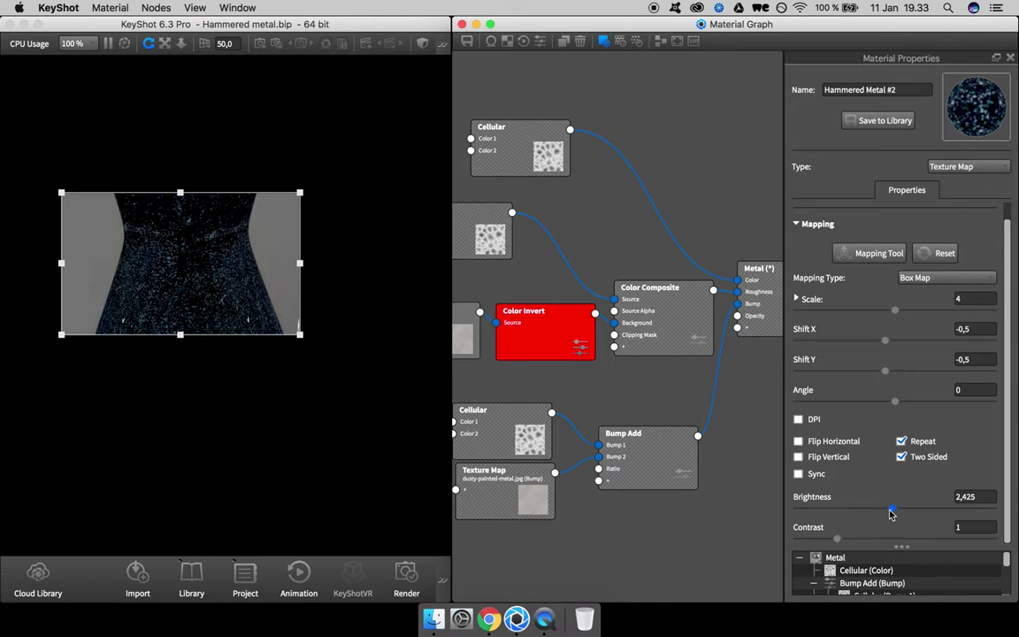
left_click_drag(893, 513, 891, 515)
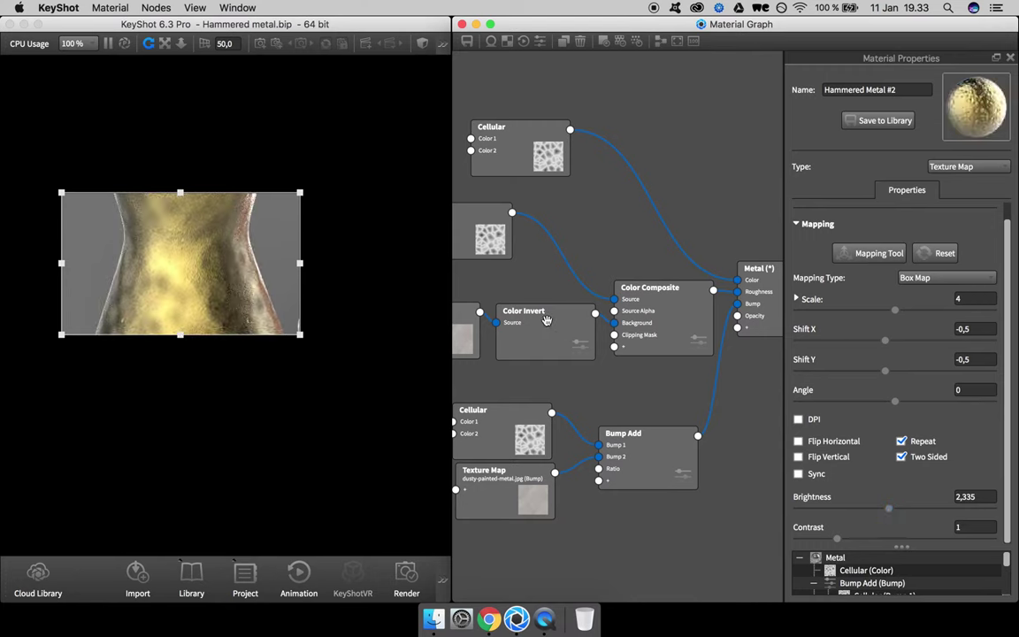
left_click_drag(889, 510, 910, 515)
Step: Raise the Color Composite's Background Alpha to 0,958 while previewing its color output
left_click_drag(676, 335, 680, 337)
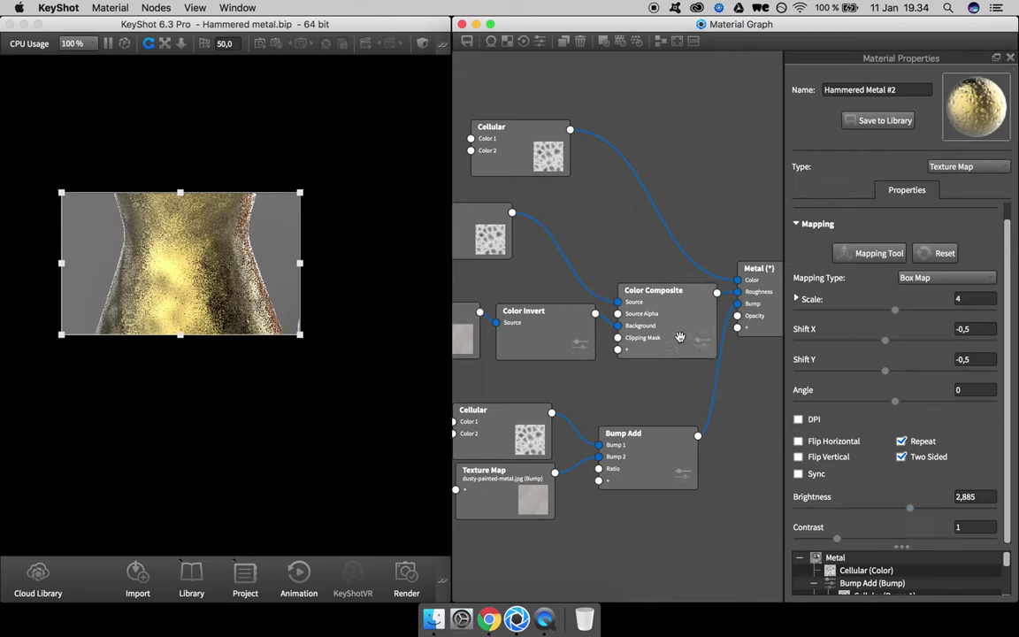
double_click(681, 337)
key("c")
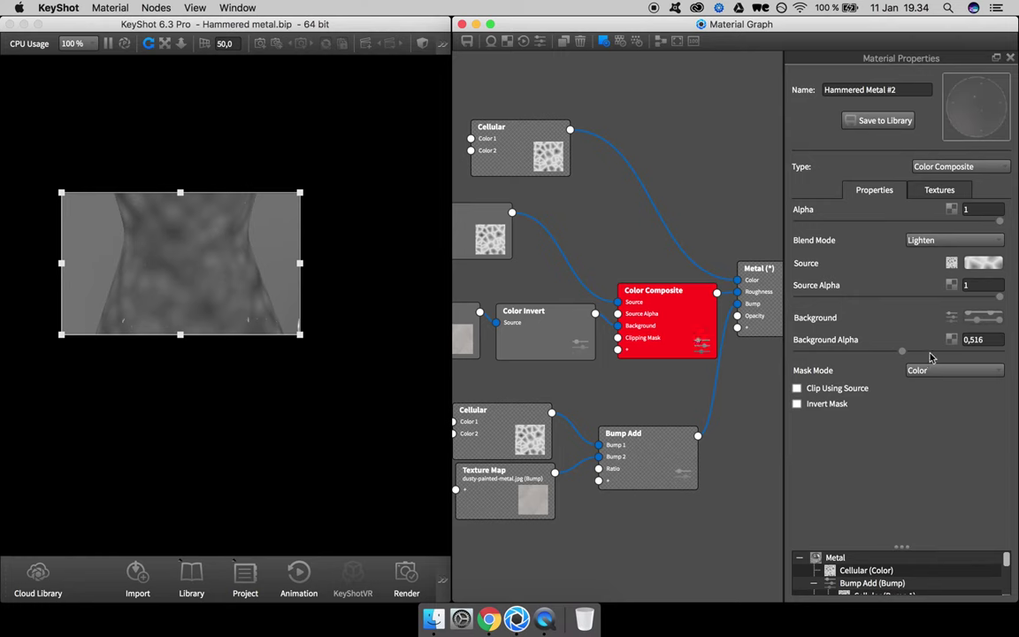
left_click(934, 354)
left_click_drag(937, 354, 992, 355)
key("c")
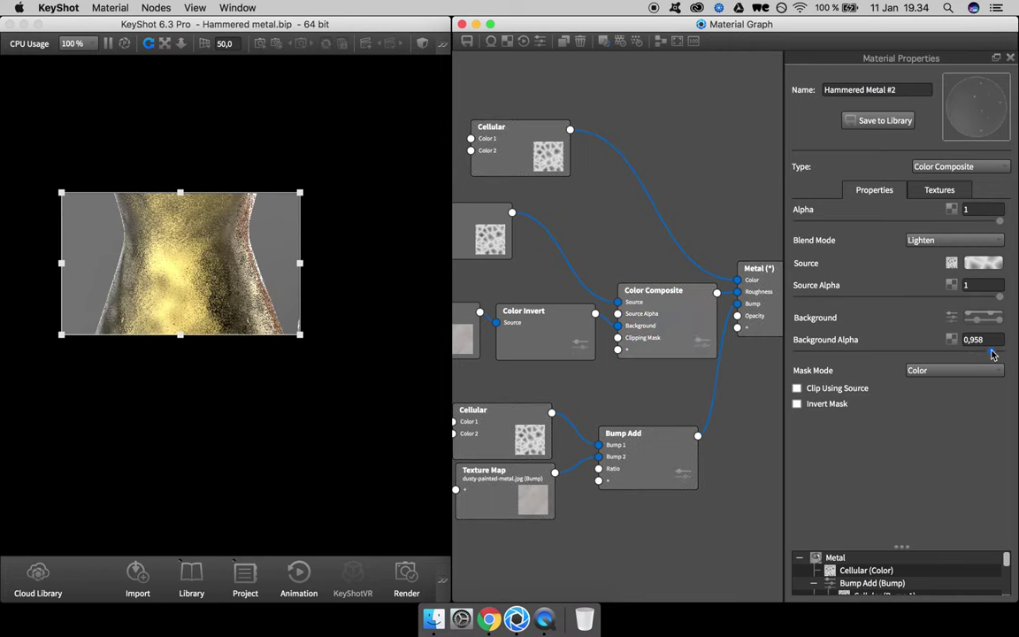
Step: Set the brightness of the Texture Map feeding the Color Invert to 1,99, judging it in the Color Composite preview
key("c")
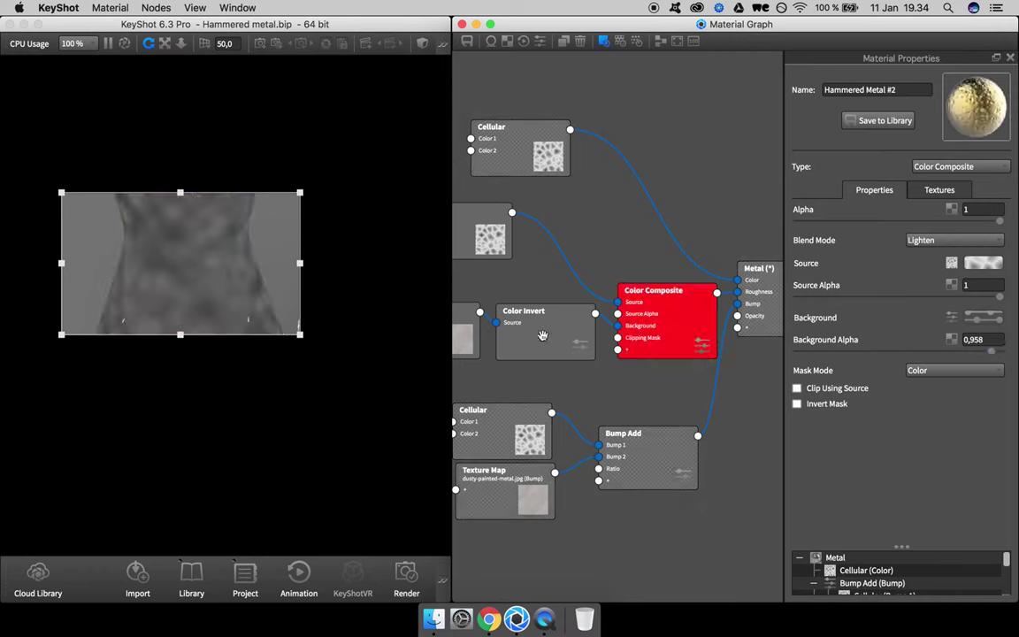
double_click(542, 335)
double_click(477, 340)
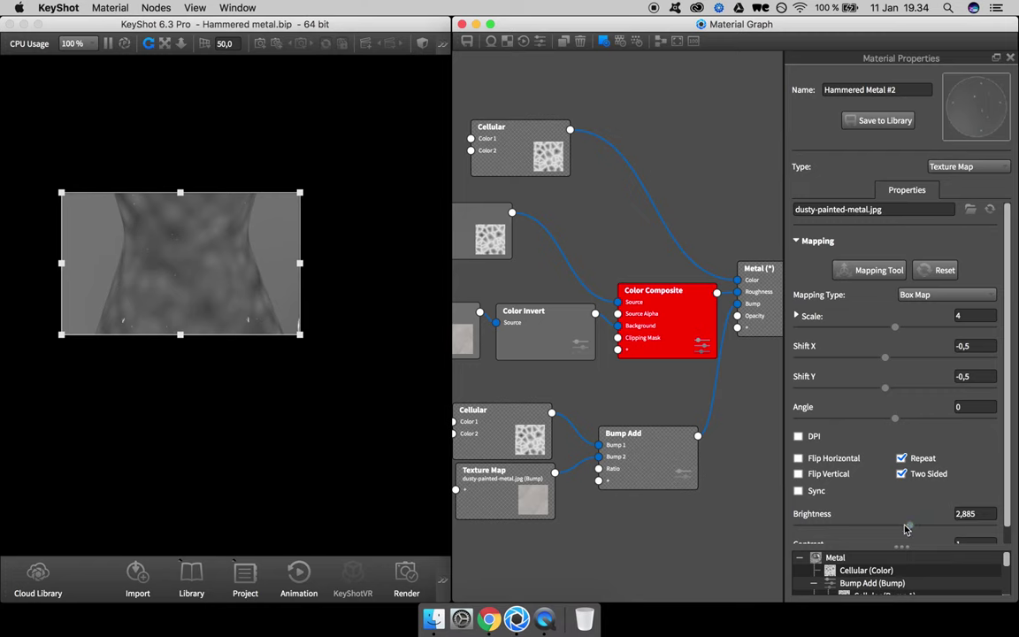
left_click_drag(906, 530, 887, 530)
left_click_drag(878, 528, 876, 528)
left_click_drag(643, 301, 646, 288)
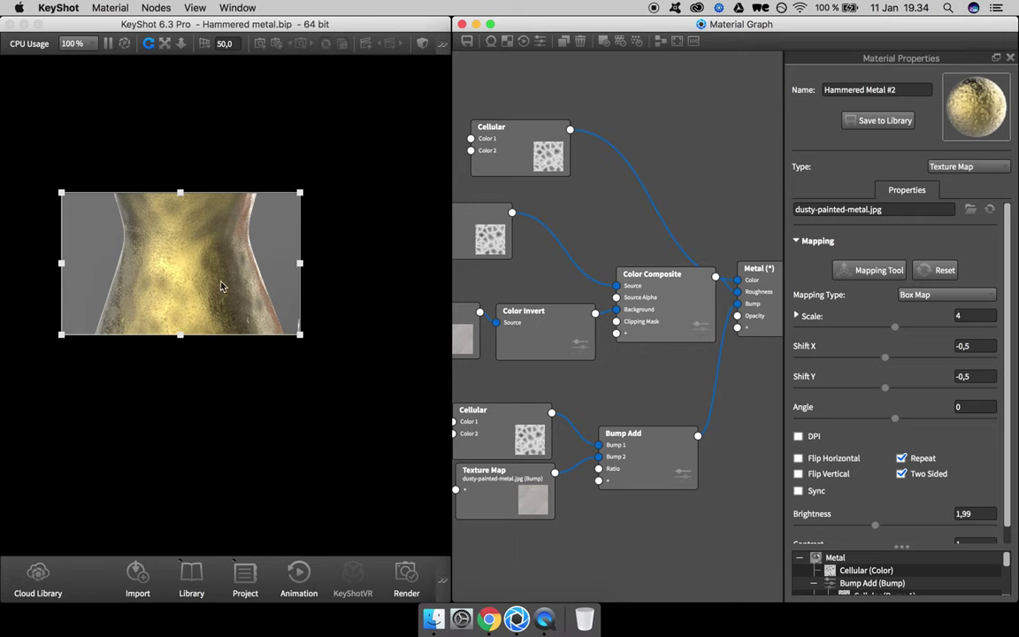
Step: Turn off the render region and view both vases in full from a higher angle
left_click(328, 270)
key("r")
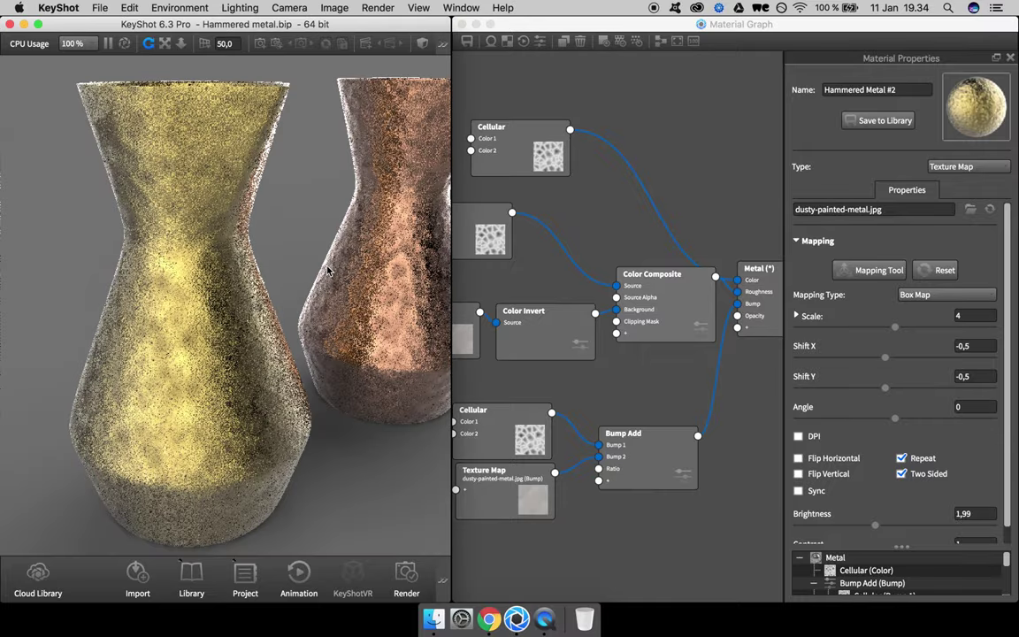
left_click_drag(326, 269, 265, 270)
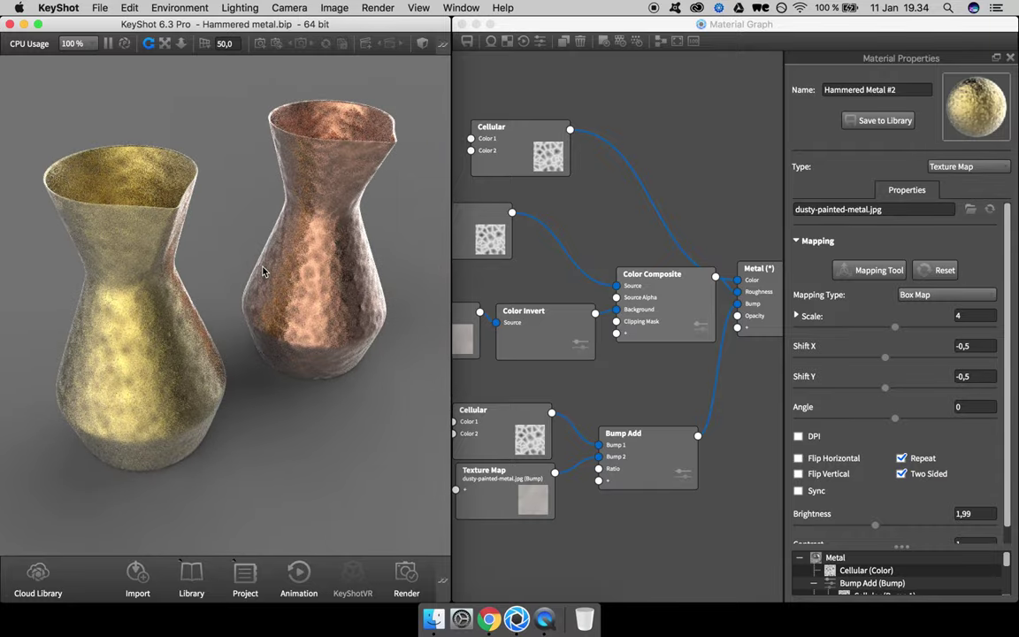
Step: Tidy the material graph by moving the Color Composite, Color Invert and their source textures farther from the Metal node
scroll(605, 345, "down", 5)
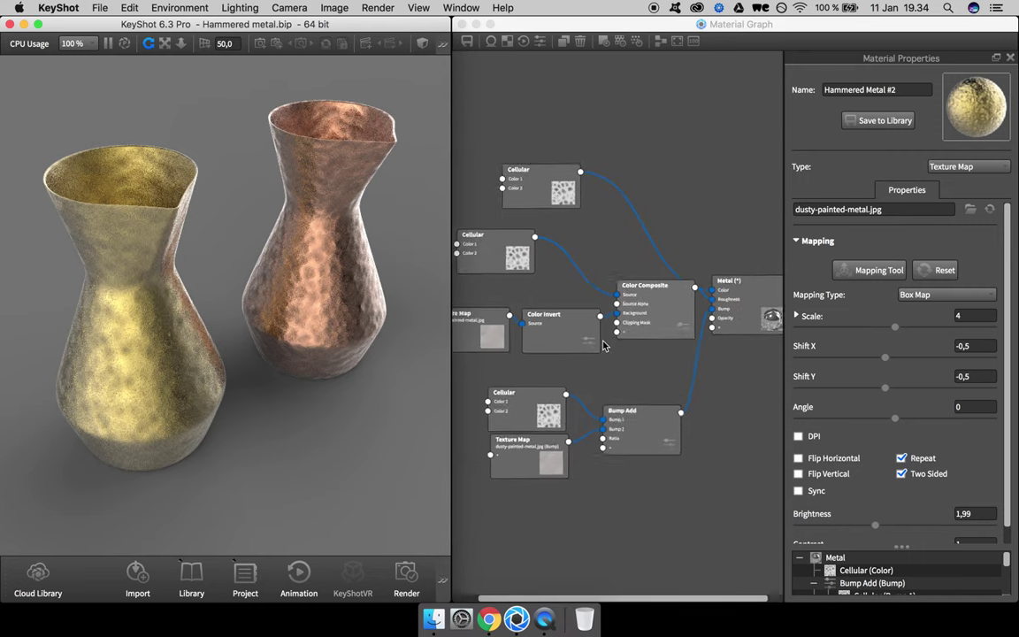
left_click(605, 345)
left_click_drag(644, 325, 622, 313)
left_click_drag(511, 338, 486, 345)
left_click_drag(581, 345, 566, 353)
left_click_drag(531, 281, 522, 283)
left_click_drag(650, 320, 624, 304)
left_click_drag(728, 316, 732, 307)
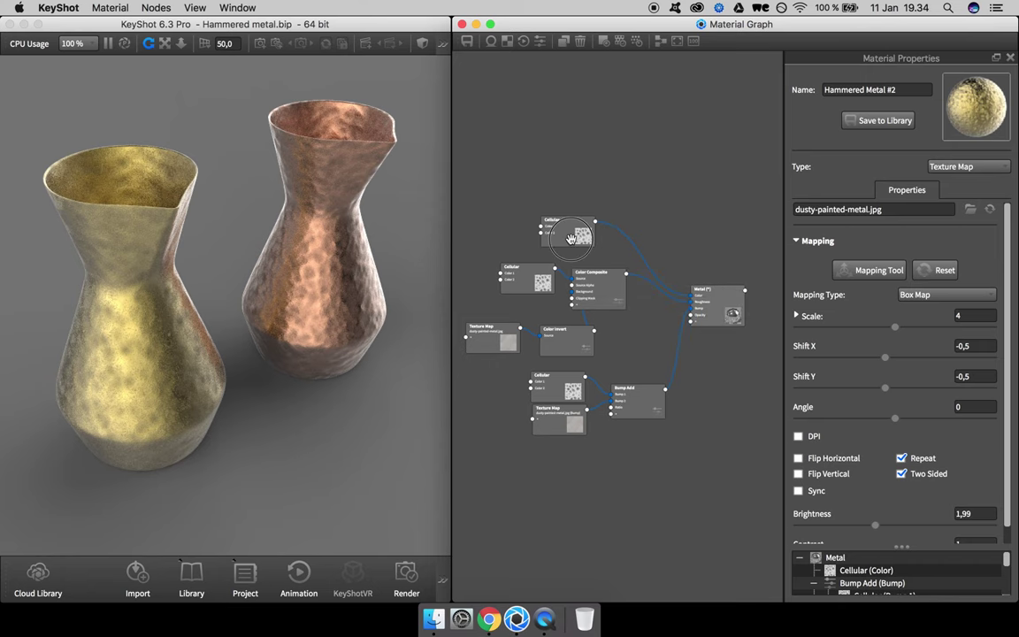
Step: Lighten Color 1 of the Cellular texture driving the metal's color to a gold at 62 % brightness
double_click(581, 239)
left_click(984, 239)
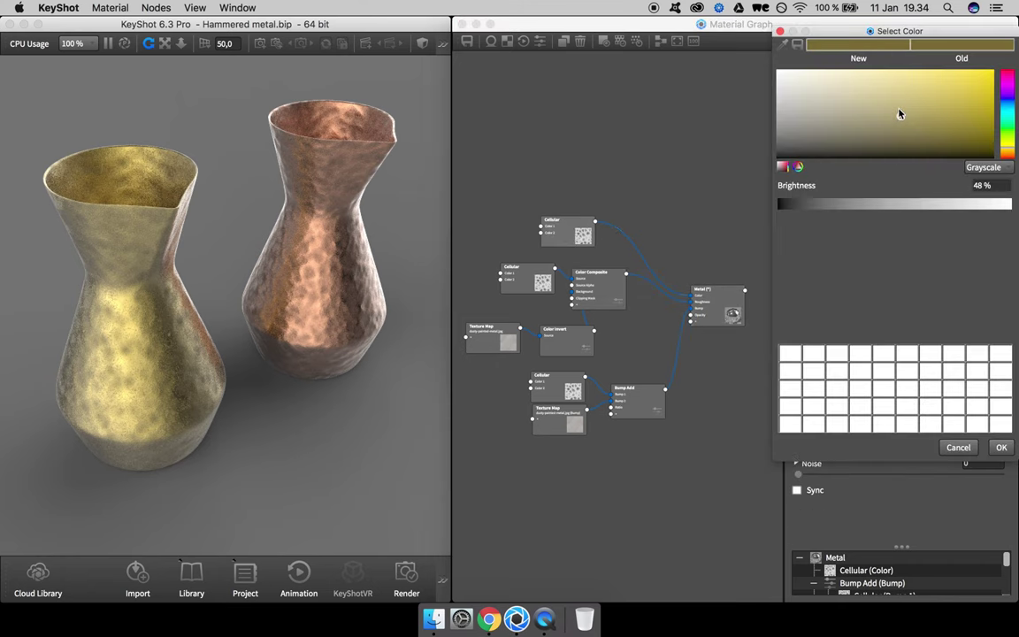
left_click(901, 104)
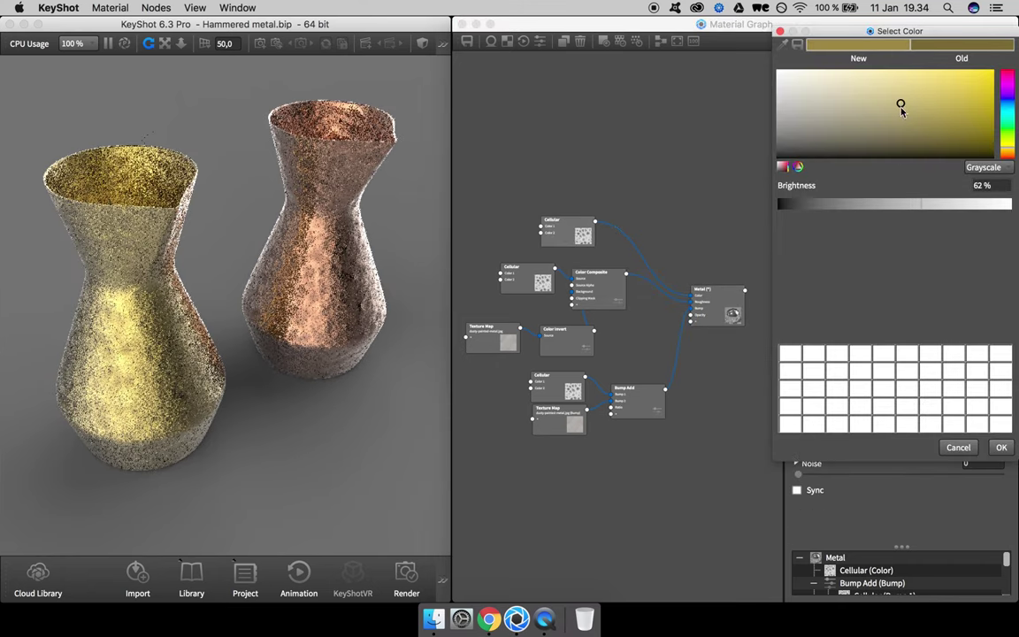
left_click(1001, 447)
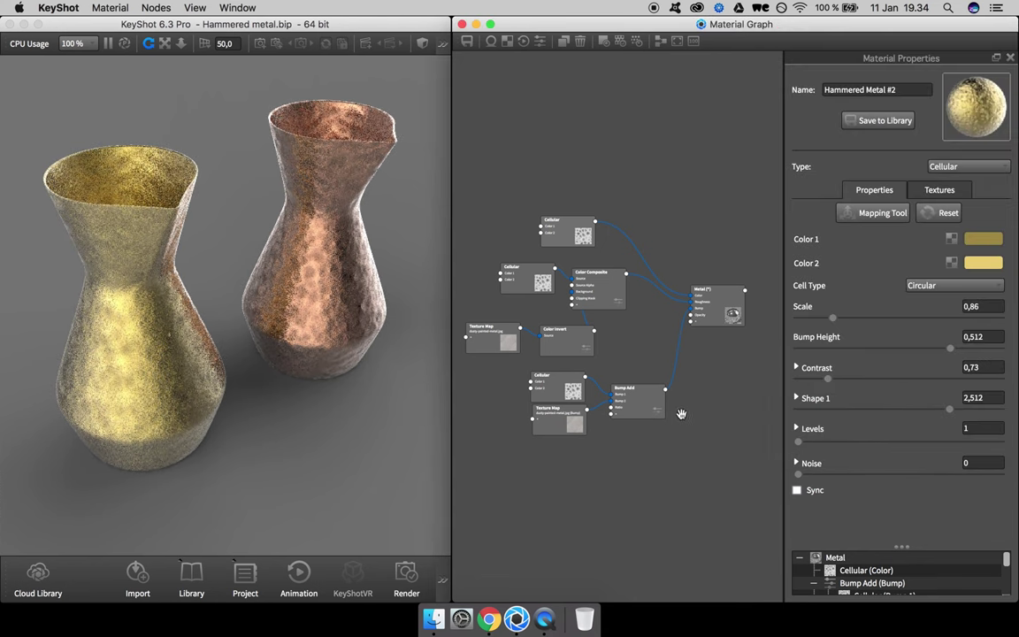
Step: Set the Bump Height of the Cellular texture feeding the Bump Add to 1
left_click(571, 389)
left_click_drag(571, 389, 573, 391)
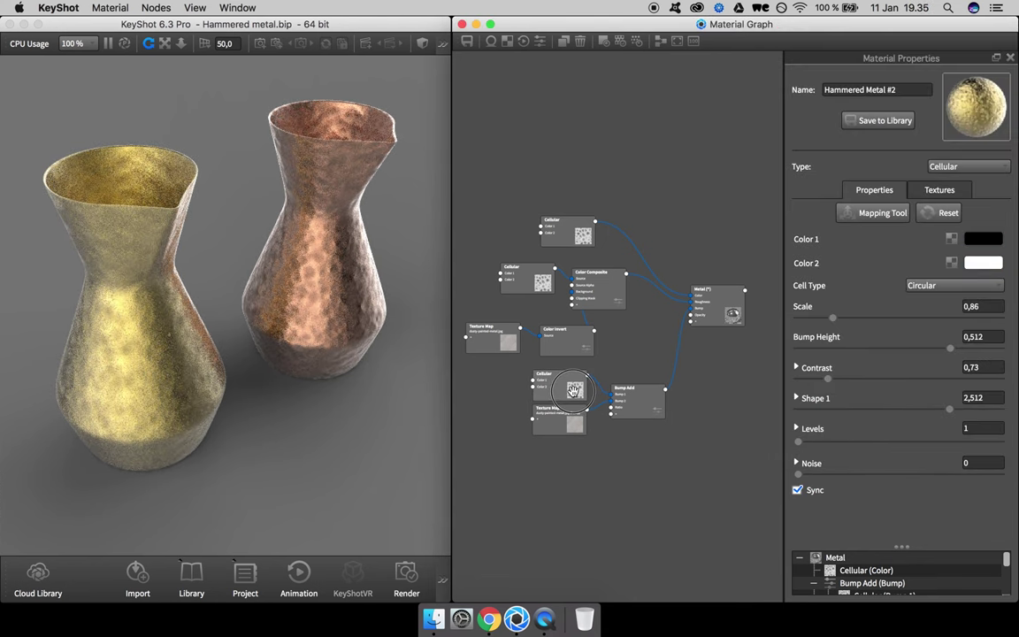
double_click(973, 336)
key("BackSpace")
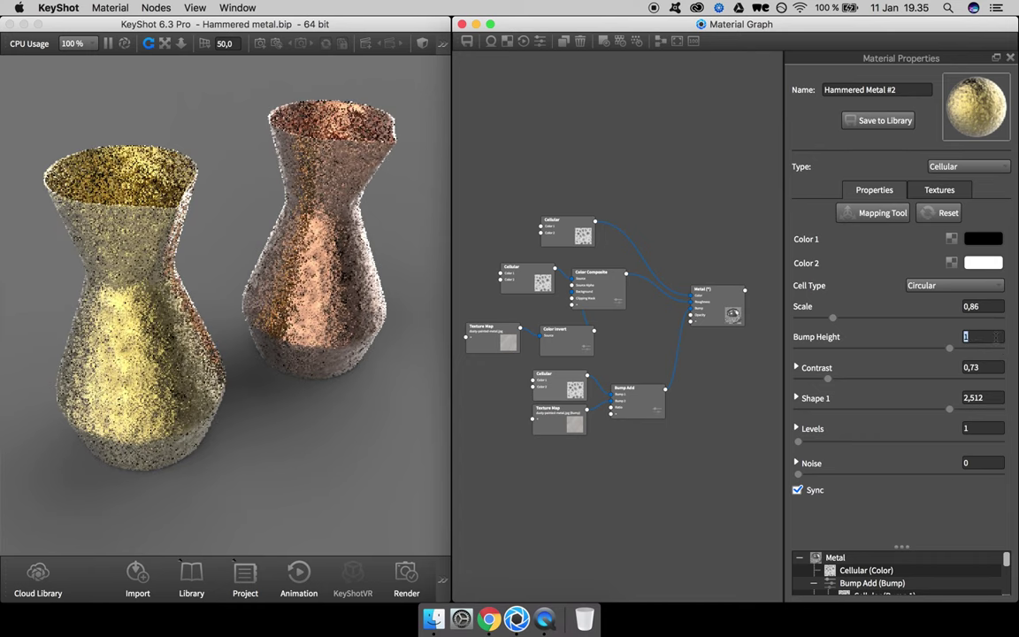